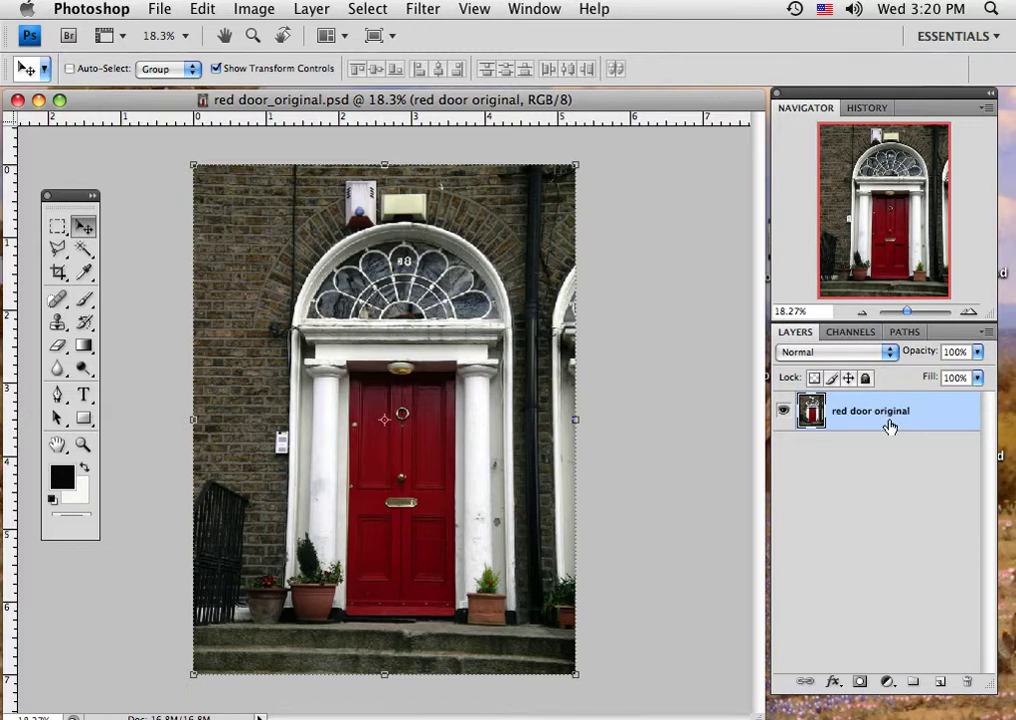
- Duplicate the red door original layer and add an empty layer named bell patch above the copy
{"action": "left_click_drag", "start_coordinate": [926, 418], "coordinate": [937, 683]}
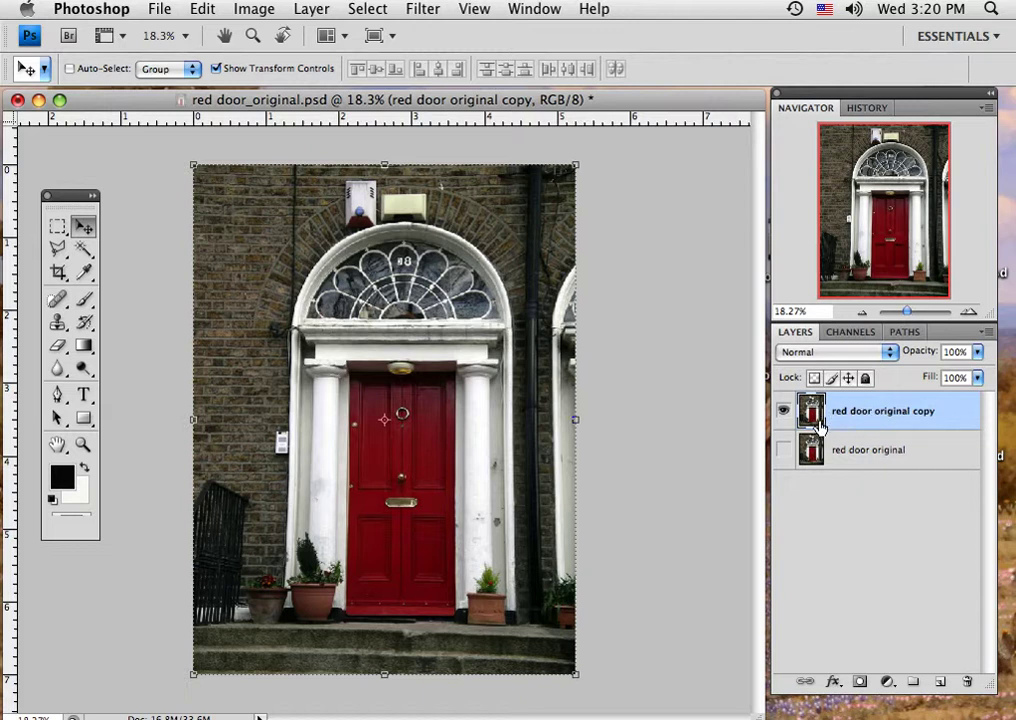
{"action": "left_click", "coordinate": [940, 683]}
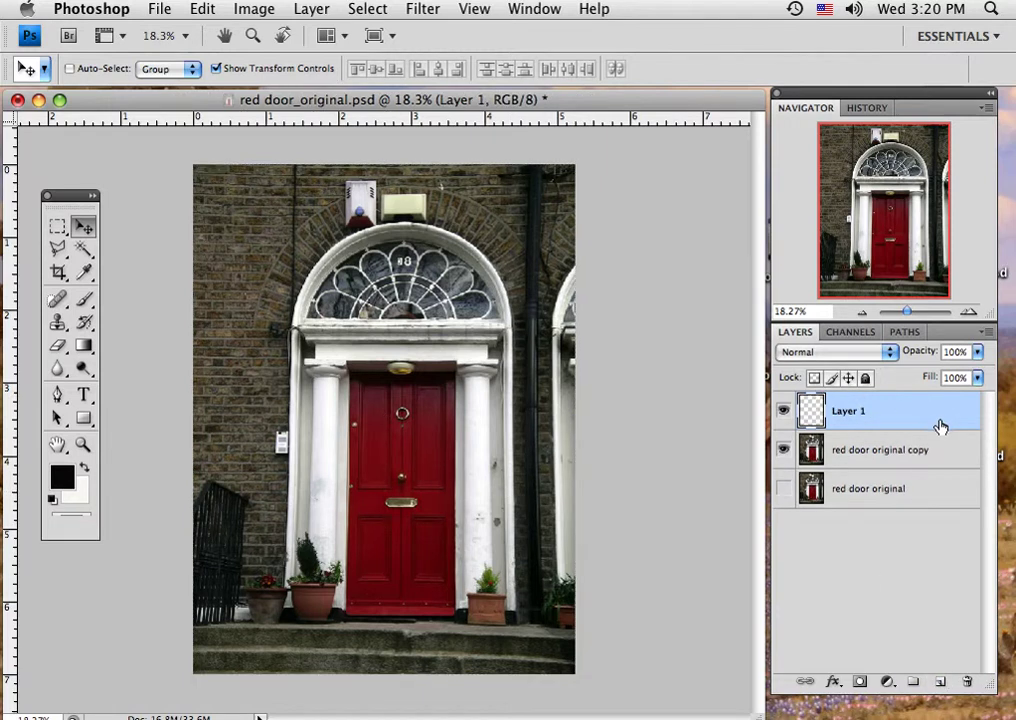
{"action": "double_click", "coordinate": [847, 413]}
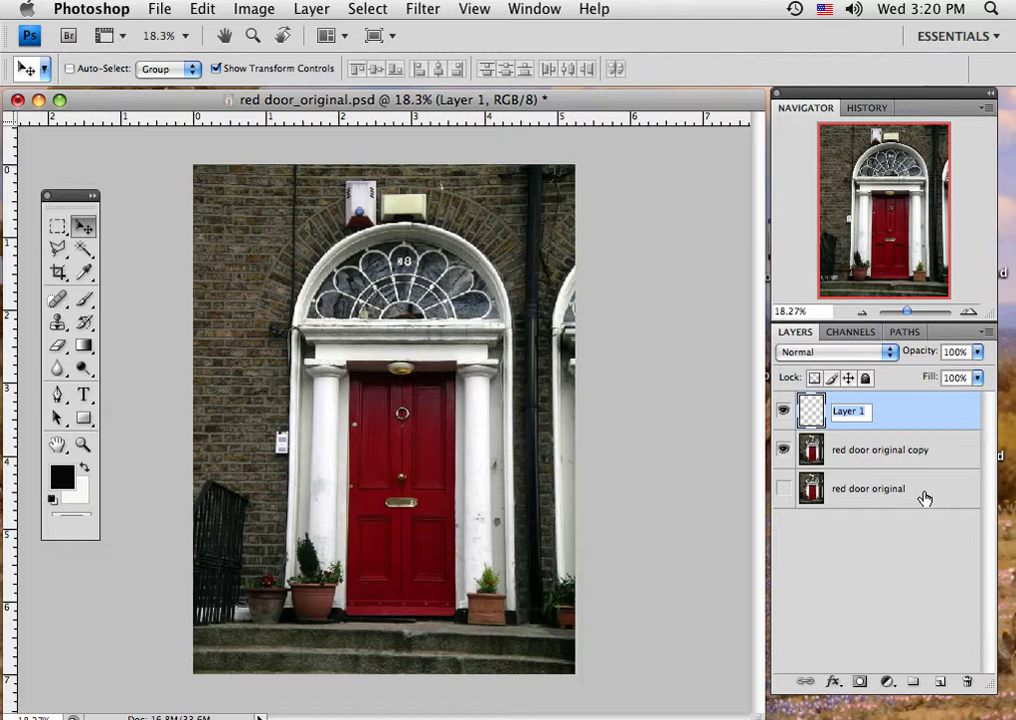
{"action": "type", "text": "bell patch"}
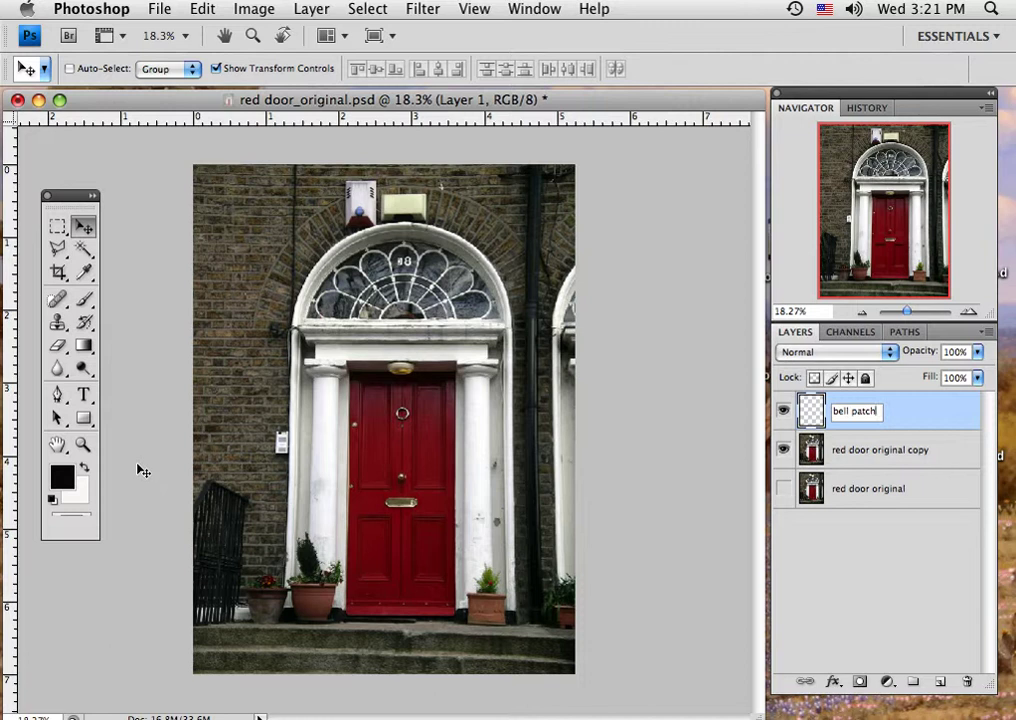
- On the red door original copy layer, outline a rectangular block of four brick courses beside the doorbell with the Polygonal Lasso
{"action": "left_click", "coordinate": [84, 451]}
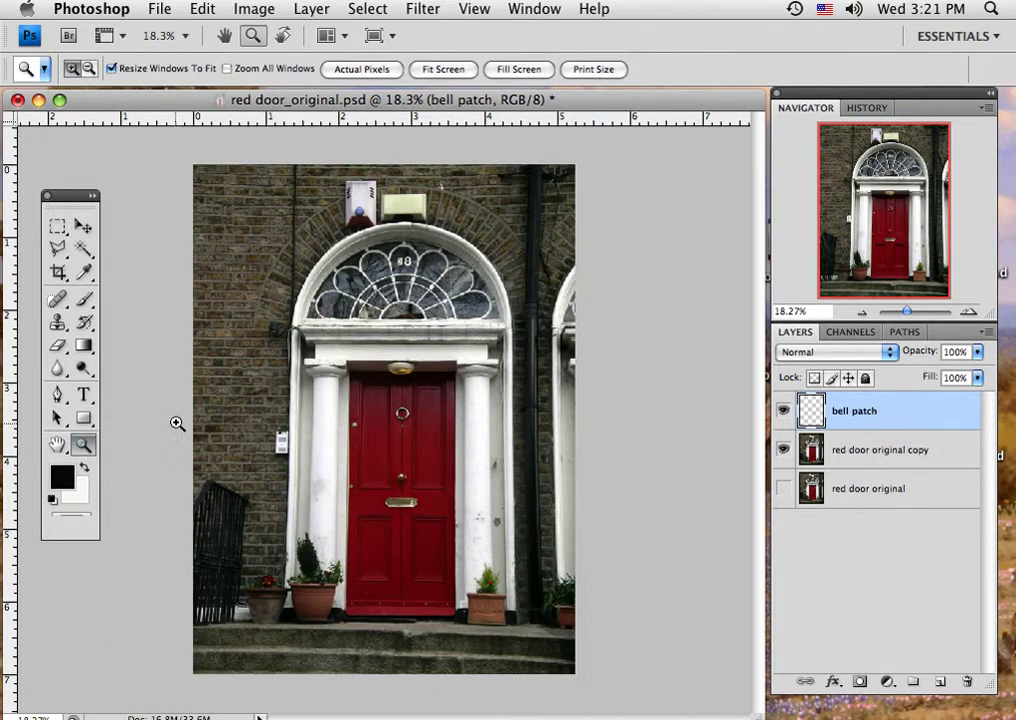
{"action": "left_click_drag", "start_coordinate": [191, 400], "coordinate": [311, 490]}
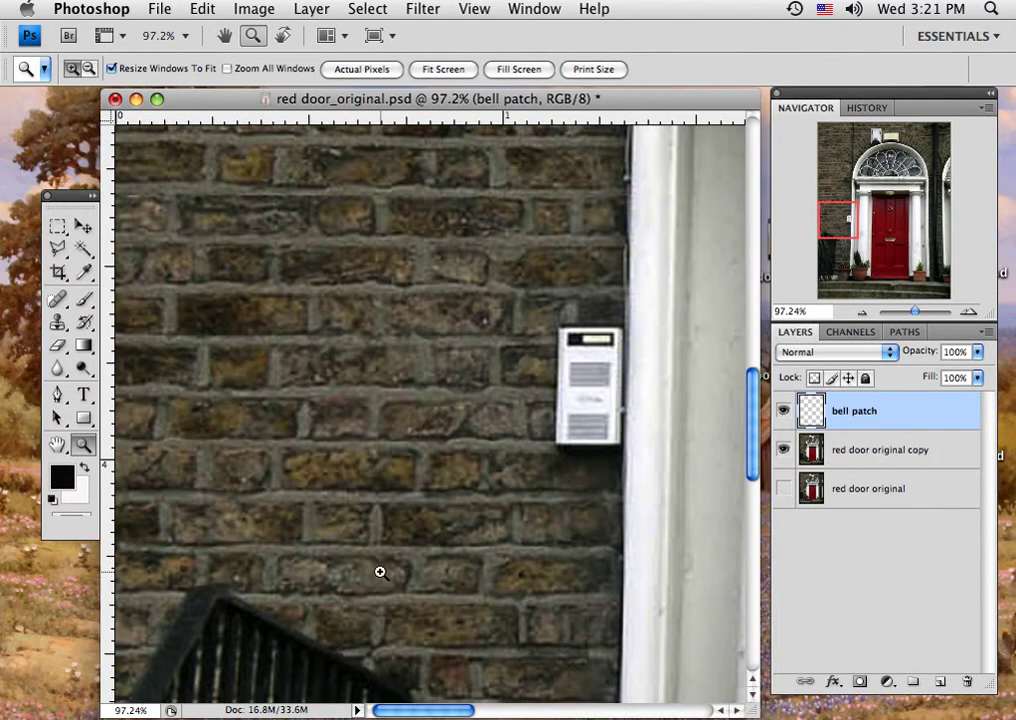
{"action": "left_click", "coordinate": [84, 227]}
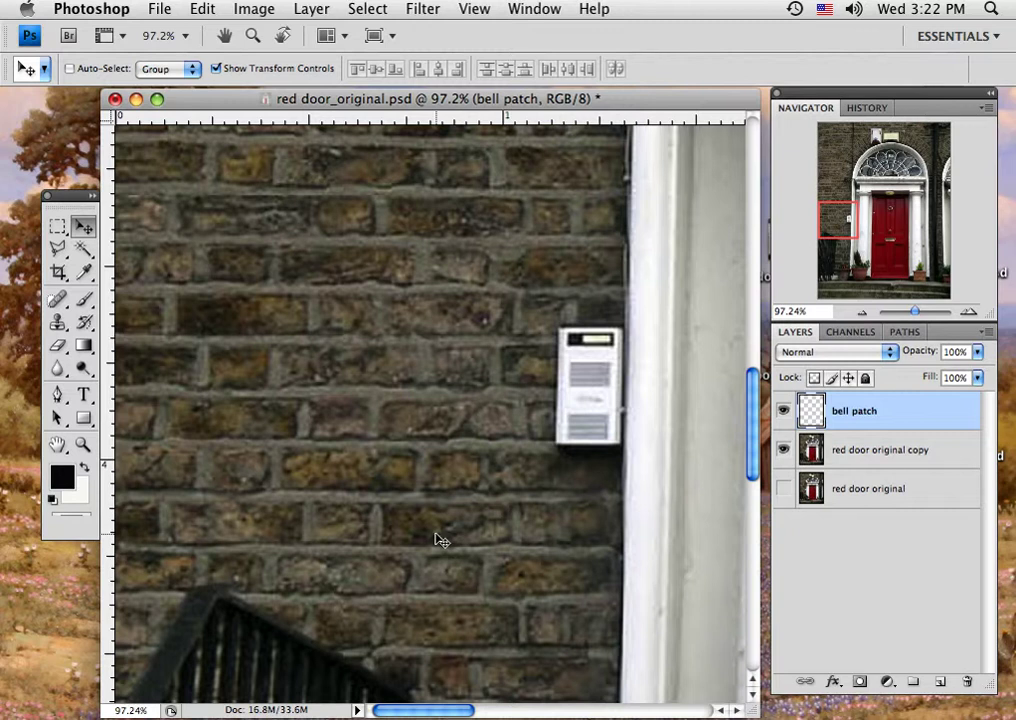
{"action": "left_click", "coordinate": [861, 455]}
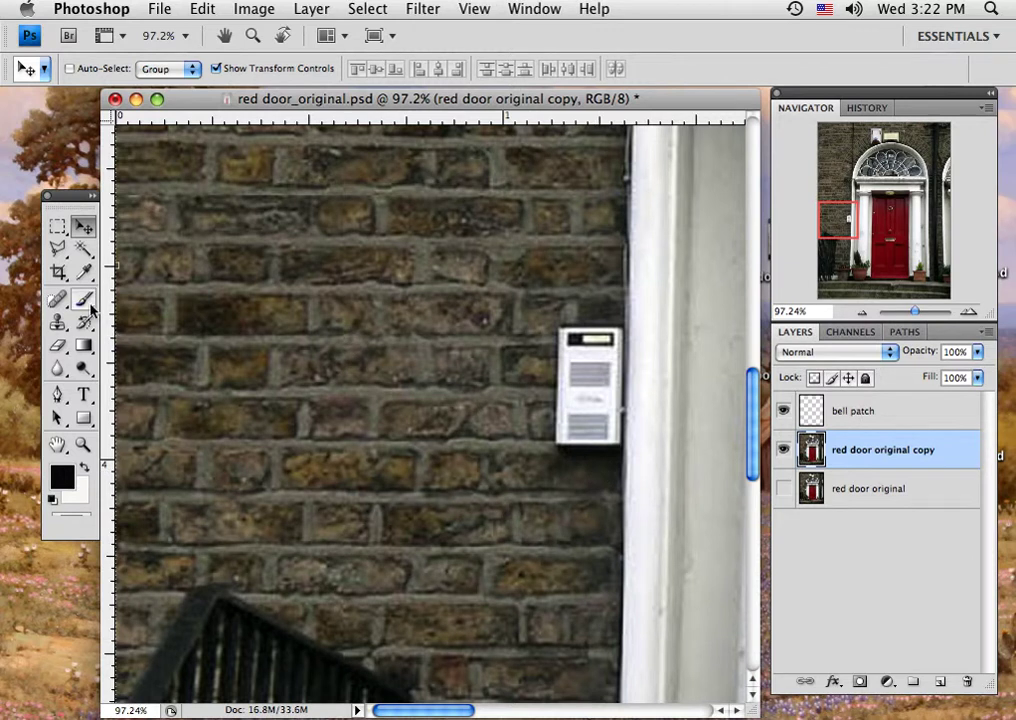
{"action": "left_click", "coordinate": [58, 251]}
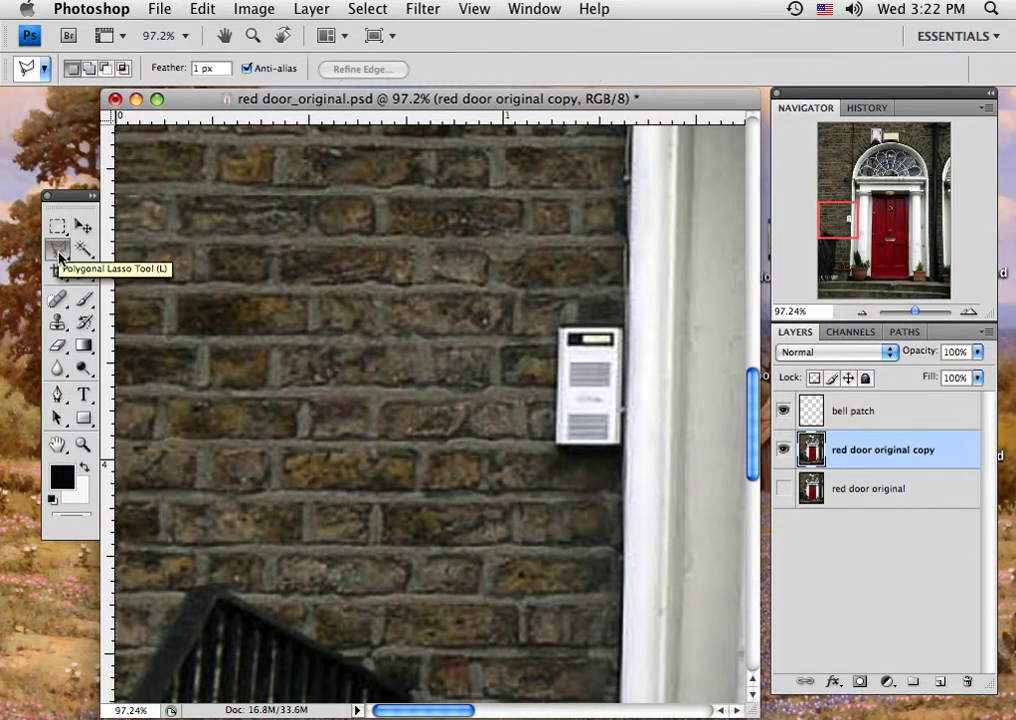
{"action": "left_click", "coordinate": [163, 284]}
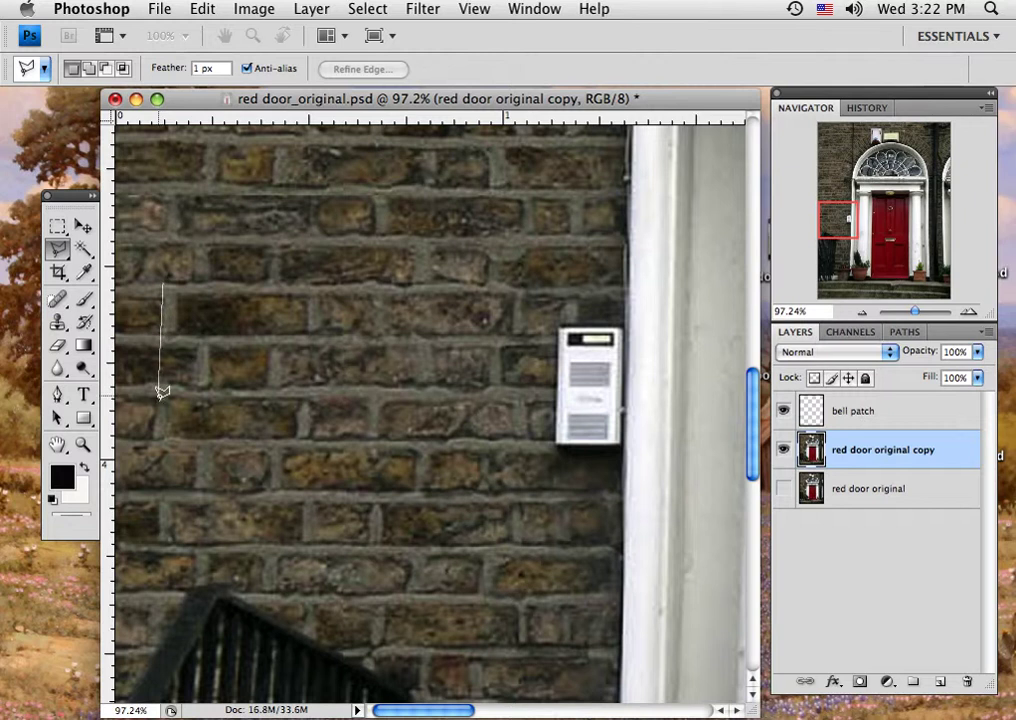
{"action": "left_click", "coordinate": [161, 496]}
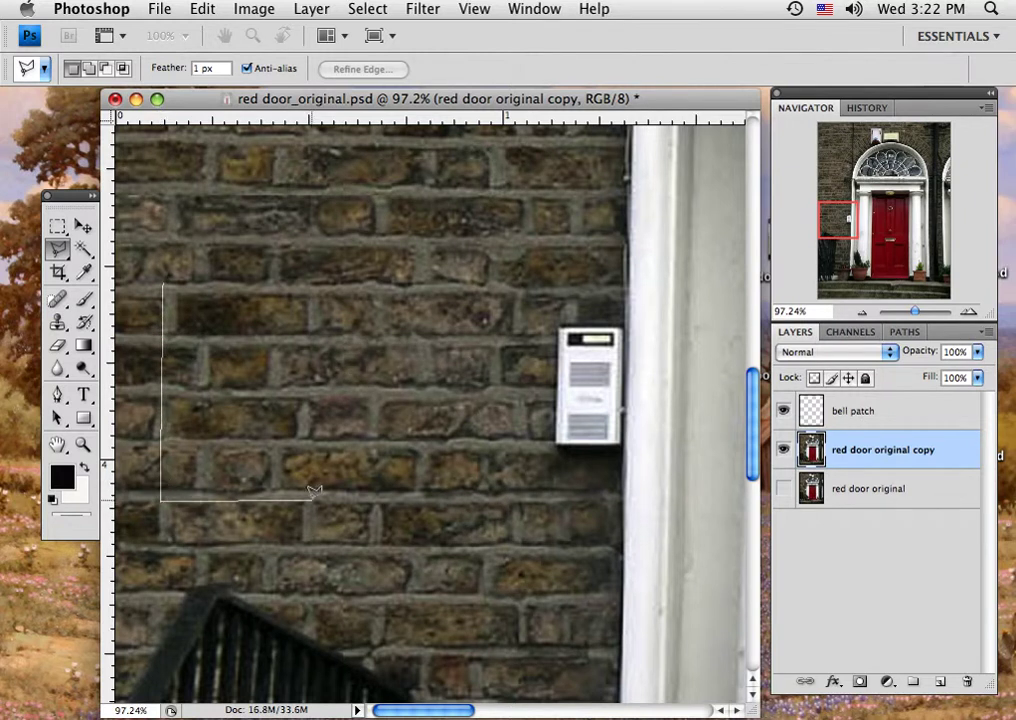
{"action": "left_click", "coordinate": [545, 497]}
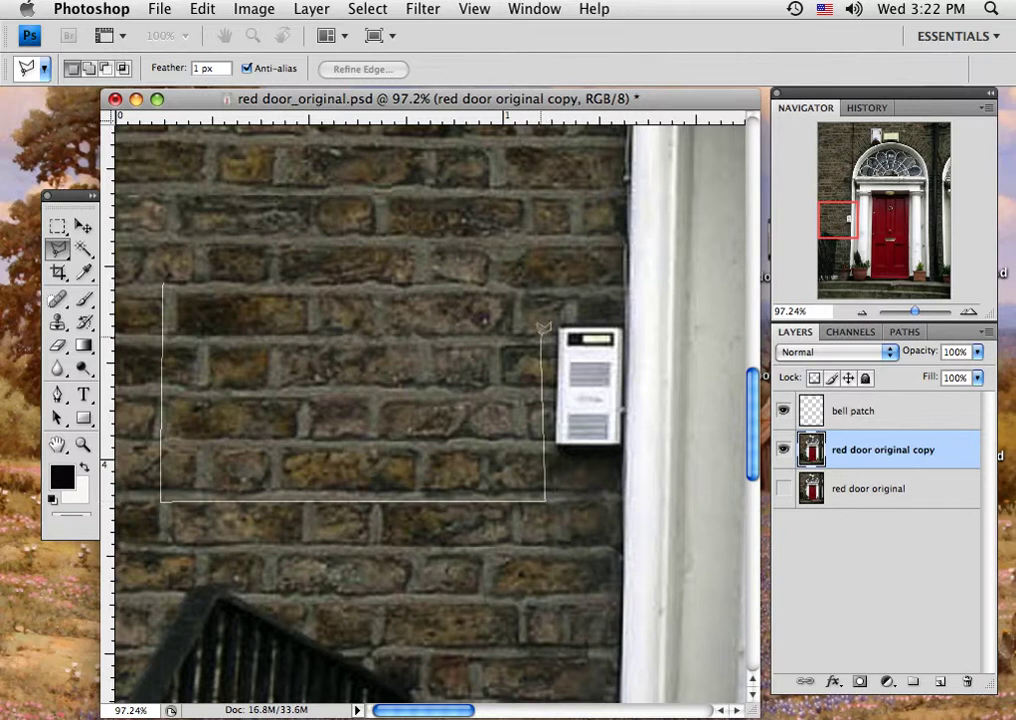
{"action": "left_click", "coordinate": [545, 285]}
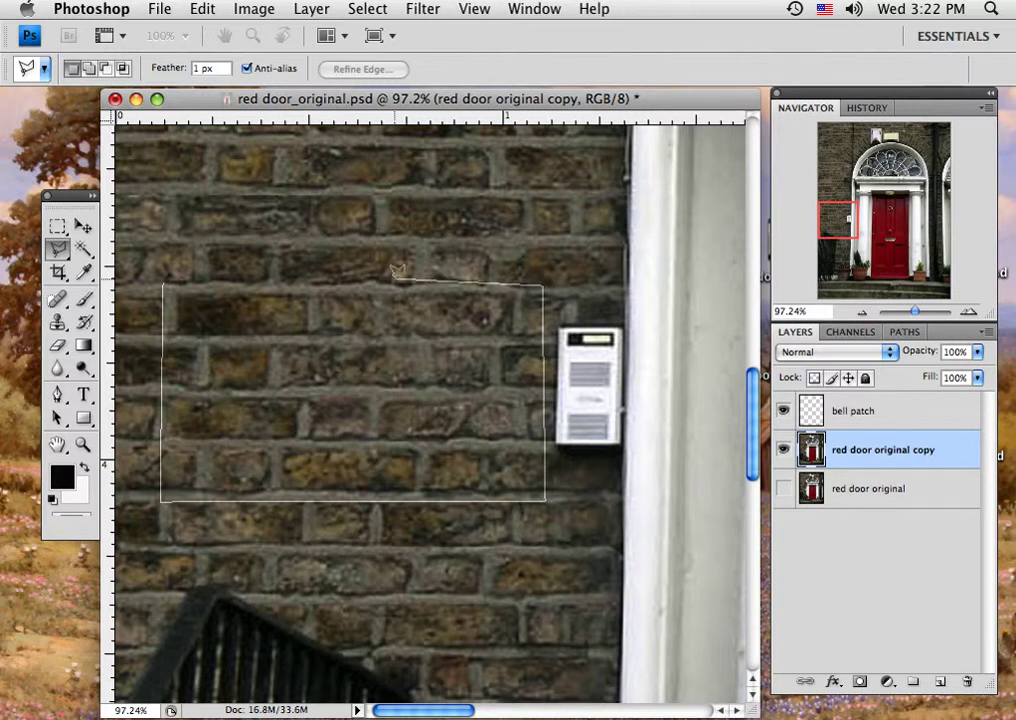
{"action": "left_click", "coordinate": [165, 272]}
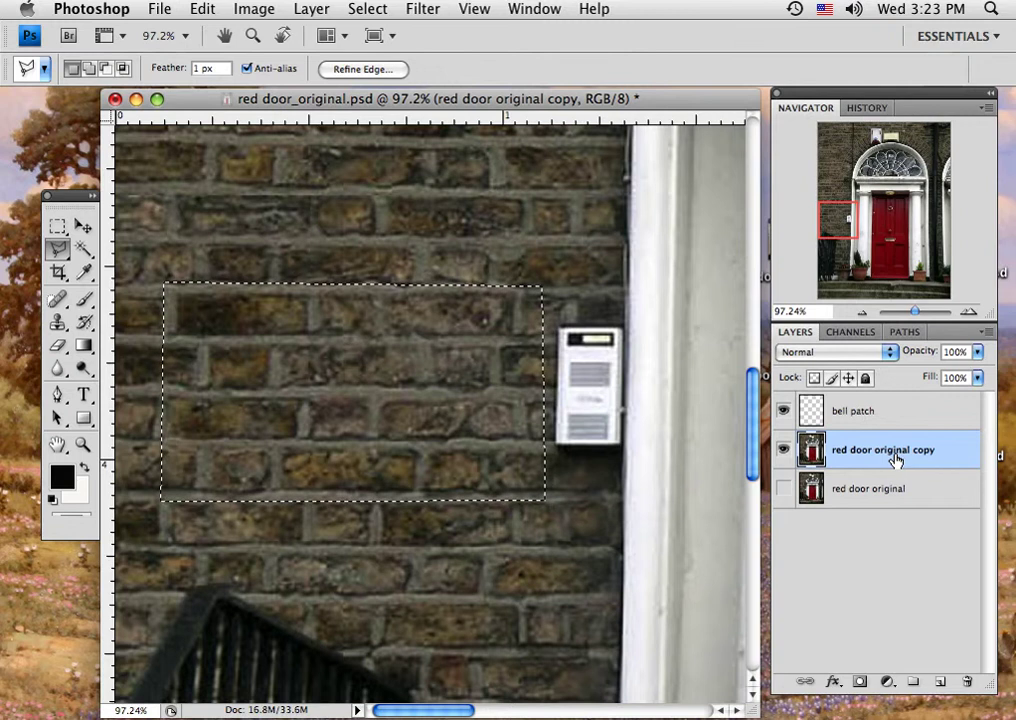
- Copy the selected bricks into the bell patch layer and check them by briefly hiding the red door original copy layer
{"action": "left_click", "coordinate": [857, 418]}
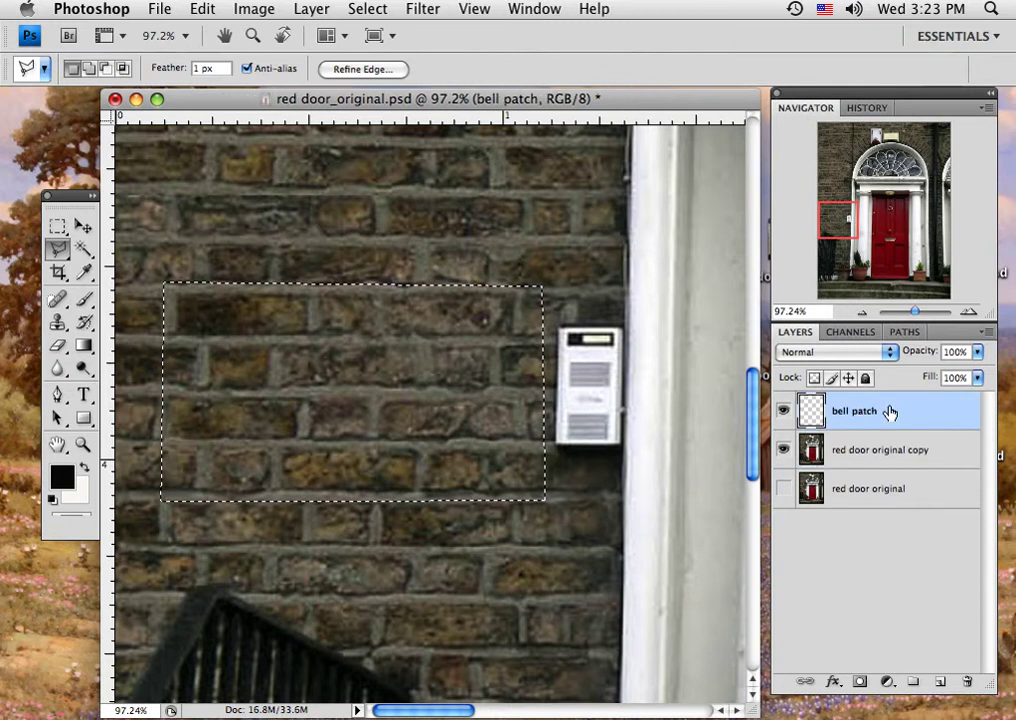
{"action": "key", "text": "ctrl+d"}
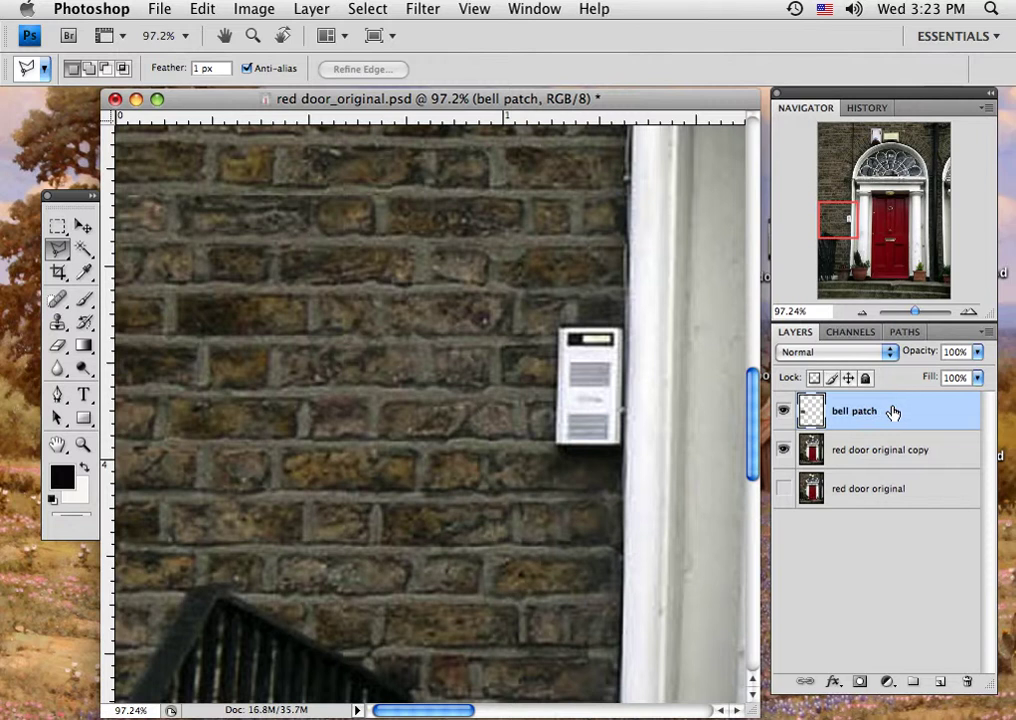
{"action": "left_click", "coordinate": [784, 451]}
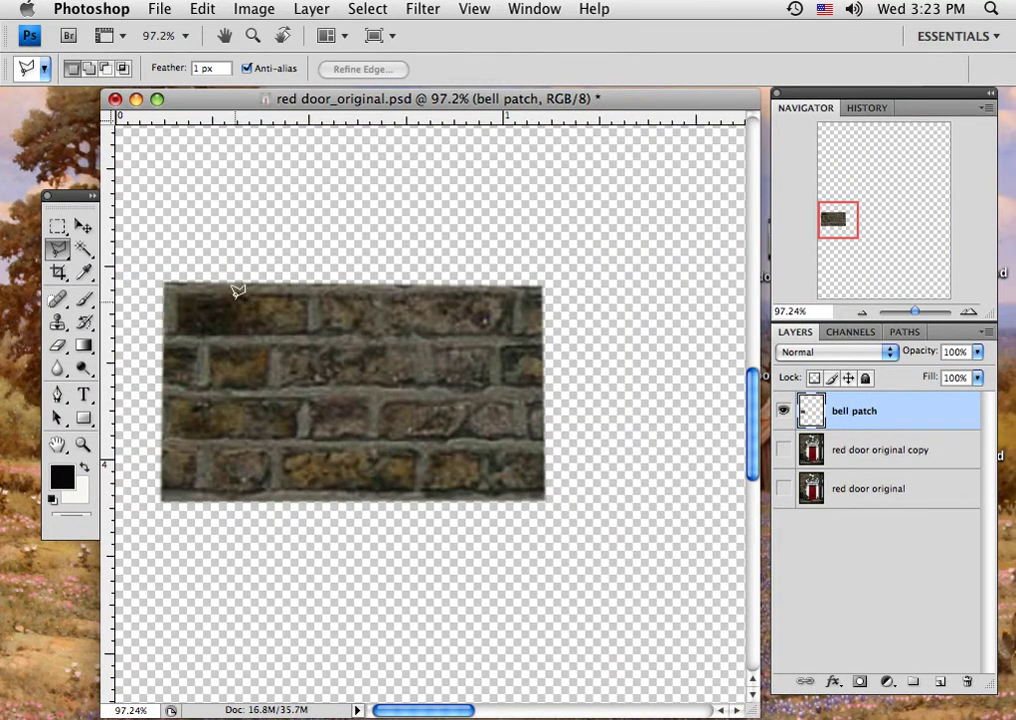
{"action": "left_click", "coordinate": [784, 451]}
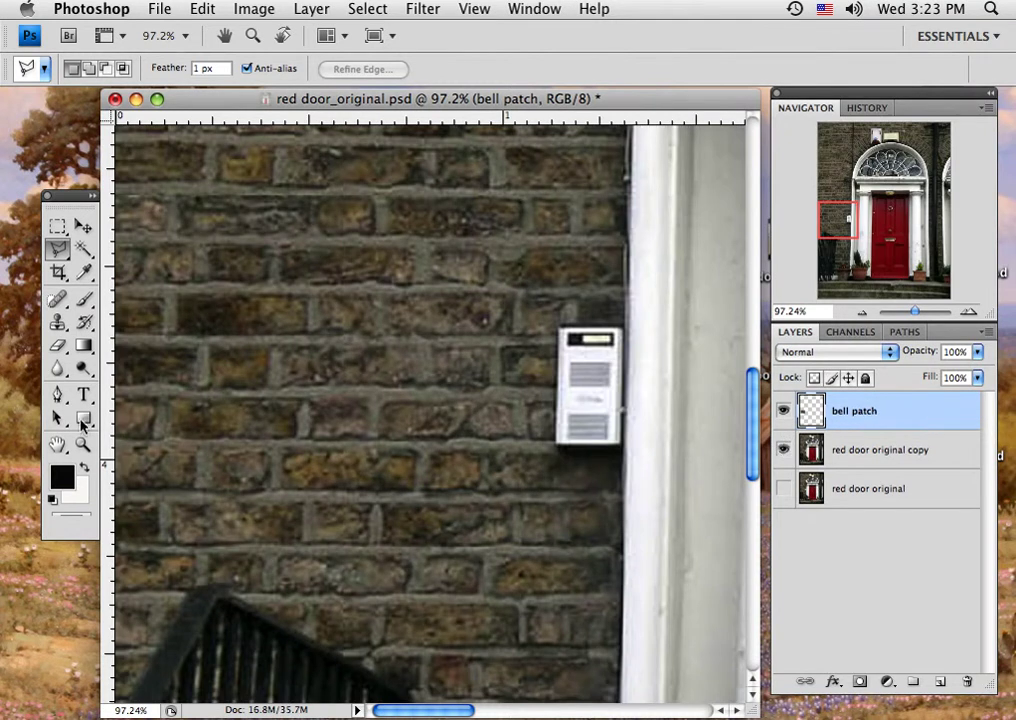
- Move the brick patch over the doorbell so its mortar lines align with the surrounding brick courses
{"action": "left_click", "coordinate": [83, 228]}
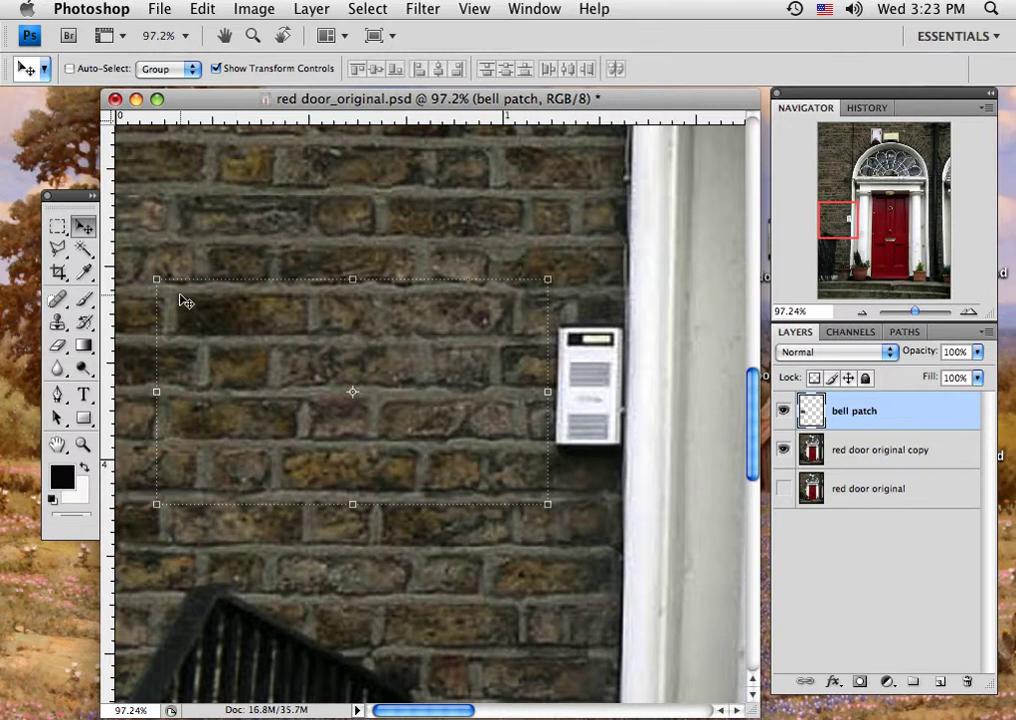
{"action": "left_click_drag", "start_coordinate": [185, 301], "coordinate": [286, 353]}
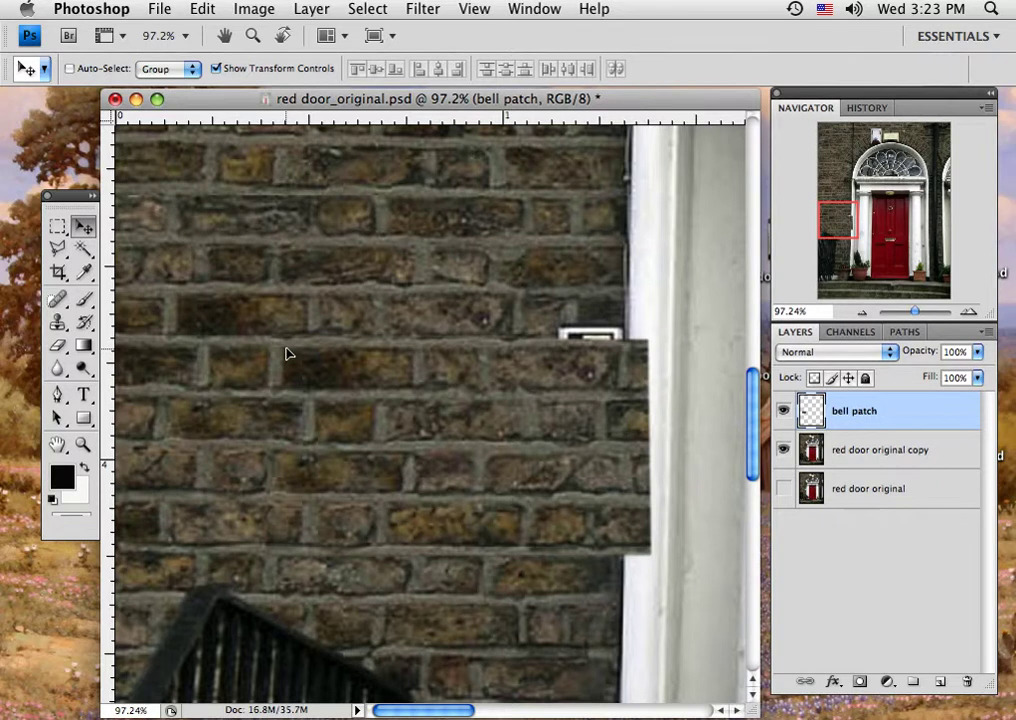
{"action": "left_click_drag", "start_coordinate": [285, 353], "coordinate": [392, 305]}
{"action": "key", "text": "Up"}
{"action": "key", "text": "Up"}
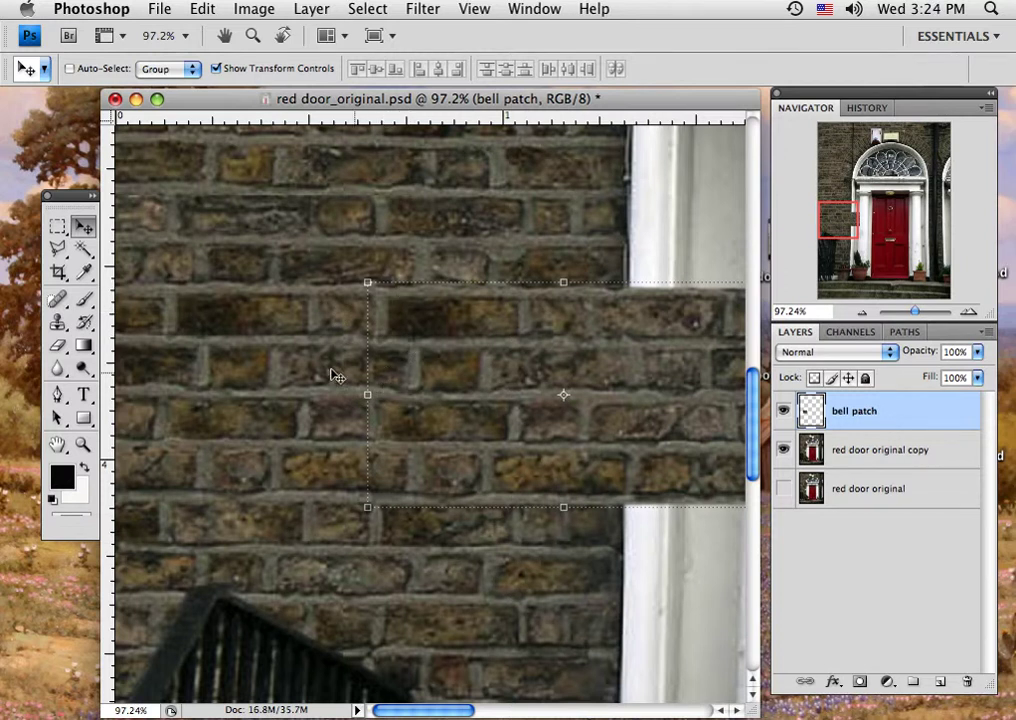
{"action": "key", "text": "l"}
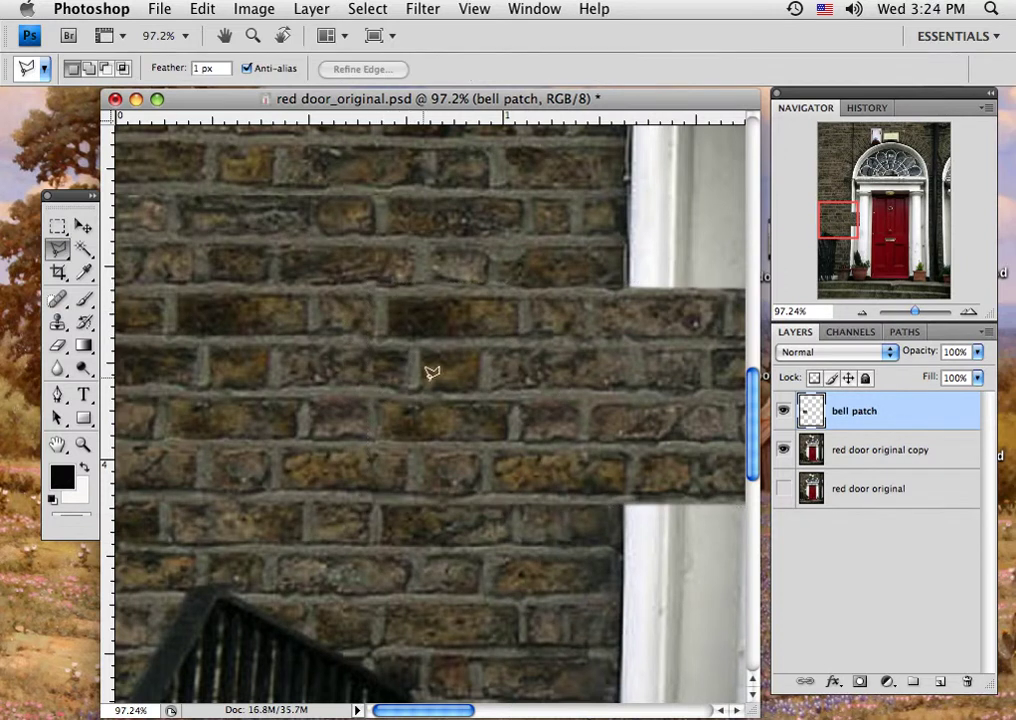
{"action": "left_click", "coordinate": [85, 229]}
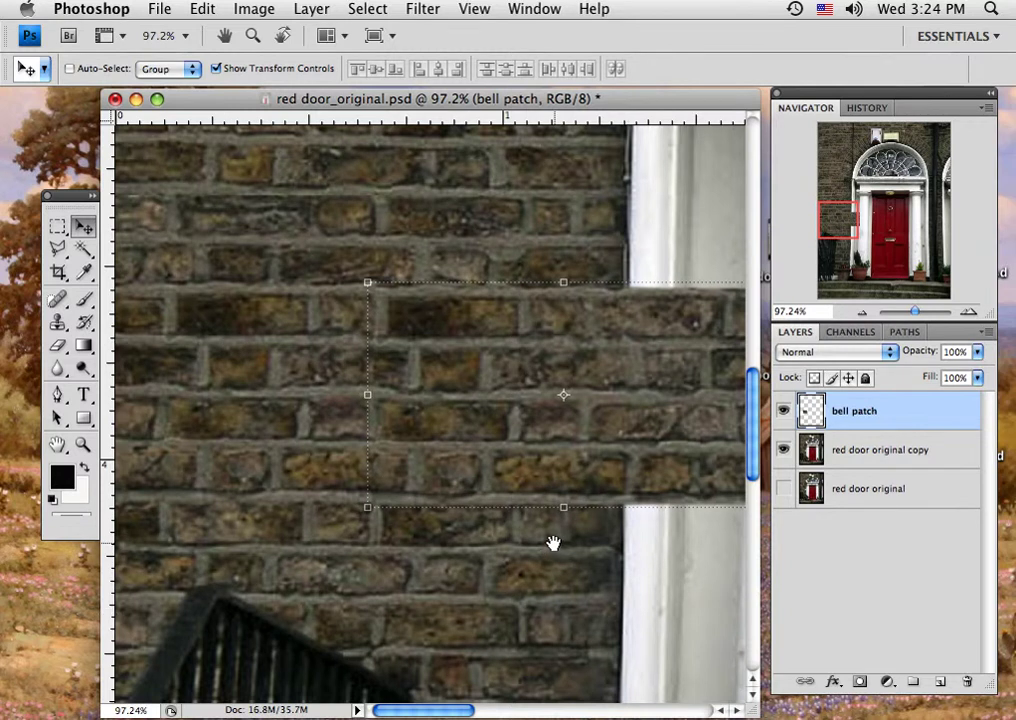
{"action": "left_click_drag", "start_coordinate": [553, 543], "coordinate": [408, 542]}
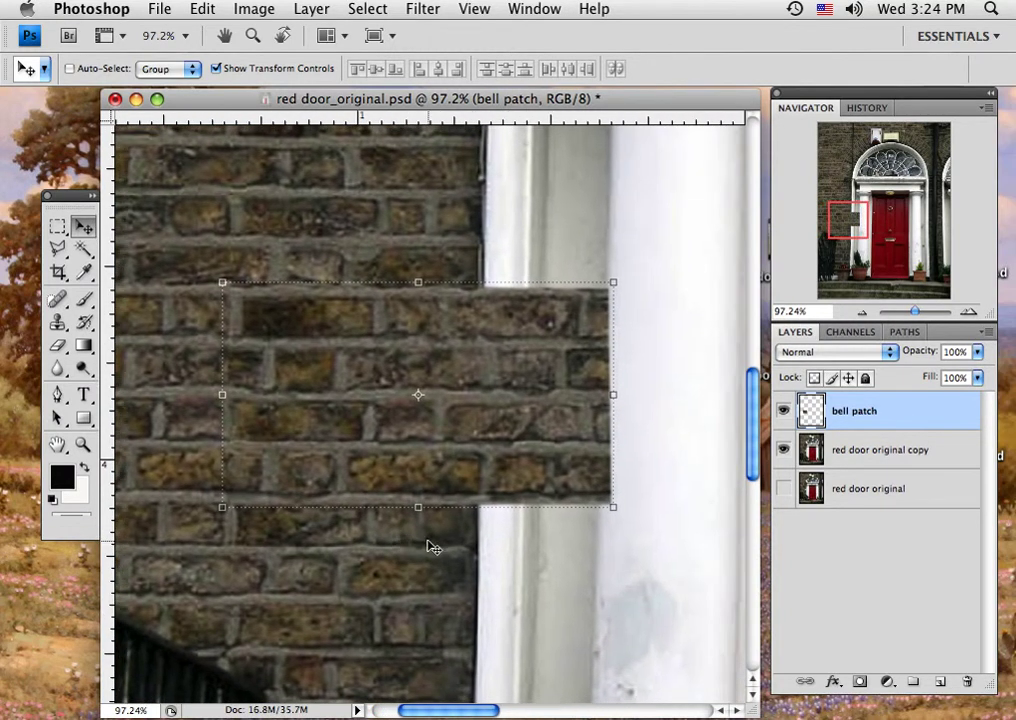
- Hide the bell patch layer and outline the white door frame beside the doorbell, following the edge where it meets the bricks
{"action": "left_click", "coordinate": [784, 413]}
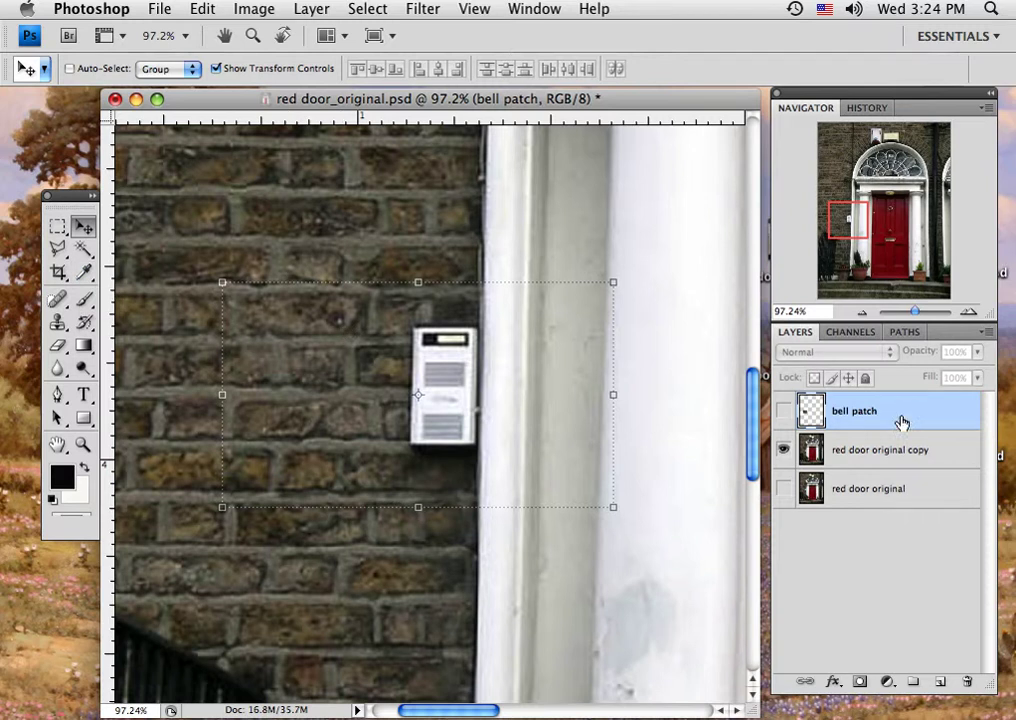
{"action": "left_click", "coordinate": [57, 253]}
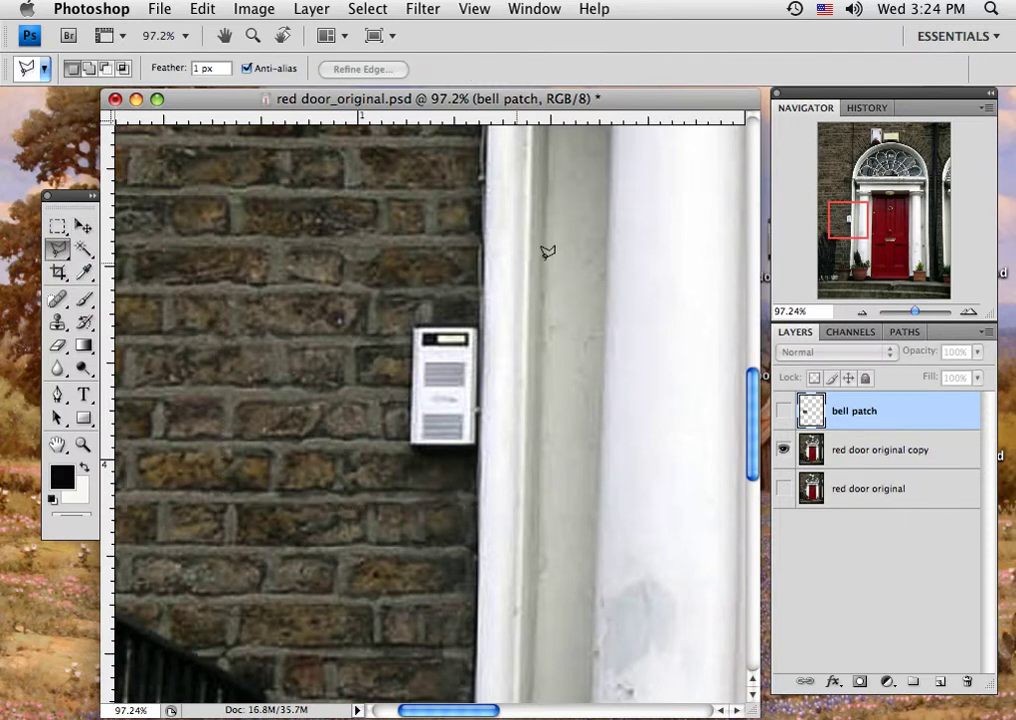
{"action": "left_click", "coordinate": [504, 189]}
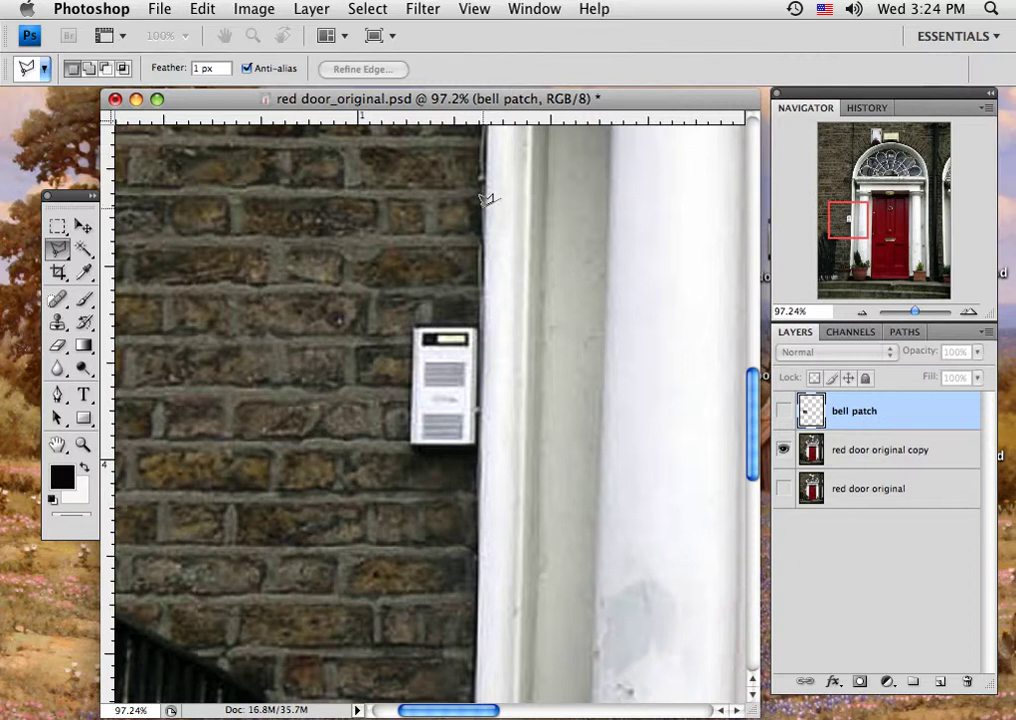
{"action": "left_click", "coordinate": [484, 209]}
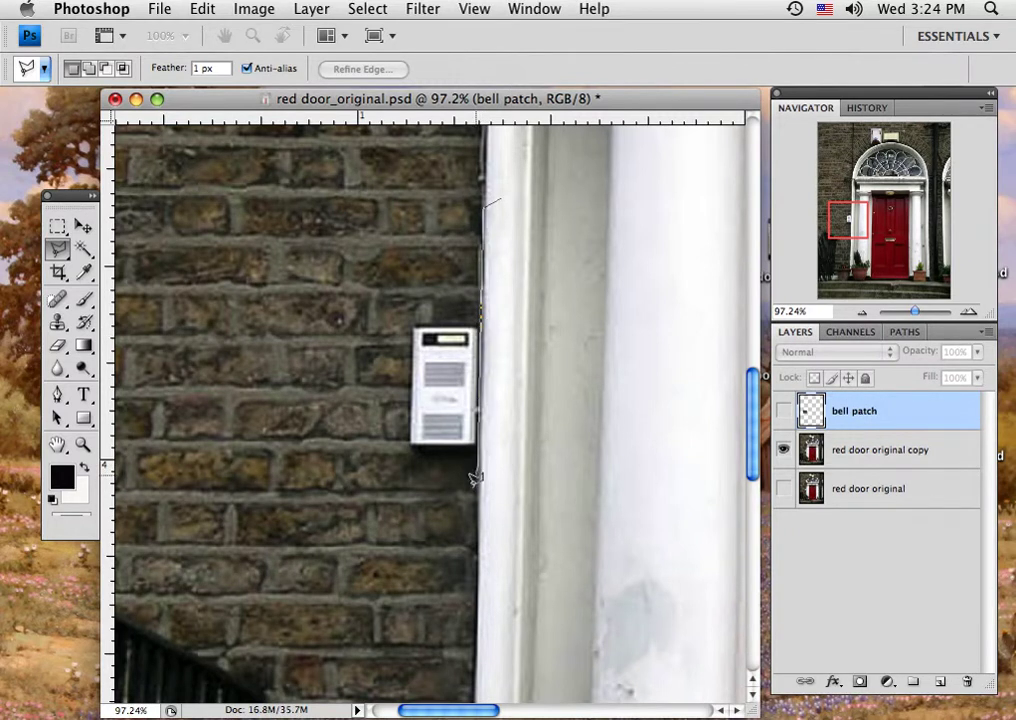
{"action": "left_click", "coordinate": [479, 568]}
{"action": "left_click", "coordinate": [715, 568]}
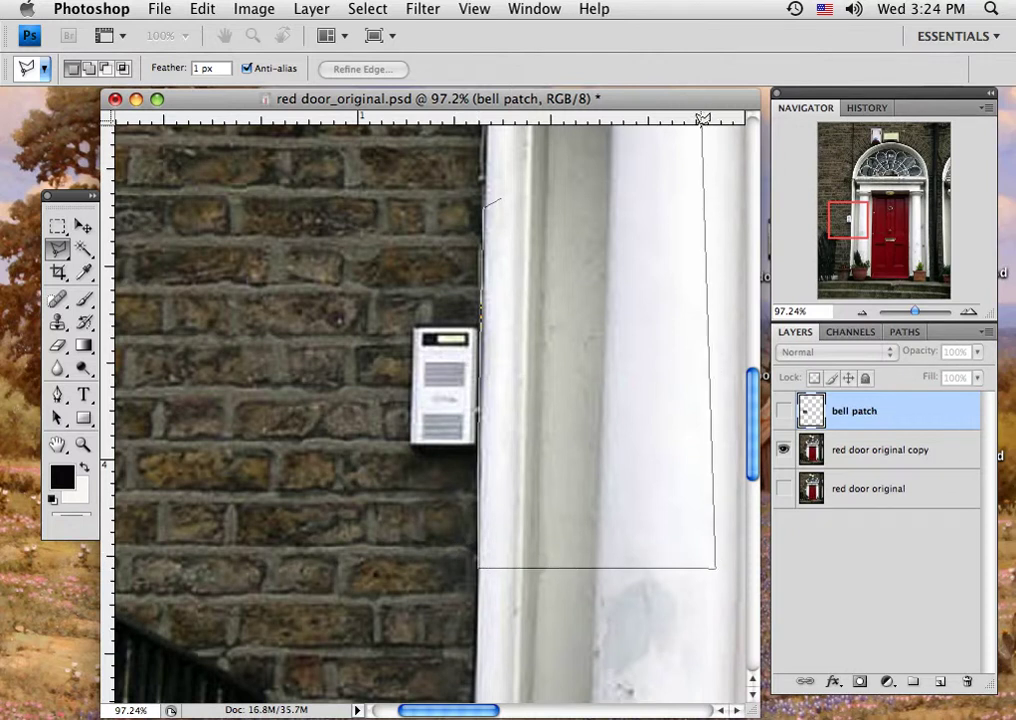
{"action": "left_click", "coordinate": [710, 187]}
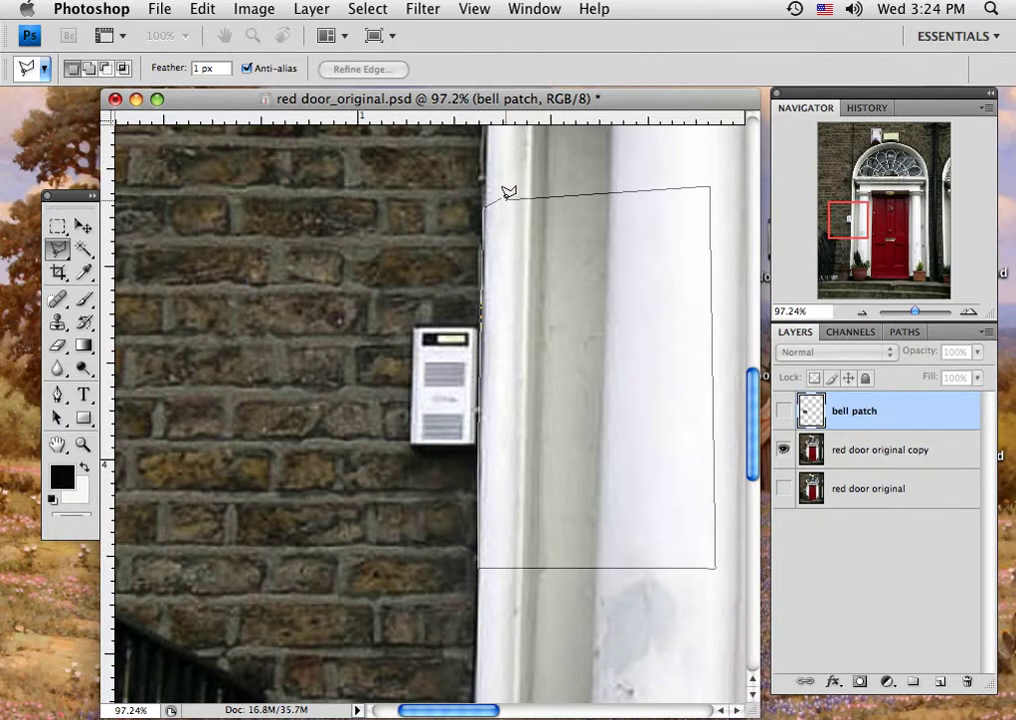
{"action": "left_click", "coordinate": [506, 191]}
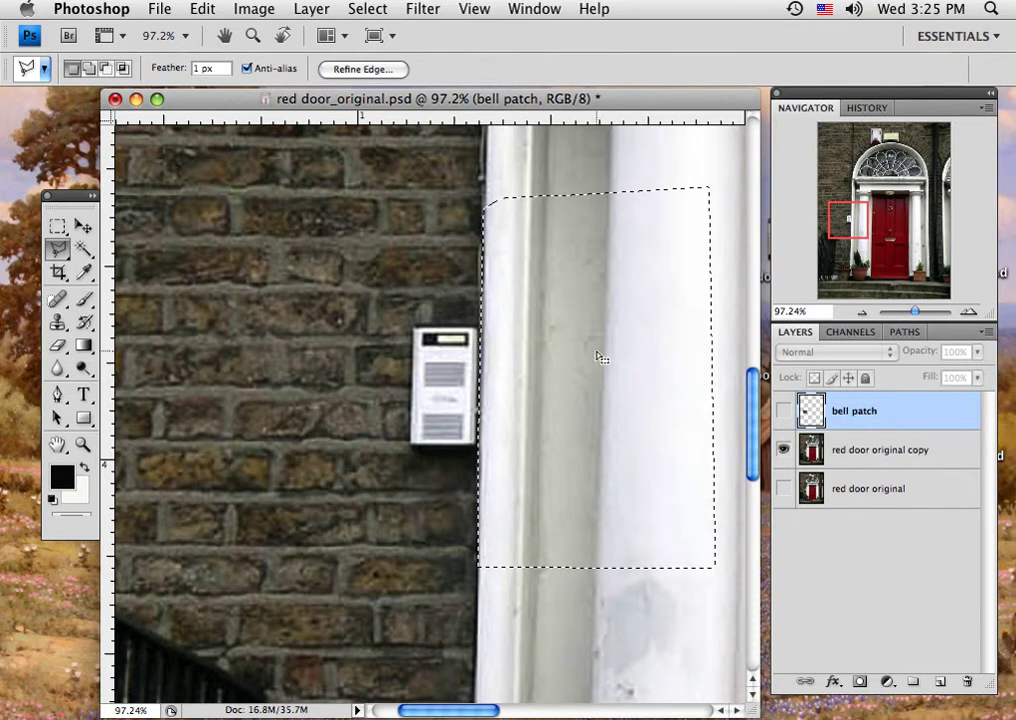
- Show the bell patch layer, delete the part of the patch overlapping the white door frame, and deselect
{"action": "left_click", "coordinate": [783, 412]}
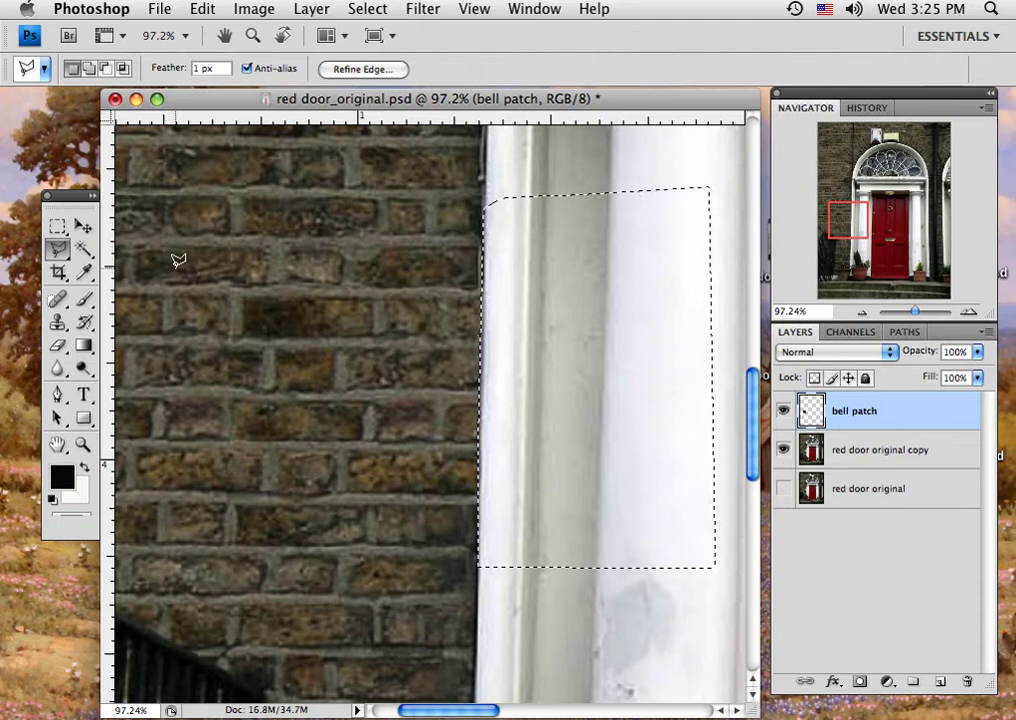
{"action": "left_click", "coordinate": [83, 227]}
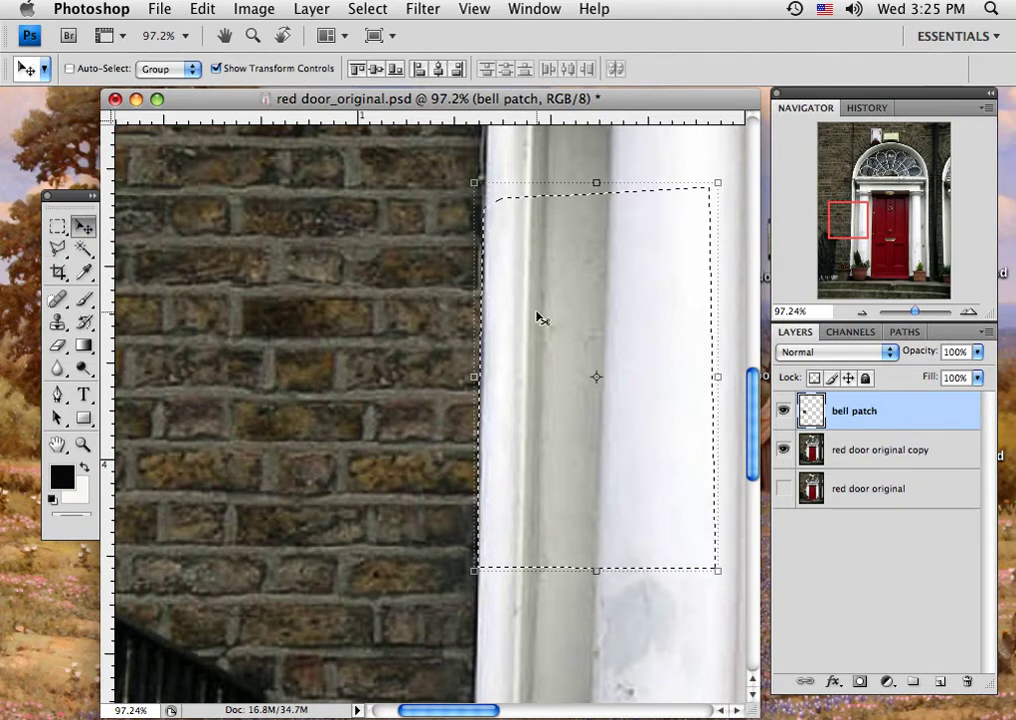
{"action": "key", "text": "ctrl+d"}
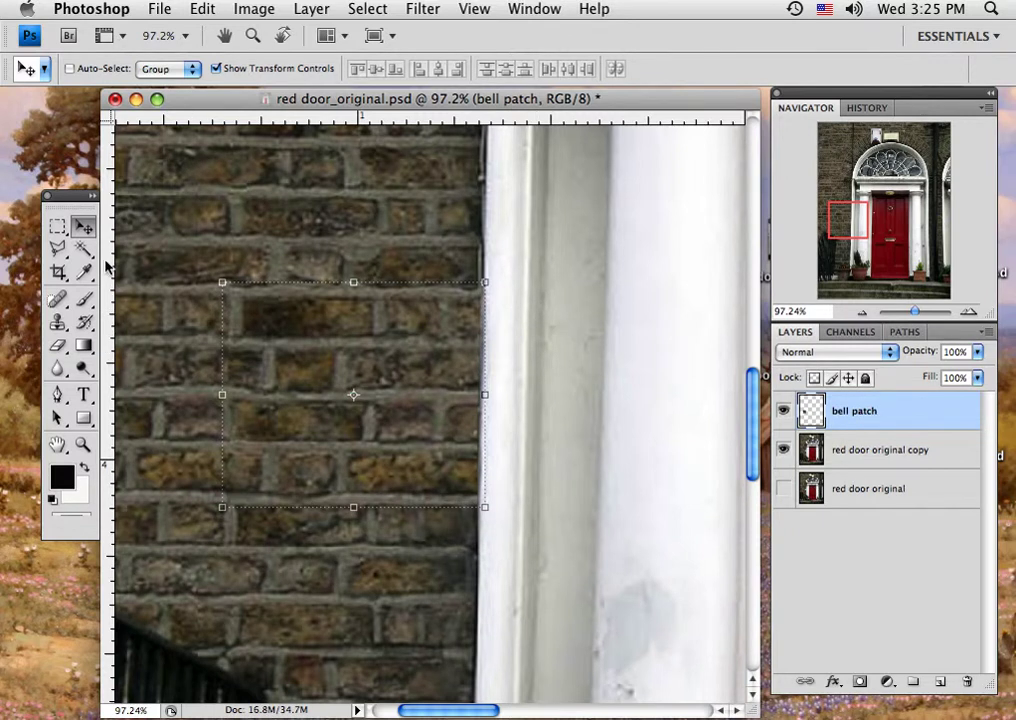
{"action": "left_click", "coordinate": [58, 249]}
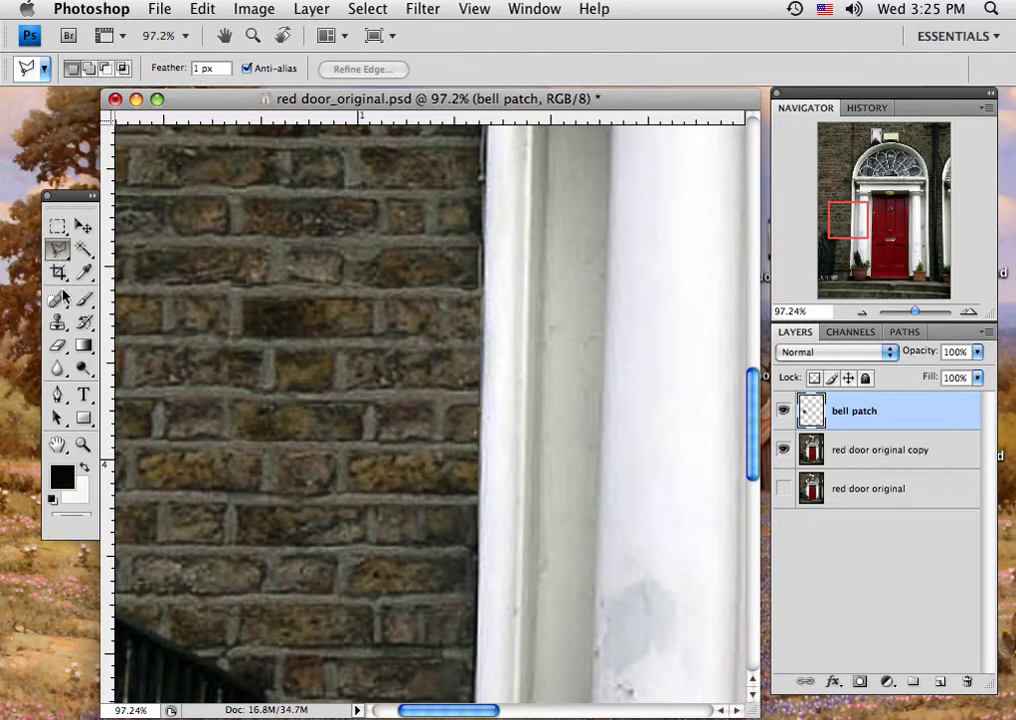
- Erase along the outer edges of the bell patch with a soft 17 px eraser while the red door original copy layer is hidden
{"action": "left_click", "coordinate": [58, 347]}
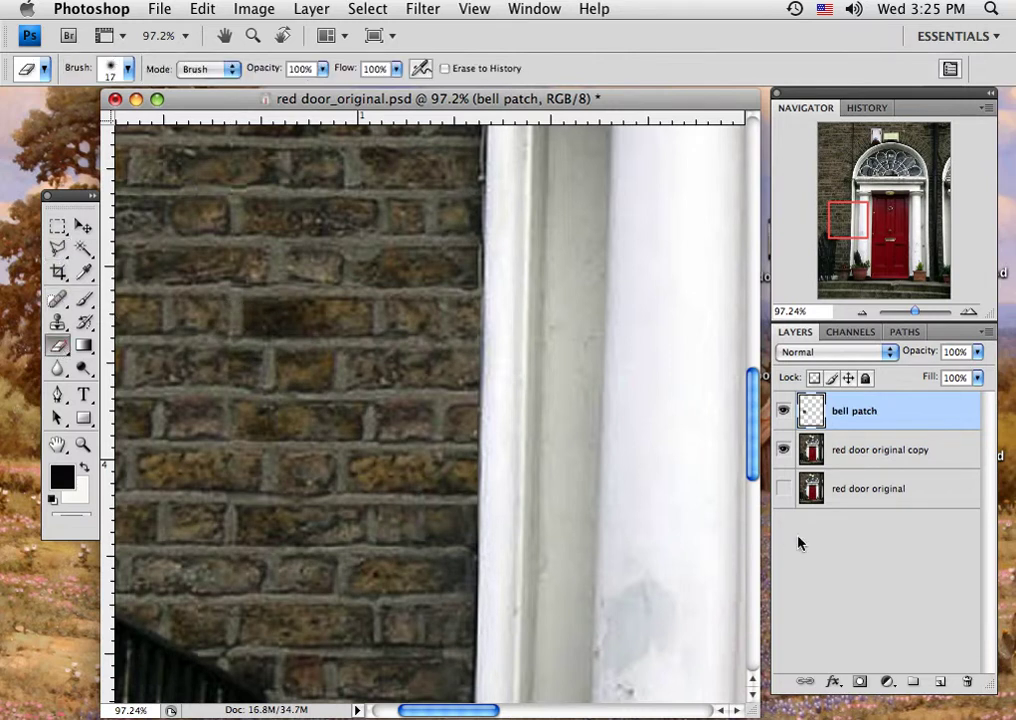
{"action": "left_click", "coordinate": [785, 451]}
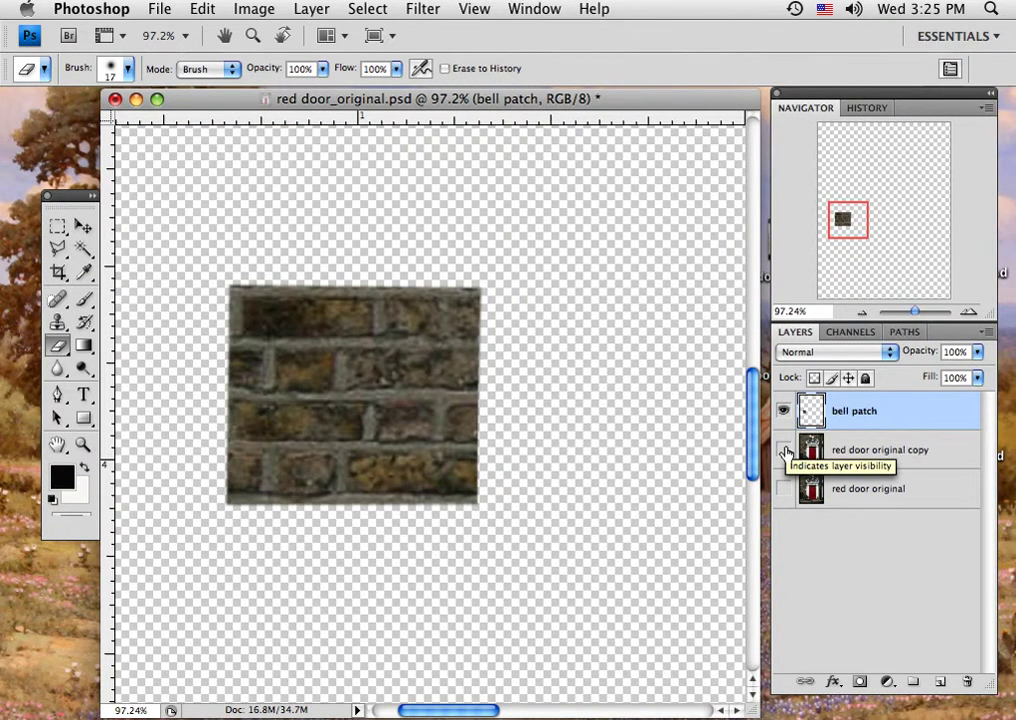
{"action": "left_click", "coordinate": [785, 451]}
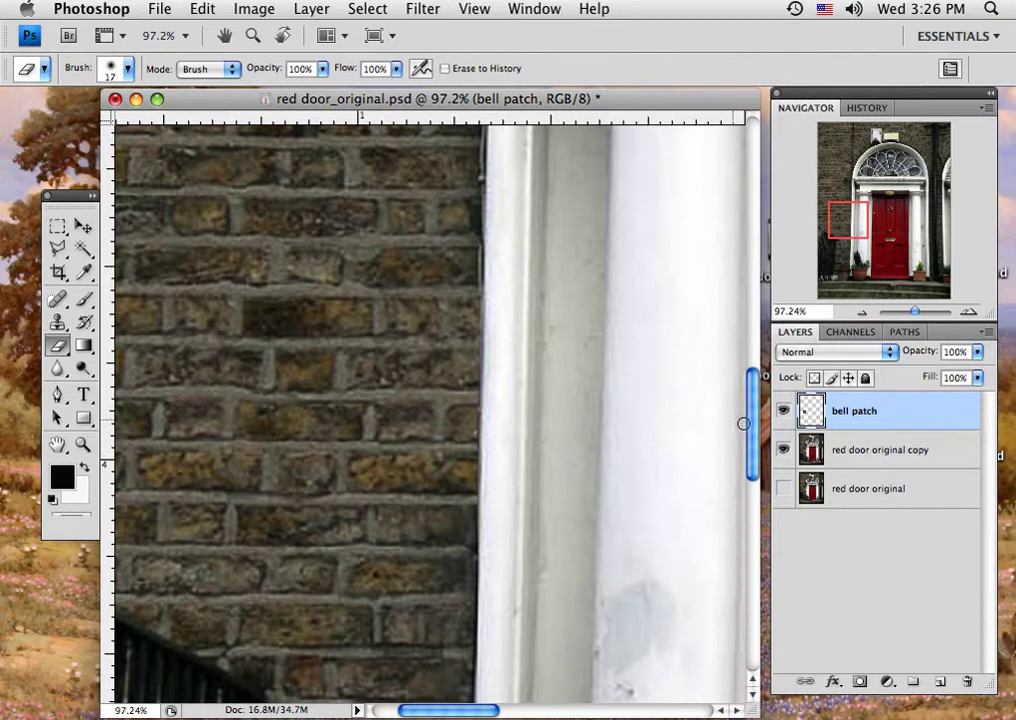
{"action": "left_click", "coordinate": [784, 451]}
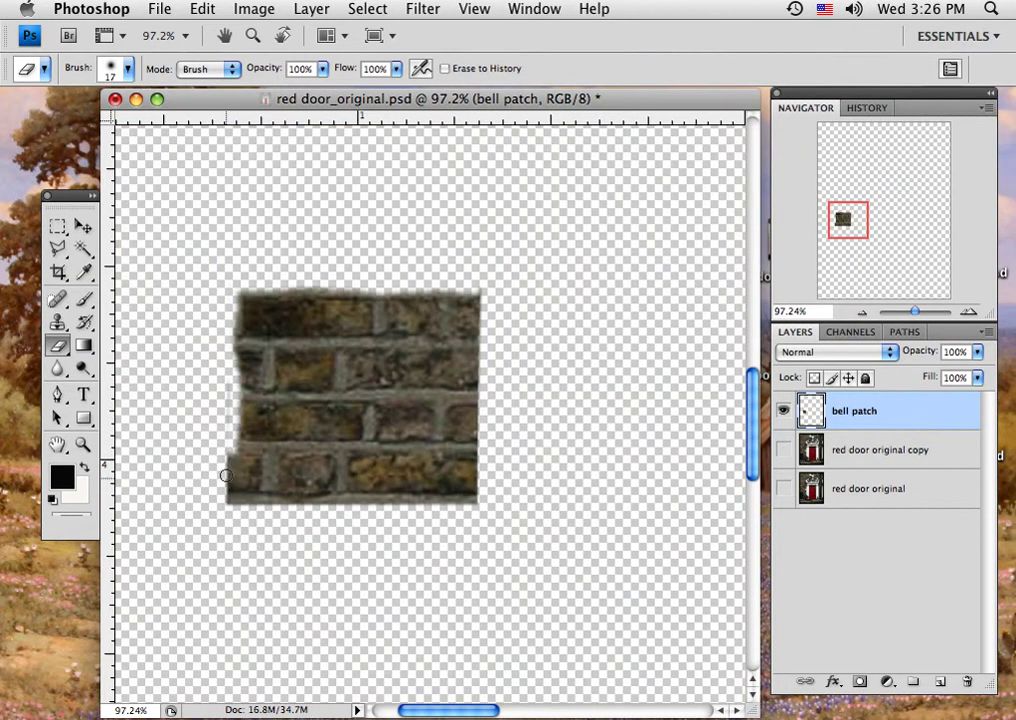
{"action": "mouse_move", "coordinate": [229, 449]}
{"action": "left_mouse_down"}
{"action": "mouse_move", "coordinate": [226, 496]}
{"action": "mouse_move", "coordinate": [243, 503]}
{"action": "mouse_move", "coordinate": [324, 504]}
{"action": "mouse_move", "coordinate": [320, 516]}
{"action": "mouse_move", "coordinate": [372, 503]}
{"action": "mouse_move", "coordinate": [483, 501]}
{"action": "left_mouse_up"}
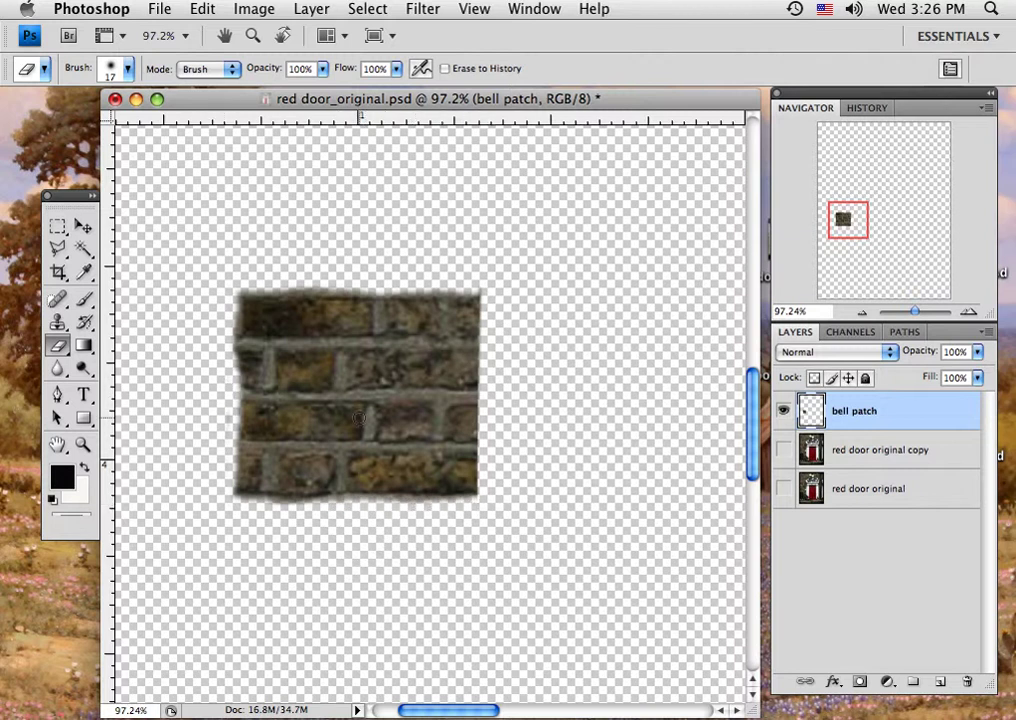
{"action": "left_click", "coordinate": [783, 451]}
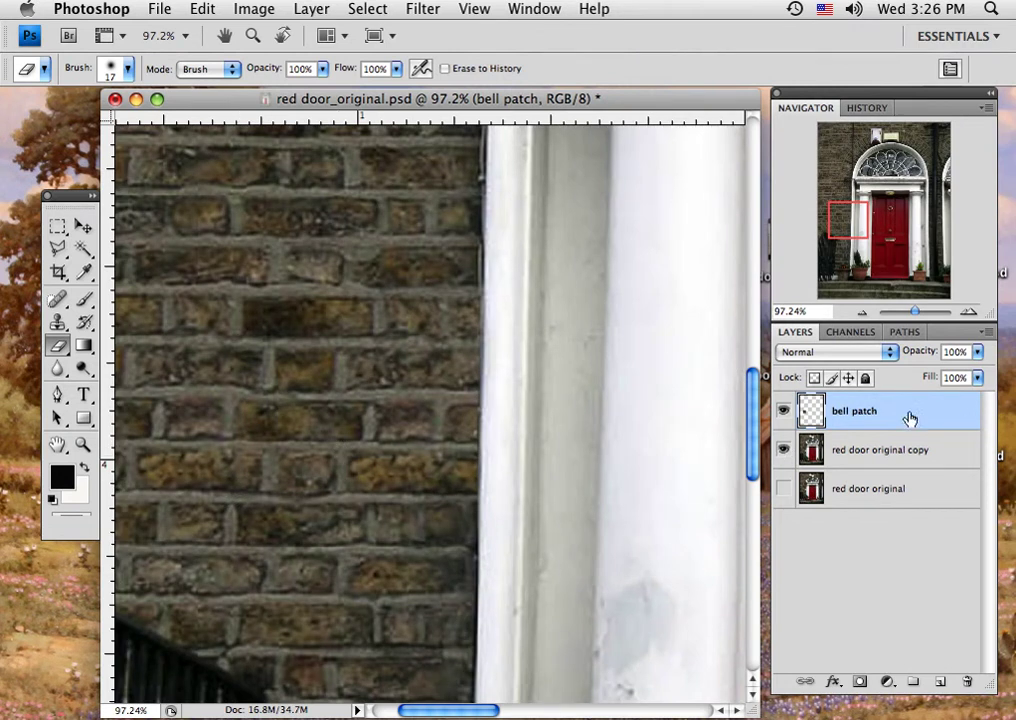
- Toggle the bell patch layer off and on to compare the brick wall around the doorbell with and without the patch
{"action": "left_click", "coordinate": [783, 410]}
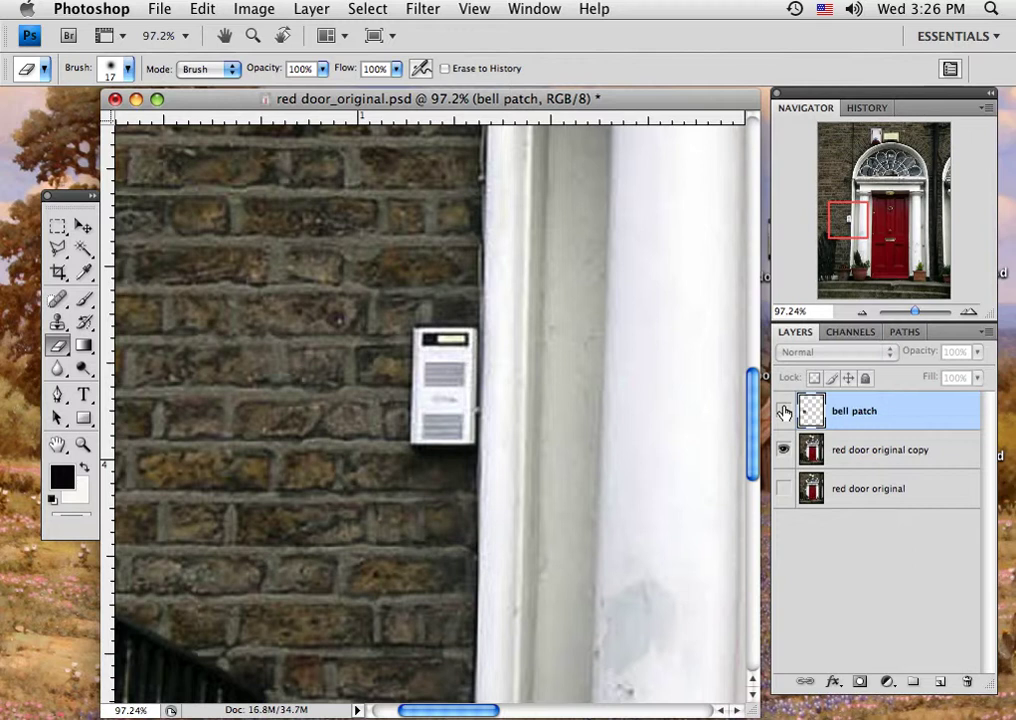
{"action": "left_click", "coordinate": [783, 410]}
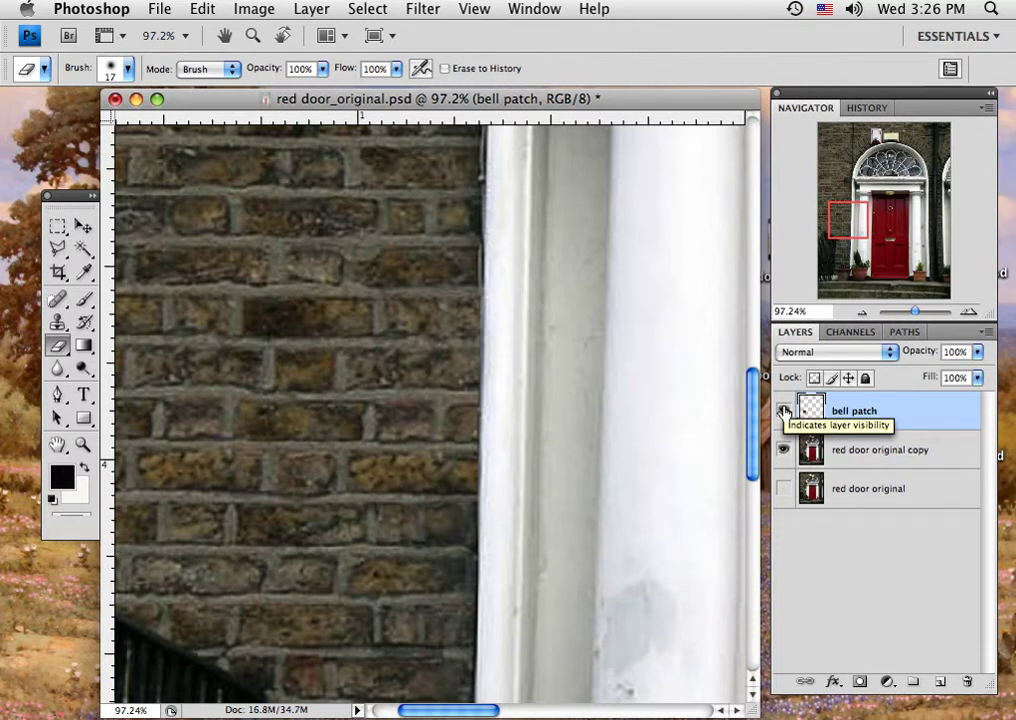
{"action": "left_click", "coordinate": [783, 410]}
{"action": "left_click", "coordinate": [783, 410]}
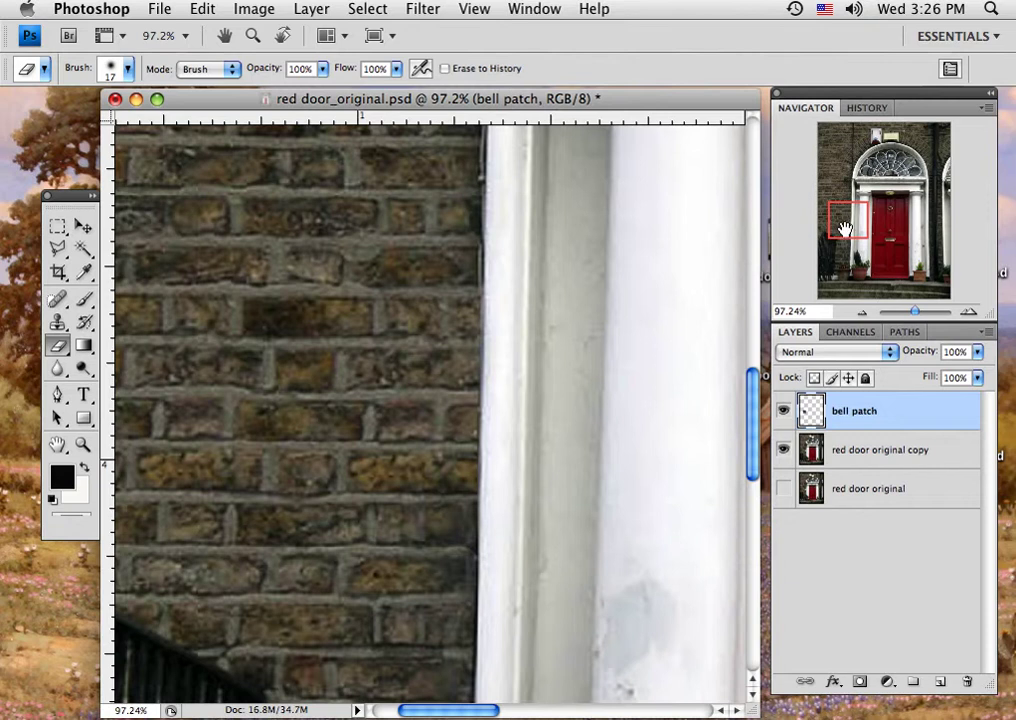
{"action": "left_click_drag", "start_coordinate": [844, 230], "coordinate": [845, 246]}
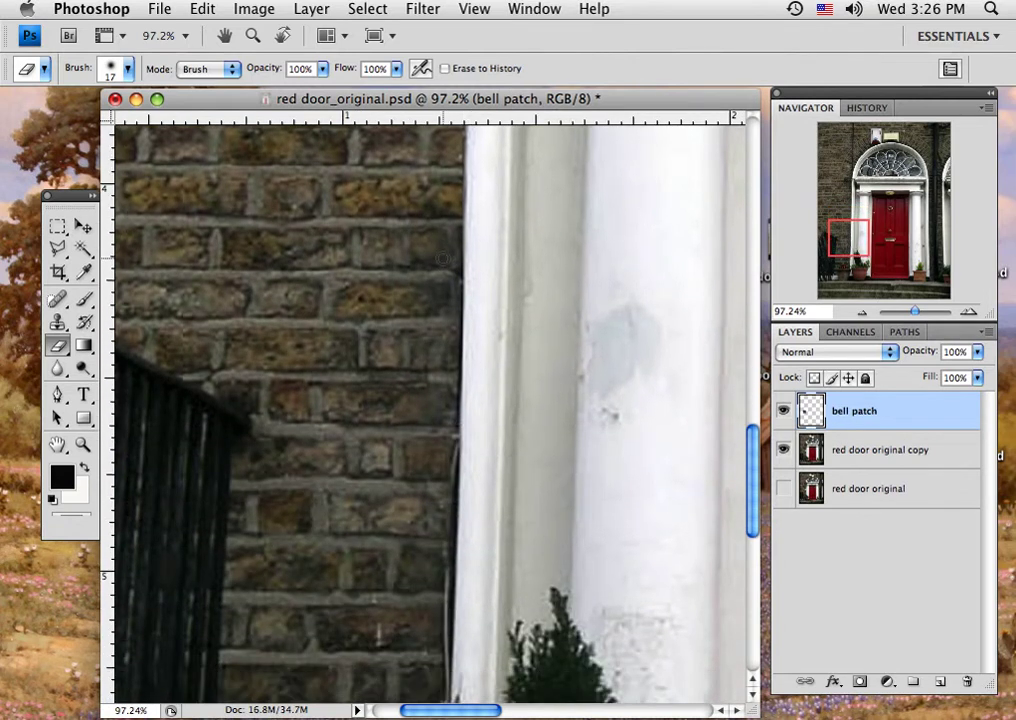
{"action": "right_click", "coordinate": [734, 280]}
{"action": "left_click", "coordinate": [790, 232]}
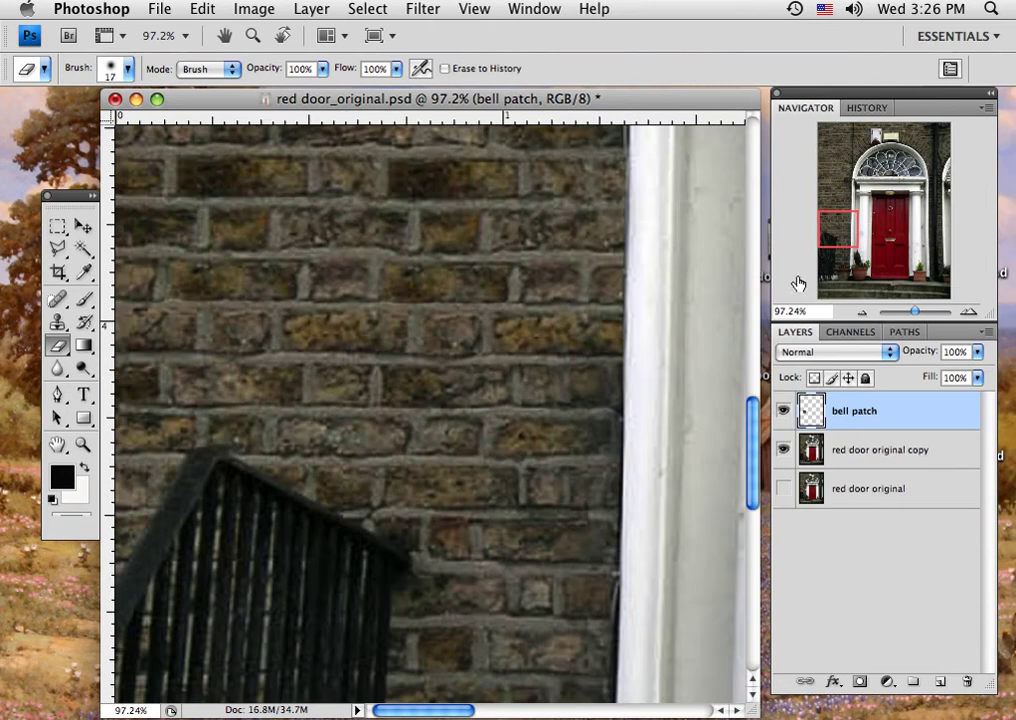
{"action": "left_click", "coordinate": [783, 411]}
{"action": "left_click", "coordinate": [783, 411]}
- Set up the Clone Stamp with a soft 21 px brush for retouching the wire along the lower door frame
{"action": "left_click_drag", "start_coordinate": [549, 601], "coordinate": [454, 384]}
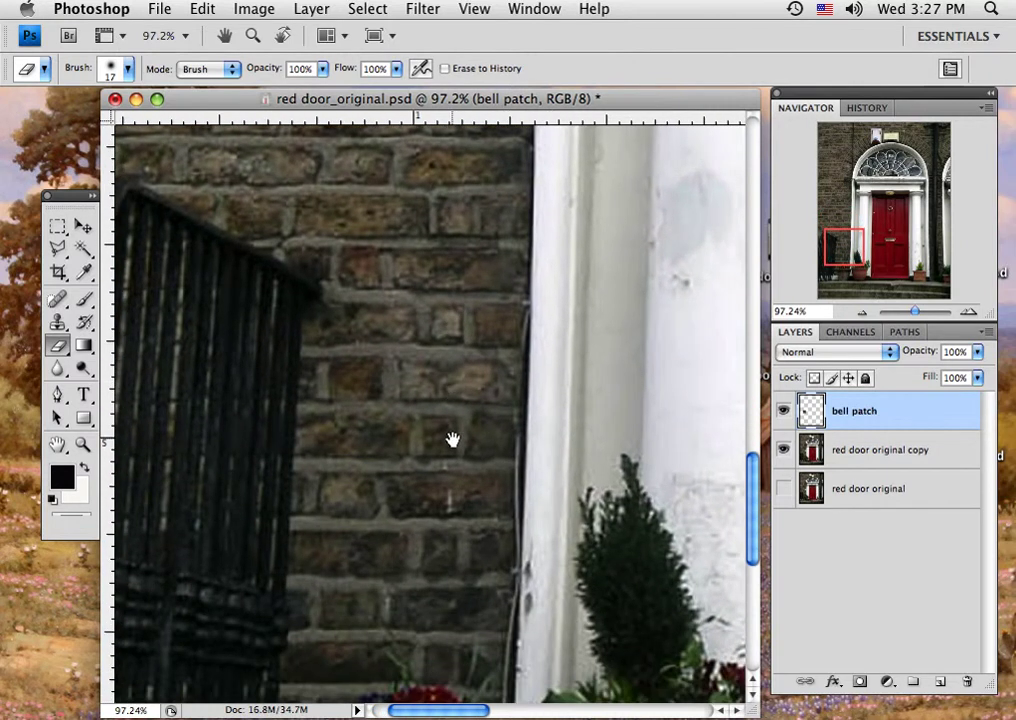
{"action": "left_click_drag", "start_coordinate": [447, 442], "coordinate": [385, 409]}
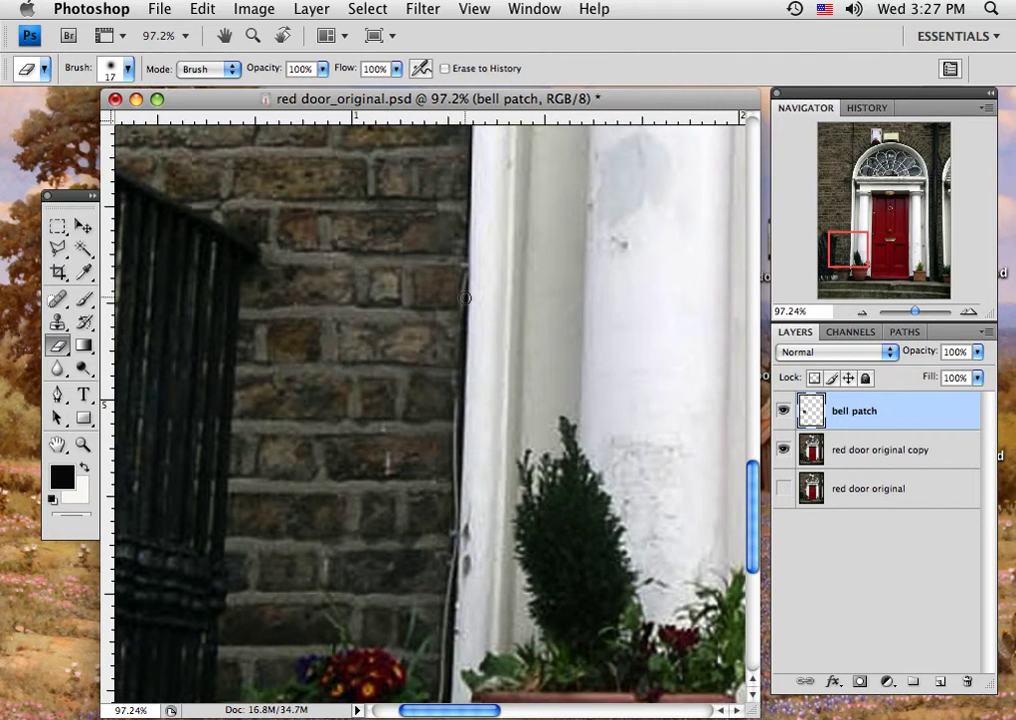
{"action": "left_click", "coordinate": [57, 324]}
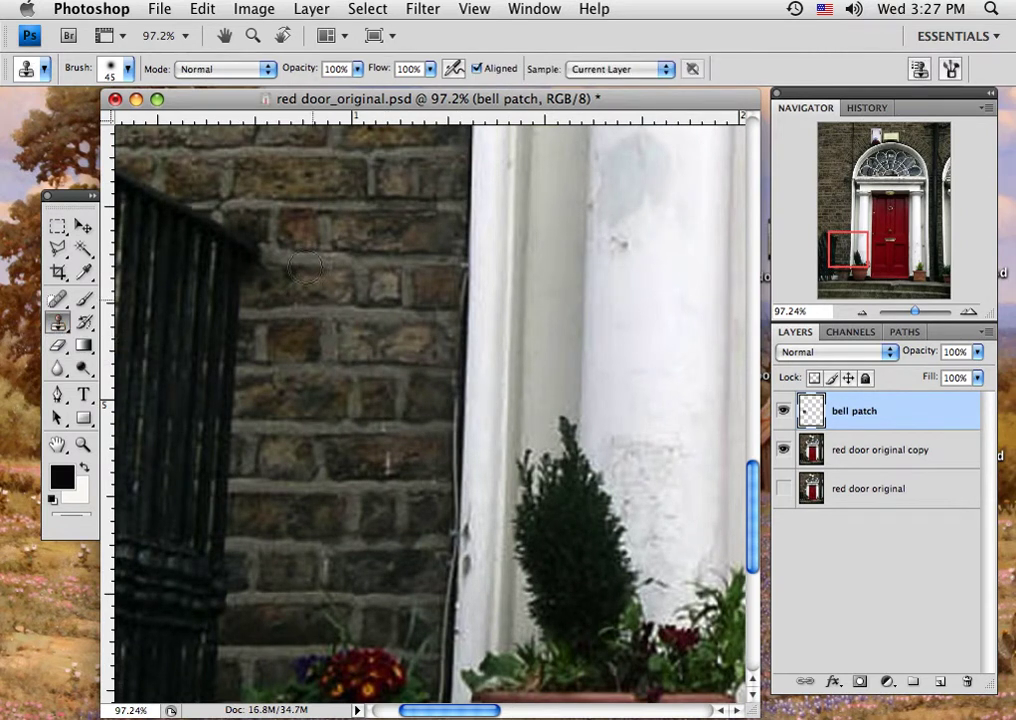
{"action": "left_click", "coordinate": [104, 66]}
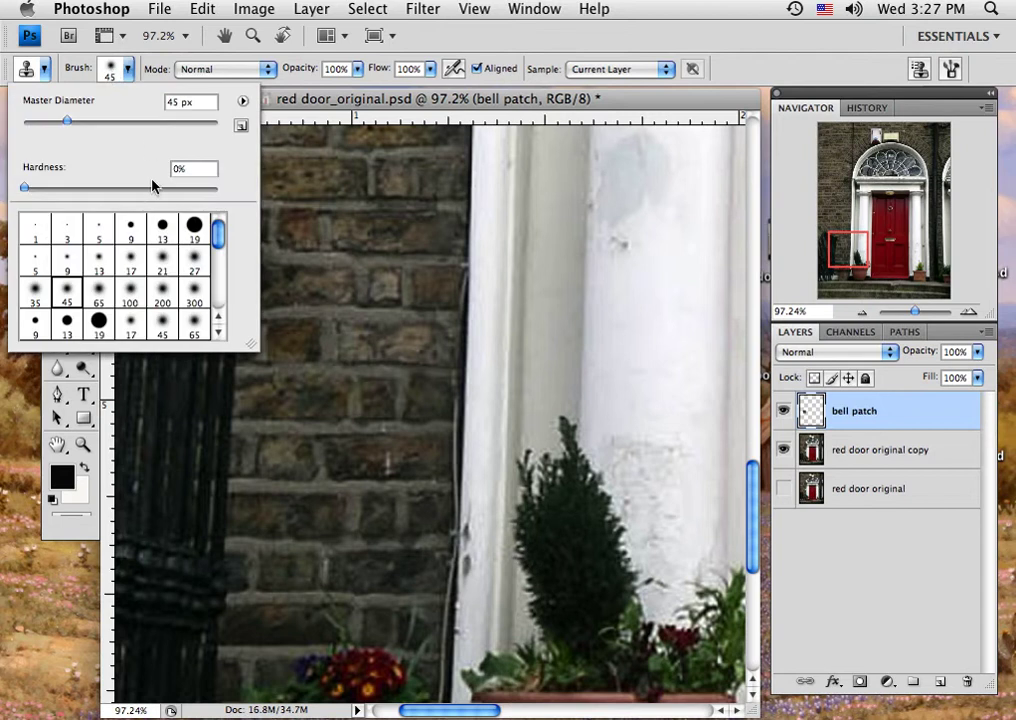
{"action": "left_click", "coordinate": [162, 262]}
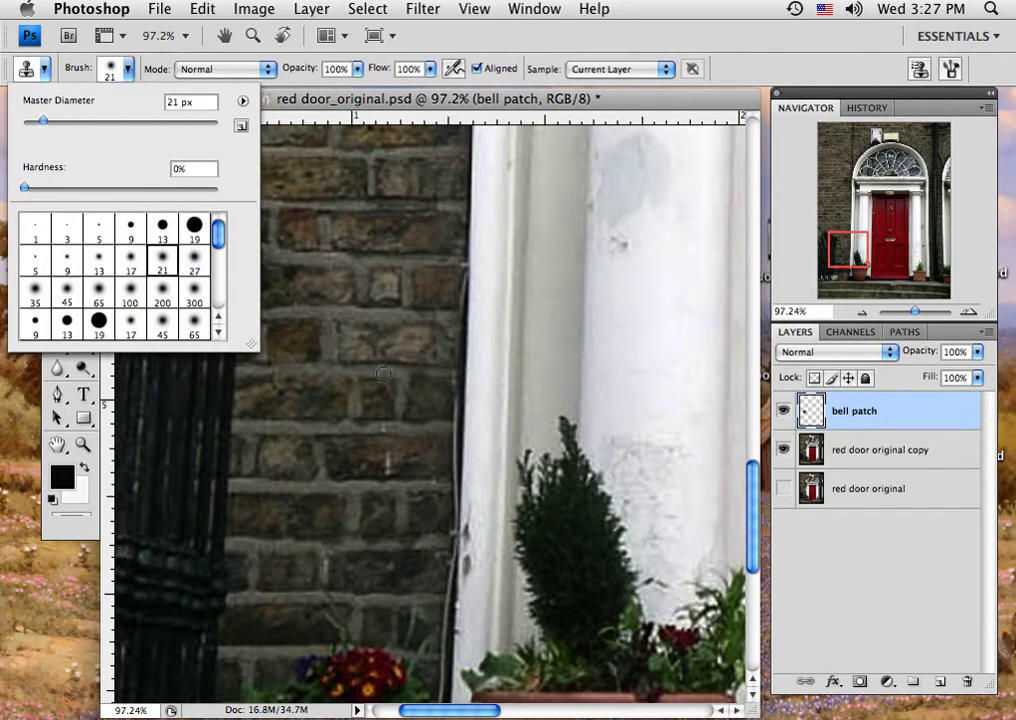
- On the red door original copy layer, clone brick and mortar over the wire beside the lower door frame and the white streak on the brick
{"action": "left_click", "coordinate": [431, 265], "text": "alt"}
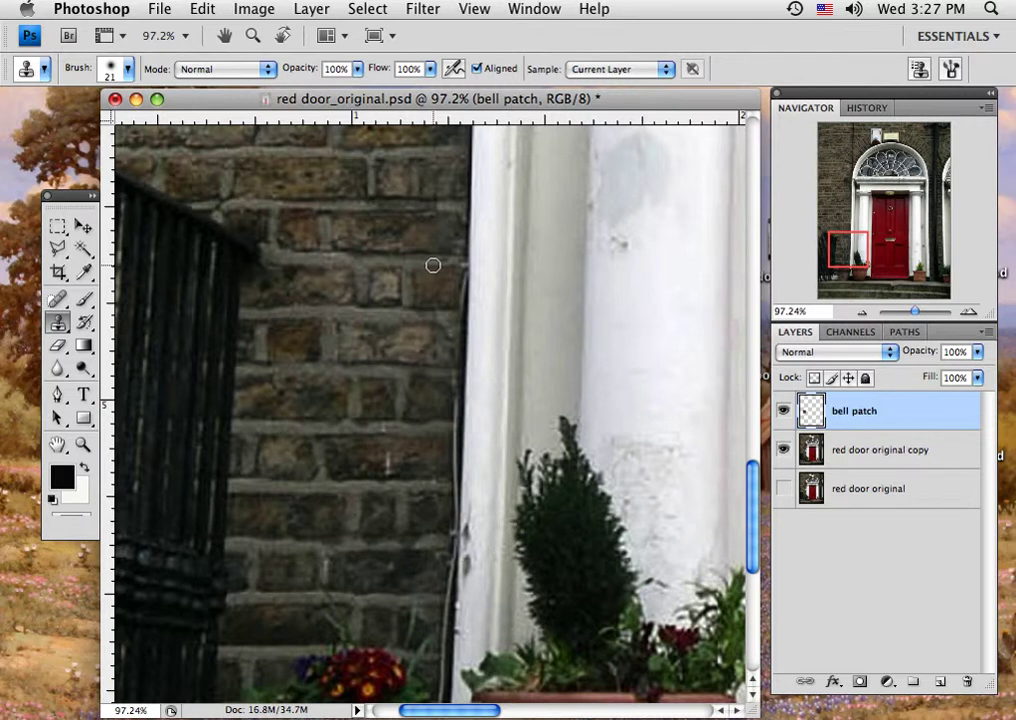
{"action": "left_click_drag", "start_coordinate": [434, 265], "coordinate": [451, 265]}
{"action": "left_click", "coordinate": [848, 462]}
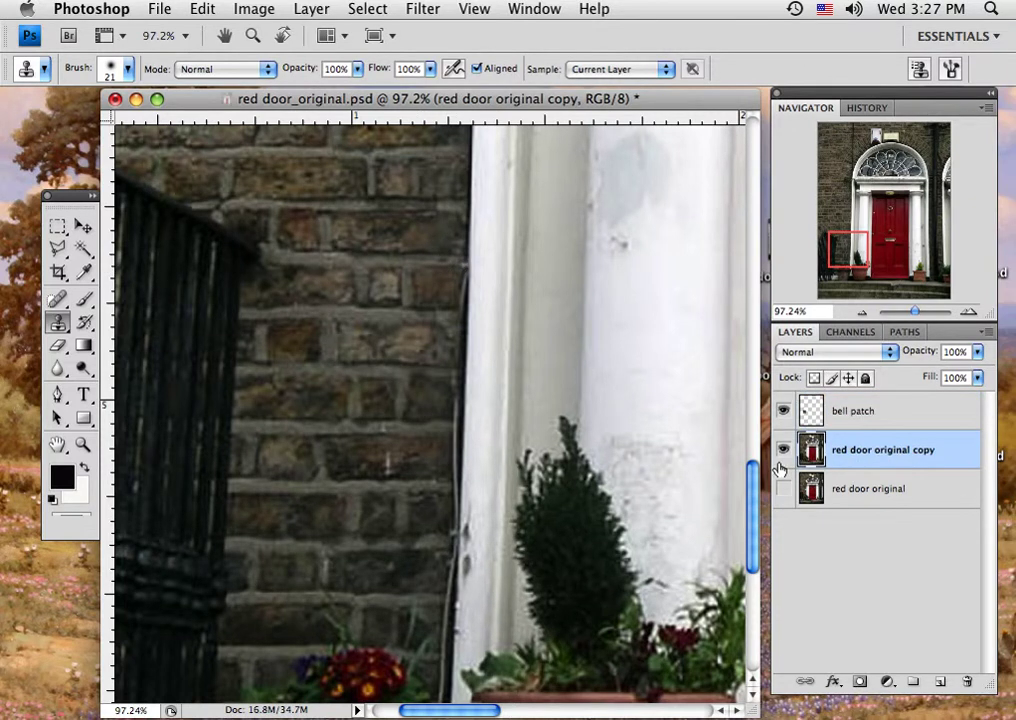
{"action": "left_click", "coordinate": [427, 265], "text": "alt"}
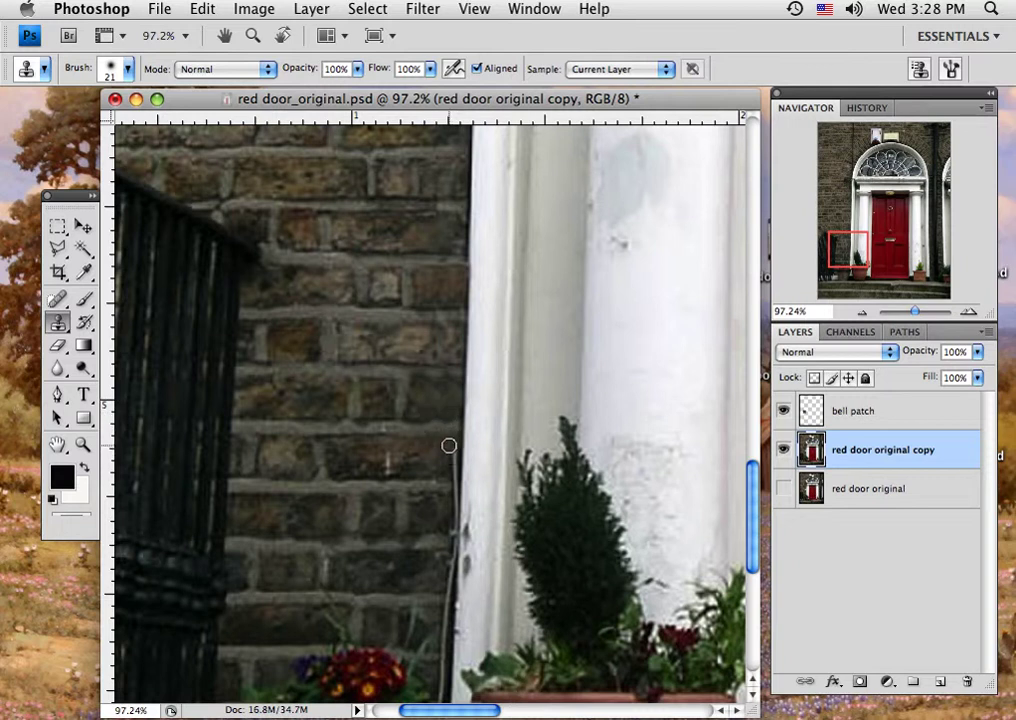
{"action": "mouse_move", "coordinate": [451, 444]}
{"action": "left_mouse_down"}
{"action": "mouse_move", "coordinate": [444, 531]}
{"action": "mouse_move", "coordinate": [459, 513]}
{"action": "mouse_move", "coordinate": [448, 503]}
{"action": "mouse_move", "coordinate": [441, 641]}
{"action": "left_mouse_up"}
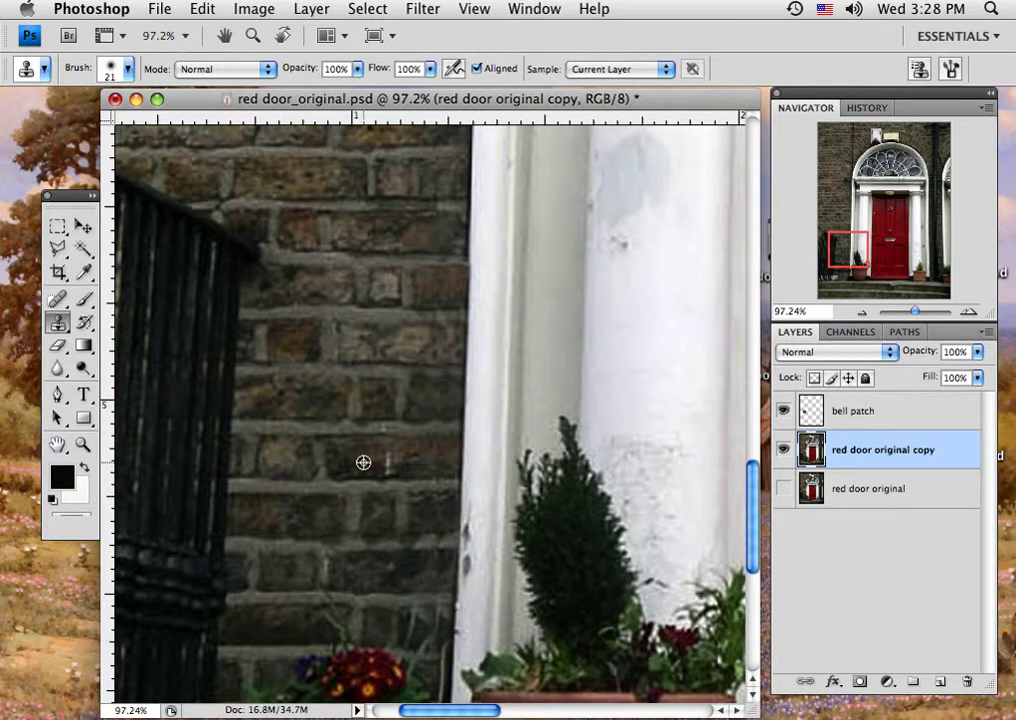
{"action": "left_click", "coordinate": [363, 462], "text": "alt"}
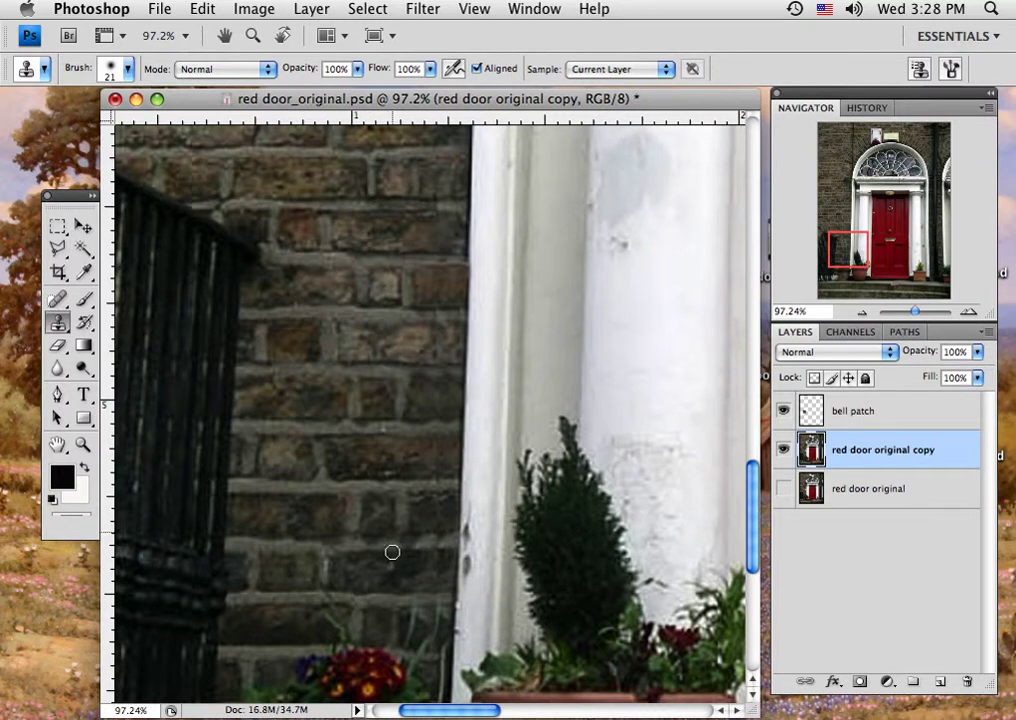
- Clone dark brick over the remaining wire and the pale leaf blades above the small flower pot
{"action": "left_click_drag", "start_coordinate": [381, 587], "coordinate": [356, 350]}
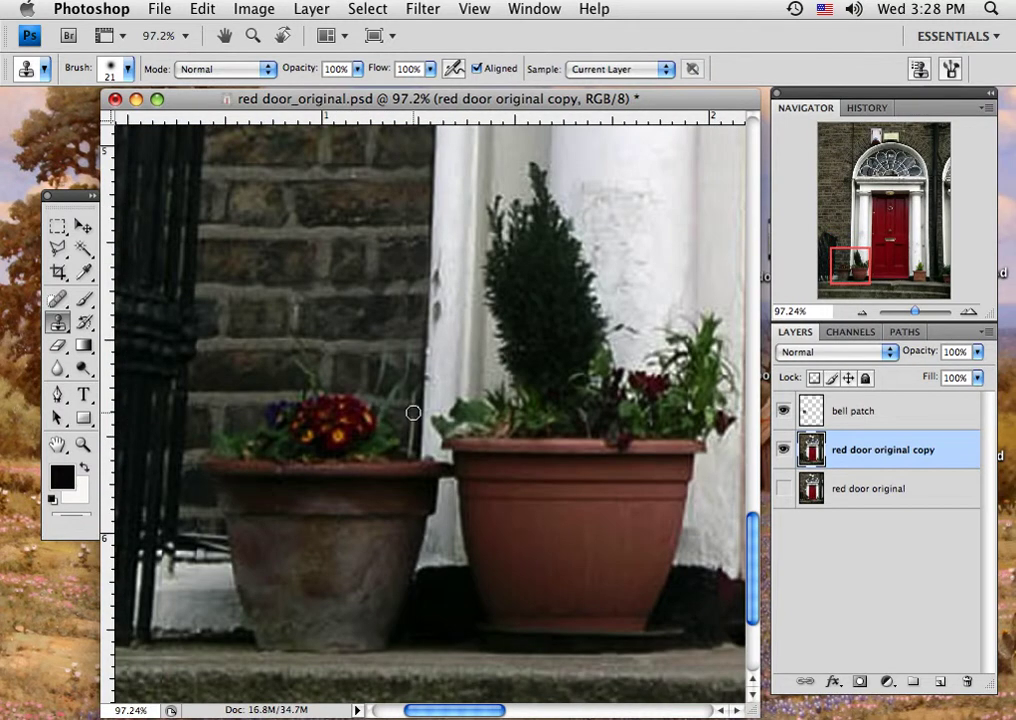
{"action": "mouse_move", "coordinate": [401, 450]}
{"action": "left_mouse_down"}
{"action": "mouse_move", "coordinate": [376, 320]}
{"action": "mouse_move", "coordinate": [395, 306]}
{"action": "mouse_move", "coordinate": [406, 318]}
{"action": "mouse_move", "coordinate": [401, 365]}
{"action": "mouse_move", "coordinate": [358, 336]}
{"action": "mouse_move", "coordinate": [381, 320]}
{"action": "mouse_move", "coordinate": [347, 323]}
{"action": "left_mouse_up"}
{"action": "mouse_move", "coordinate": [429, 383]}
{"action": "left_mouse_down"}
{"action": "mouse_move", "coordinate": [408, 361]}
{"action": "mouse_move", "coordinate": [395, 388]}
{"action": "mouse_move", "coordinate": [399, 347]}
{"action": "mouse_move", "coordinate": [406, 352]}
{"action": "mouse_move", "coordinate": [395, 320]}
{"action": "mouse_move", "coordinate": [408, 377]}
{"action": "mouse_move", "coordinate": [396, 397]}
{"action": "left_mouse_up"}
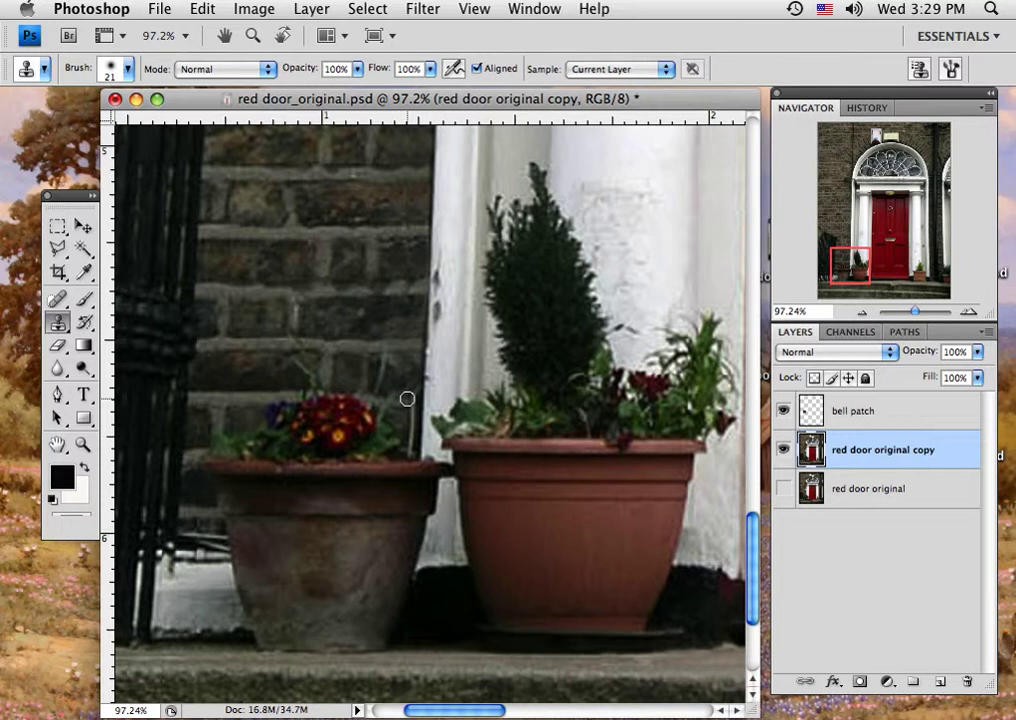
{"action": "mouse_move", "coordinate": [411, 398]}
{"action": "left_mouse_down"}
{"action": "mouse_move", "coordinate": [413, 388]}
{"action": "mouse_move", "coordinate": [411, 435]}
{"action": "left_mouse_up"}
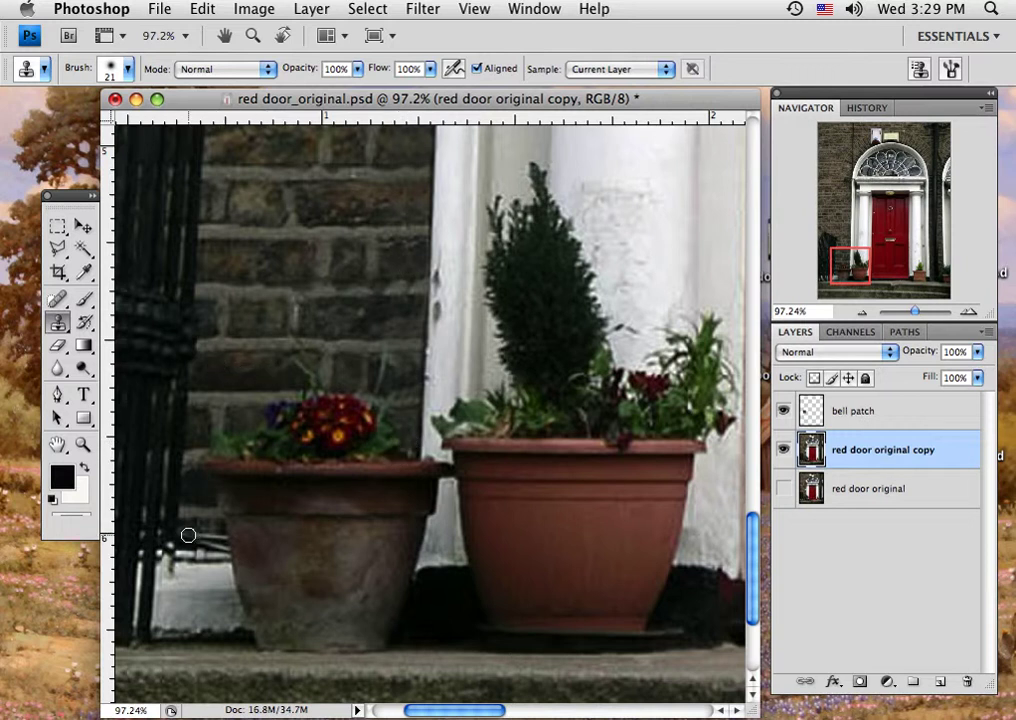
- Clone over the pale strands between the railing and the small pot, and over the dark chips on the white door frame
{"action": "left_click_drag", "start_coordinate": [192, 536], "coordinate": [220, 543]}
{"action": "mouse_move", "coordinate": [219, 543]}
{"action": "left_mouse_down"}
{"action": "mouse_move", "coordinate": [201, 539]}
{"action": "mouse_move", "coordinate": [209, 528]}
{"action": "mouse_move", "coordinate": [195, 532]}
{"action": "mouse_move", "coordinate": [196, 543]}
{"action": "mouse_move", "coordinate": [211, 528]}
{"action": "mouse_move", "coordinate": [194, 547]}
{"action": "left_mouse_up"}
{"action": "left_click_drag", "start_coordinate": [441, 256], "coordinate": [451, 363]}
{"action": "left_click", "coordinate": [447, 252], "text": "alt"}
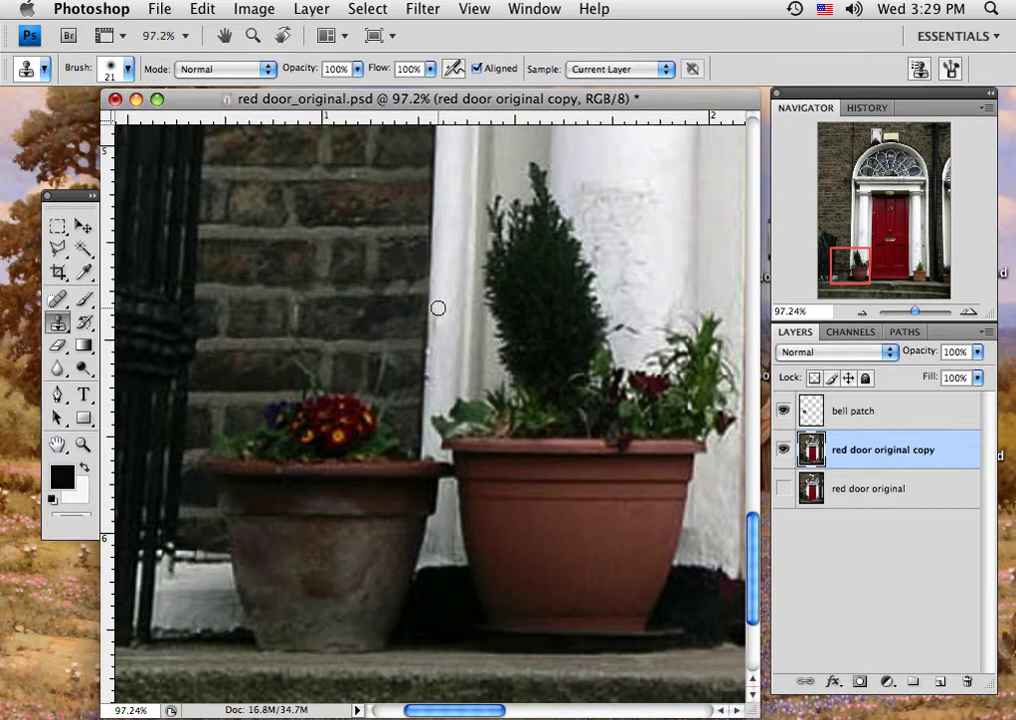
- Clone smooth white paint over the peeling area behind the shrub and the small dark mark higher on the column
{"action": "left_click_drag", "start_coordinate": [572, 252], "coordinate": [494, 366]}
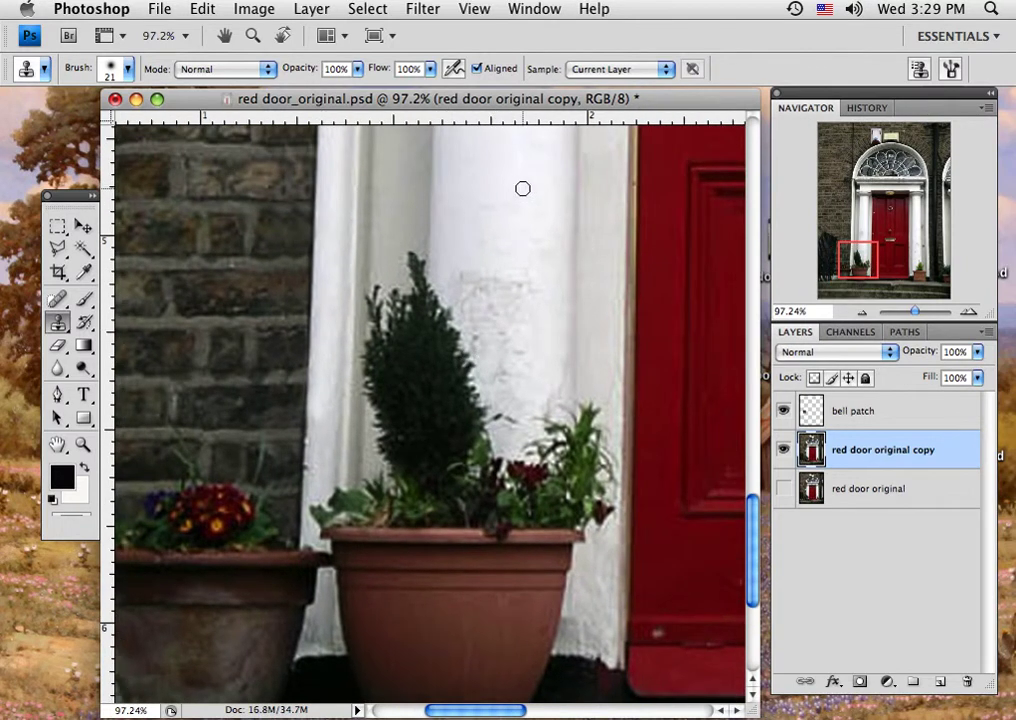
{"action": "left_click_drag", "start_coordinate": [517, 197], "coordinate": [497, 329]}
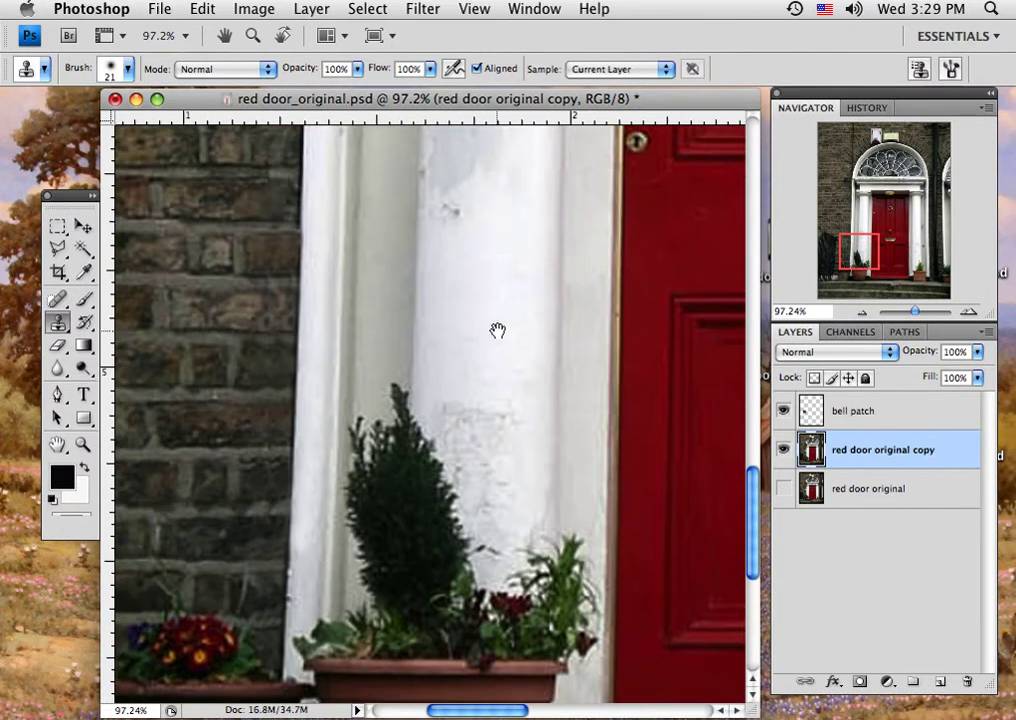
{"action": "left_click", "coordinate": [510, 263], "text": "alt"}
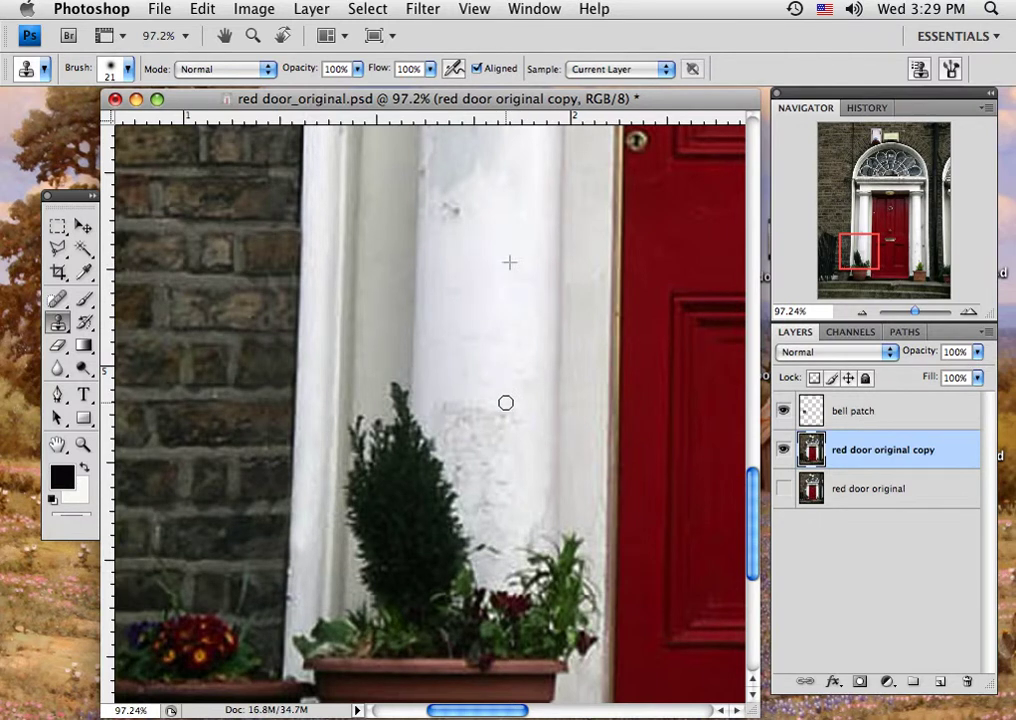
{"action": "mouse_move", "coordinate": [506, 402]}
{"action": "left_mouse_down"}
{"action": "mouse_move", "coordinate": [503, 469]}
{"action": "mouse_move", "coordinate": [515, 410]}
{"action": "mouse_move", "coordinate": [521, 449]}
{"action": "mouse_move", "coordinate": [528, 428]}
{"action": "mouse_move", "coordinate": [530, 505]}
{"action": "mouse_move", "coordinate": [498, 494]}
{"action": "mouse_move", "coordinate": [471, 393]}
{"action": "mouse_move", "coordinate": [454, 406]}
{"action": "mouse_move", "coordinate": [448, 439]}
{"action": "mouse_move", "coordinate": [479, 525]}
{"action": "mouse_move", "coordinate": [481, 497]}
{"action": "mouse_move", "coordinate": [502, 540]}
{"action": "mouse_move", "coordinate": [510, 477]}
{"action": "mouse_move", "coordinate": [446, 396]}
{"action": "mouse_move", "coordinate": [482, 372]}
{"action": "mouse_move", "coordinate": [501, 529]}
{"action": "mouse_move", "coordinate": [493, 566]}
{"action": "mouse_move", "coordinate": [482, 562]}
{"action": "mouse_move", "coordinate": [498, 566]}
{"action": "mouse_move", "coordinate": [483, 576]}
{"action": "mouse_move", "coordinate": [487, 530]}
{"action": "left_mouse_up"}
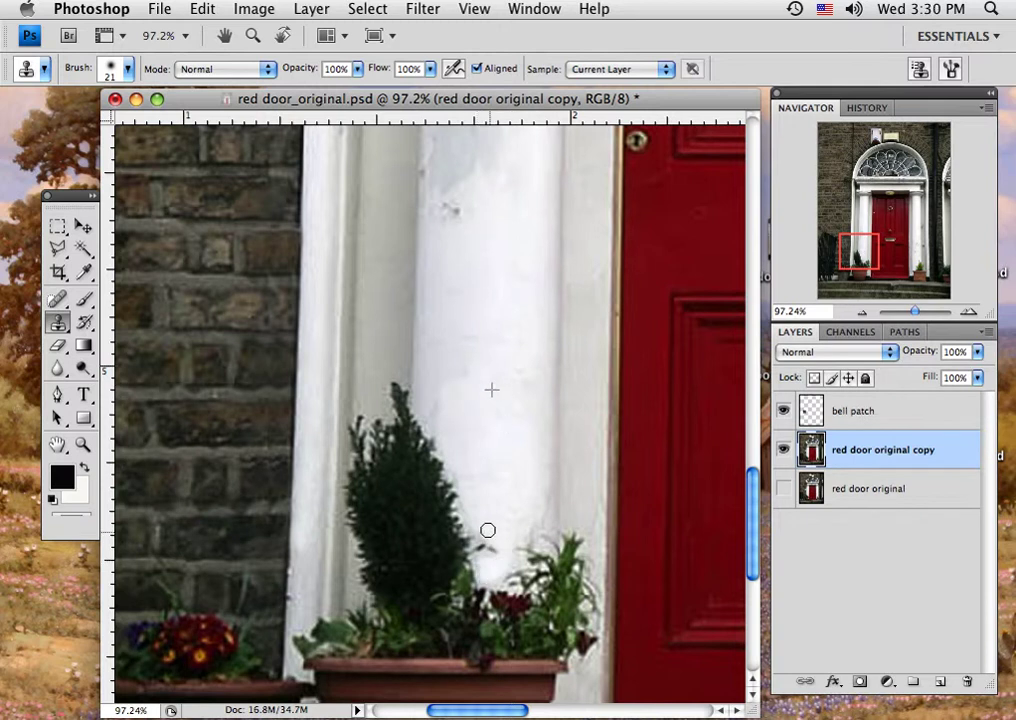
{"action": "left_click", "coordinate": [451, 243], "text": "alt"}
{"action": "mouse_move", "coordinate": [459, 194]}
{"action": "left_mouse_down"}
{"action": "mouse_move", "coordinate": [442, 204]}
{"action": "mouse_move", "coordinate": [454, 216]}
{"action": "left_mouse_up"}
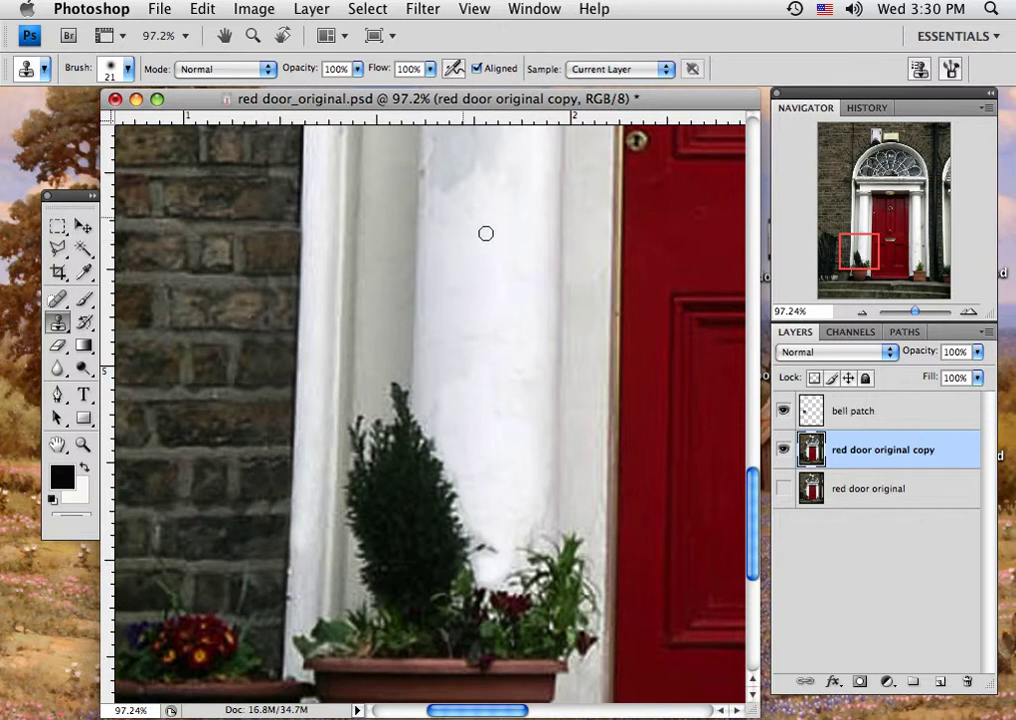
- Clone brick and mortar over the wire running down the upper door frame beside the column capital
{"action": "left_click_drag", "start_coordinate": [494, 256], "coordinate": [454, 442]}
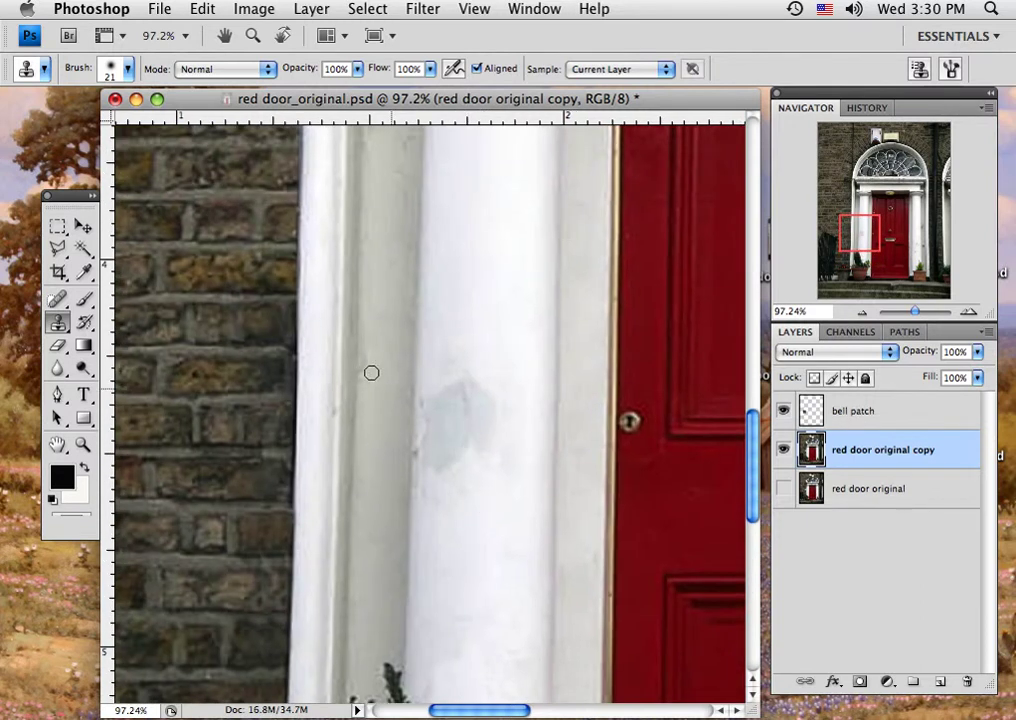
{"action": "left_click_drag", "start_coordinate": [315, 268], "coordinate": [356, 476]}
{"action": "left_click_drag", "start_coordinate": [365, 338], "coordinate": [375, 382]}
{"action": "mouse_move", "coordinate": [306, 270]}
{"action": "left_mouse_down"}
{"action": "mouse_move", "coordinate": [329, 374]}
{"action": "mouse_move", "coordinate": [302, 451]}
{"action": "mouse_move", "coordinate": [293, 544]}
{"action": "mouse_move", "coordinate": [293, 404]}
{"action": "mouse_move", "coordinate": [290, 515]}
{"action": "left_mouse_up"}
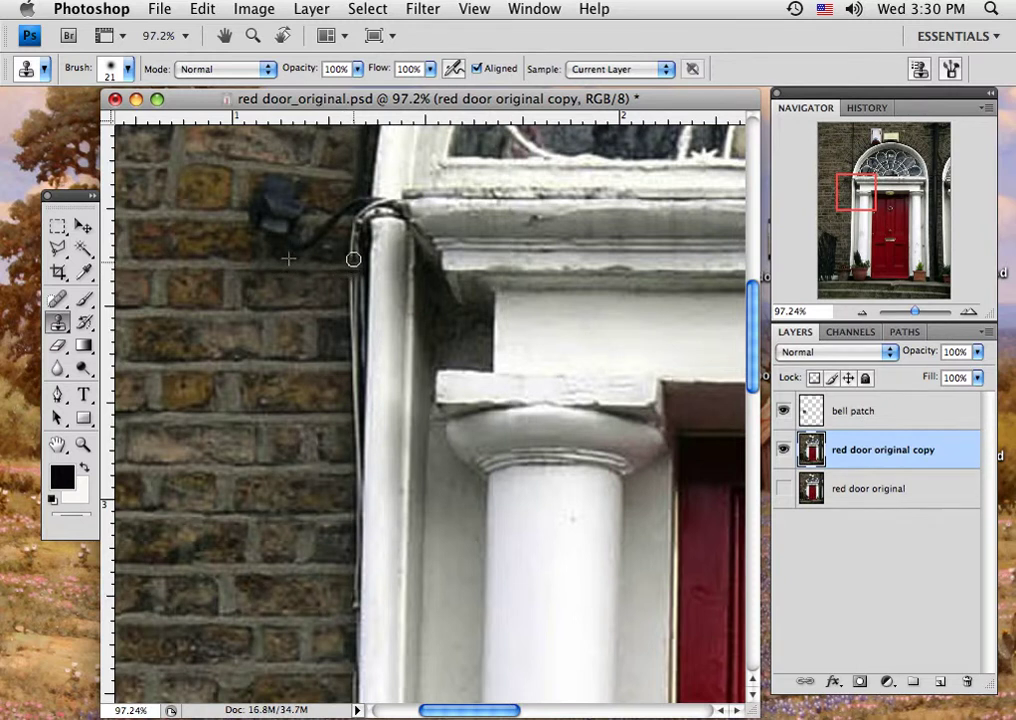
{"action": "mouse_move", "coordinate": [353, 262]}
{"action": "left_mouse_down"}
{"action": "mouse_move", "coordinate": [350, 581]}
{"action": "mouse_move", "coordinate": [338, 463]}
{"action": "mouse_move", "coordinate": [356, 452]}
{"action": "mouse_move", "coordinate": [352, 561]}
{"action": "mouse_move", "coordinate": [356, 525]}
{"action": "left_mouse_up"}
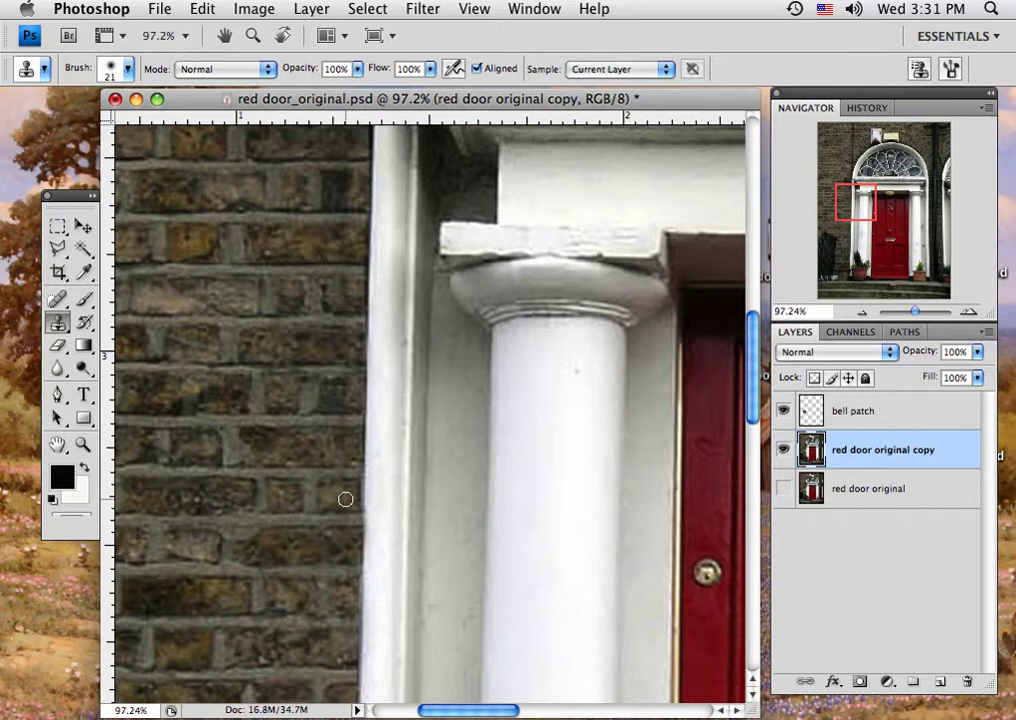
- Touch up the cloned bricks beside the upper door frame with samples from neighbouring bricks
{"action": "left_click", "coordinate": [341, 389], "text": "alt"}
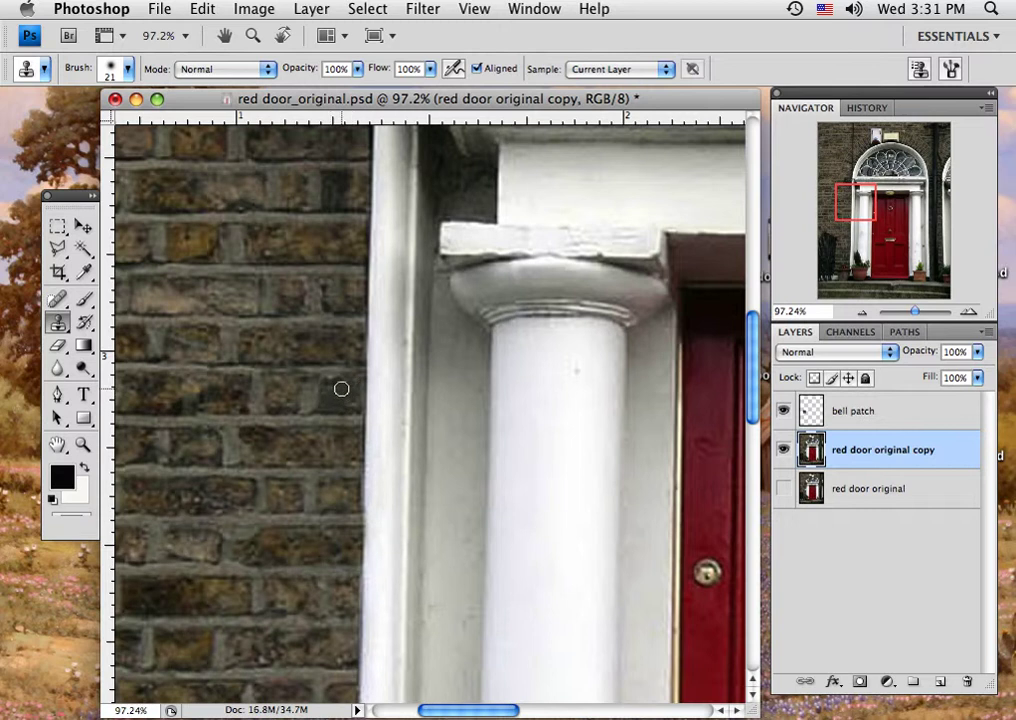
{"action": "left_click", "coordinate": [315, 291], "text": "alt"}
{"action": "left_click_drag", "start_coordinate": [340, 288], "coordinate": [342, 295]}
{"action": "left_click_drag", "start_coordinate": [338, 206], "coordinate": [324, 352]}
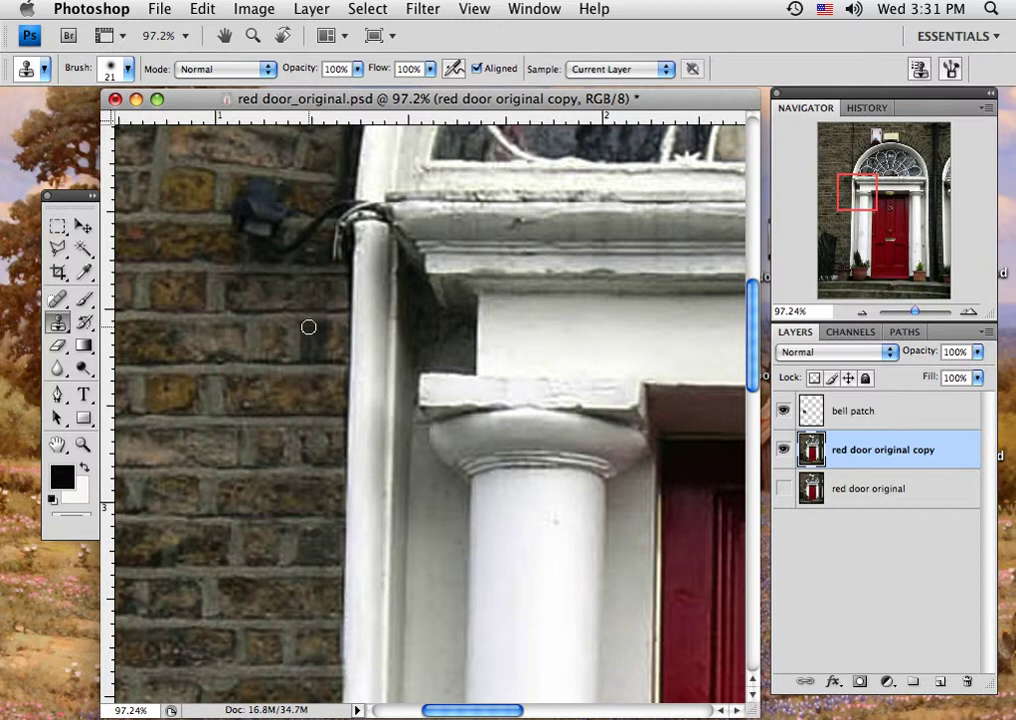
- Clone brick and mortar over the dark wall fixture and its cable beside the base of the arch
{"action": "mouse_move", "coordinate": [309, 327]}
{"action": "left_mouse_down"}
{"action": "mouse_move", "coordinate": [320, 329]}
{"action": "mouse_move", "coordinate": [312, 351]}
{"action": "mouse_move", "coordinate": [308, 339]}
{"action": "mouse_move", "coordinate": [324, 338]}
{"action": "mouse_move", "coordinate": [315, 297]}
{"action": "mouse_move", "coordinate": [373, 486]}
{"action": "mouse_move", "coordinate": [424, 513]}
{"action": "mouse_move", "coordinate": [414, 513]}
{"action": "left_mouse_up"}
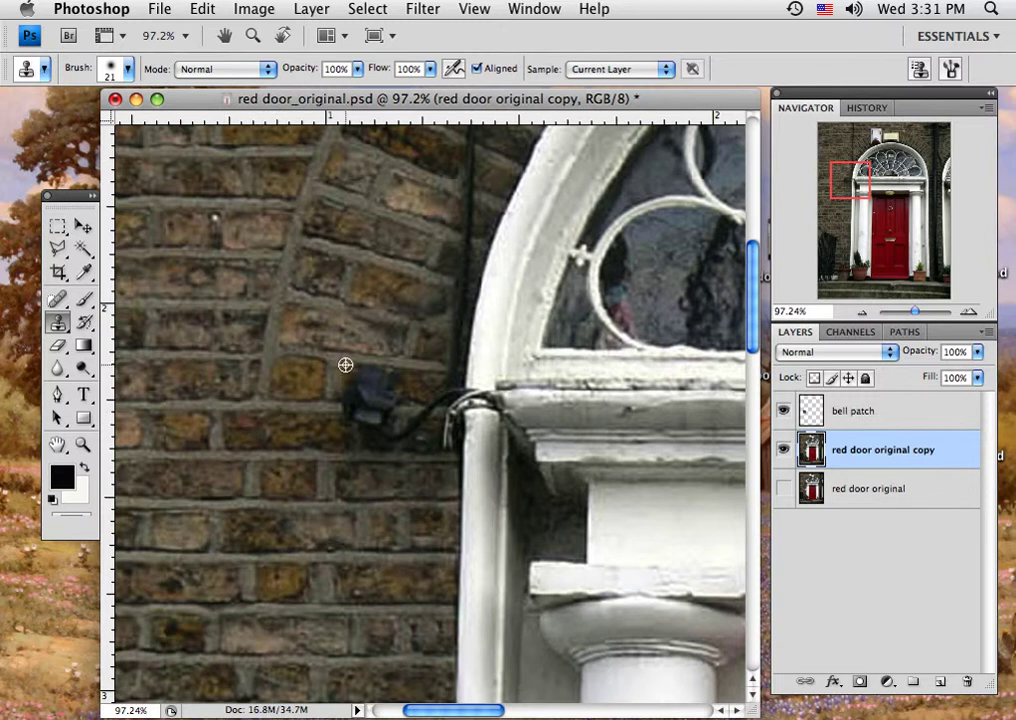
{"action": "mouse_move", "coordinate": [360, 368]}
{"action": "left_mouse_down"}
{"action": "mouse_move", "coordinate": [349, 395]}
{"action": "mouse_move", "coordinate": [397, 395]}
{"action": "mouse_move", "coordinate": [363, 372]}
{"action": "mouse_move", "coordinate": [419, 386]}
{"action": "mouse_move", "coordinate": [447, 379]}
{"action": "mouse_move", "coordinate": [456, 398]}
{"action": "mouse_move", "coordinate": [394, 385]}
{"action": "left_mouse_up"}
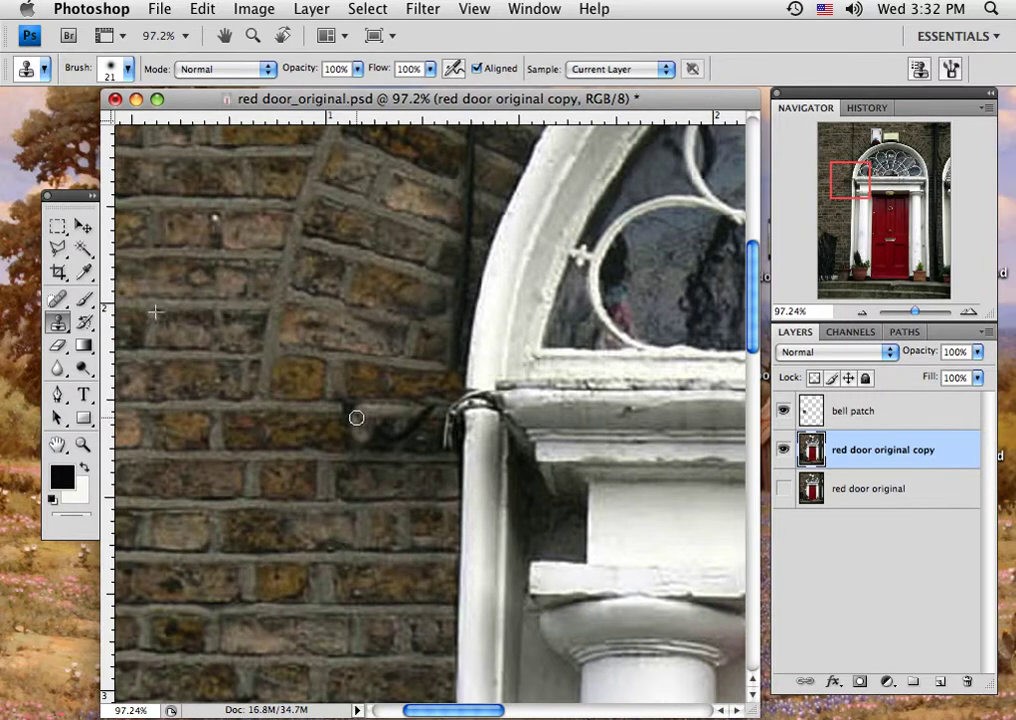
{"action": "mouse_move", "coordinate": [356, 417]}
{"action": "left_mouse_down"}
{"action": "mouse_move", "coordinate": [354, 442]}
{"action": "mouse_move", "coordinate": [415, 447]}
{"action": "mouse_move", "coordinate": [356, 438]}
{"action": "mouse_move", "coordinate": [367, 417]}
{"action": "mouse_move", "coordinate": [413, 418]}
{"action": "mouse_move", "coordinate": [421, 406]}
{"action": "mouse_move", "coordinate": [420, 420]}
{"action": "mouse_move", "coordinate": [386, 424]}
{"action": "mouse_move", "coordinate": [392, 436]}
{"action": "mouse_move", "coordinate": [456, 416]}
{"action": "mouse_move", "coordinate": [449, 447]}
{"action": "mouse_move", "coordinate": [423, 447]}
{"action": "mouse_move", "coordinate": [438, 429]}
{"action": "mouse_move", "coordinate": [410, 425]}
{"action": "mouse_move", "coordinate": [401, 438]}
{"action": "mouse_move", "coordinate": [397, 426]}
{"action": "mouse_move", "coordinate": [340, 462]}
{"action": "left_mouse_up"}
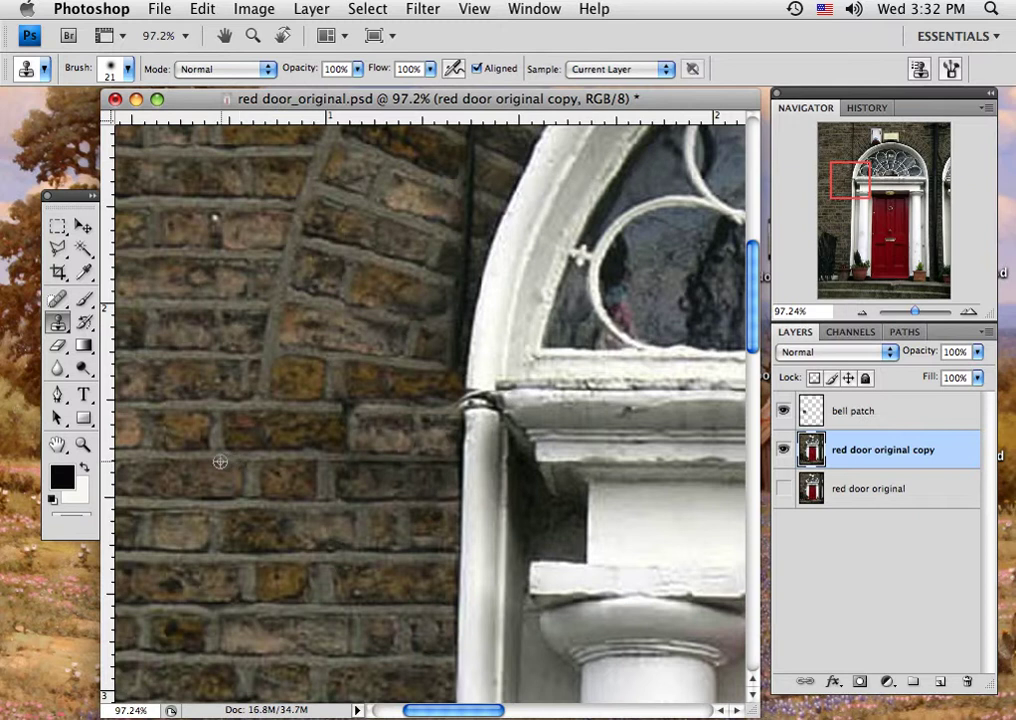
{"action": "mouse_move", "coordinate": [179, 366]}
{"action": "left_mouse_down"}
{"action": "mouse_move", "coordinate": [334, 363]}
{"action": "mouse_move", "coordinate": [323, 361]}
{"action": "left_mouse_up"}
{"action": "mouse_move", "coordinate": [414, 455]}
{"action": "left_mouse_down"}
{"action": "mouse_move", "coordinate": [454, 456]}
{"action": "mouse_move", "coordinate": [441, 471]}
{"action": "left_mouse_up"}
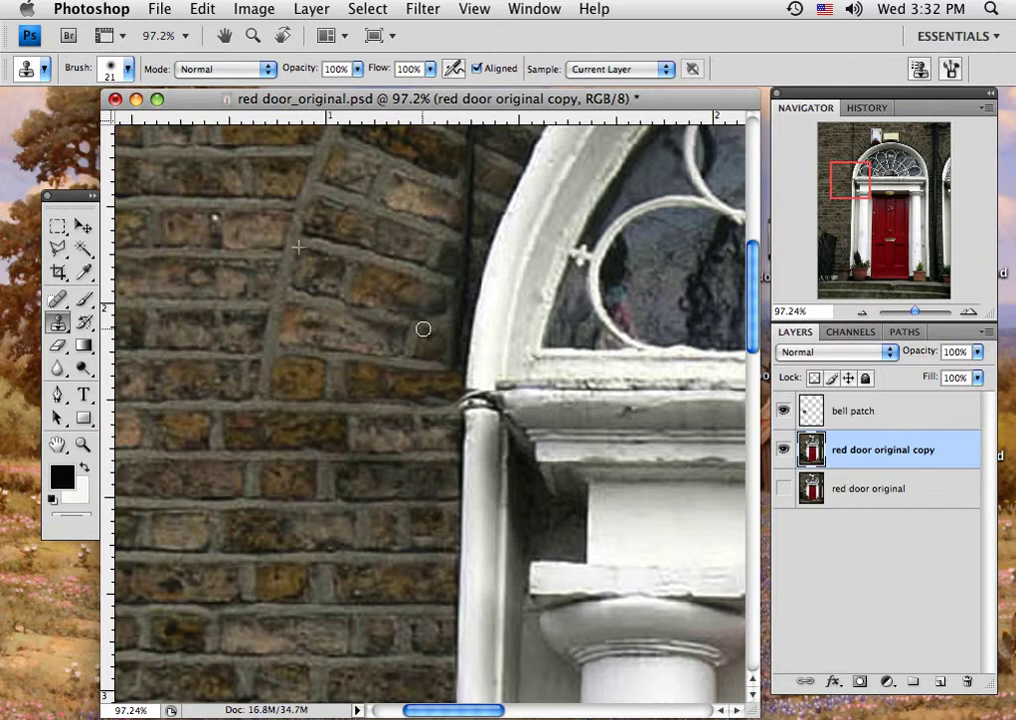
- Clone over the wire and dark shading across the lowest radiating bricks beside the white arch frame
{"action": "mouse_move", "coordinate": [423, 328]}
{"action": "left_mouse_down"}
{"action": "mouse_move", "coordinate": [456, 353]}
{"action": "mouse_move", "coordinate": [406, 359]}
{"action": "mouse_move", "coordinate": [458, 363]}
{"action": "mouse_move", "coordinate": [449, 362]}
{"action": "left_mouse_up"}
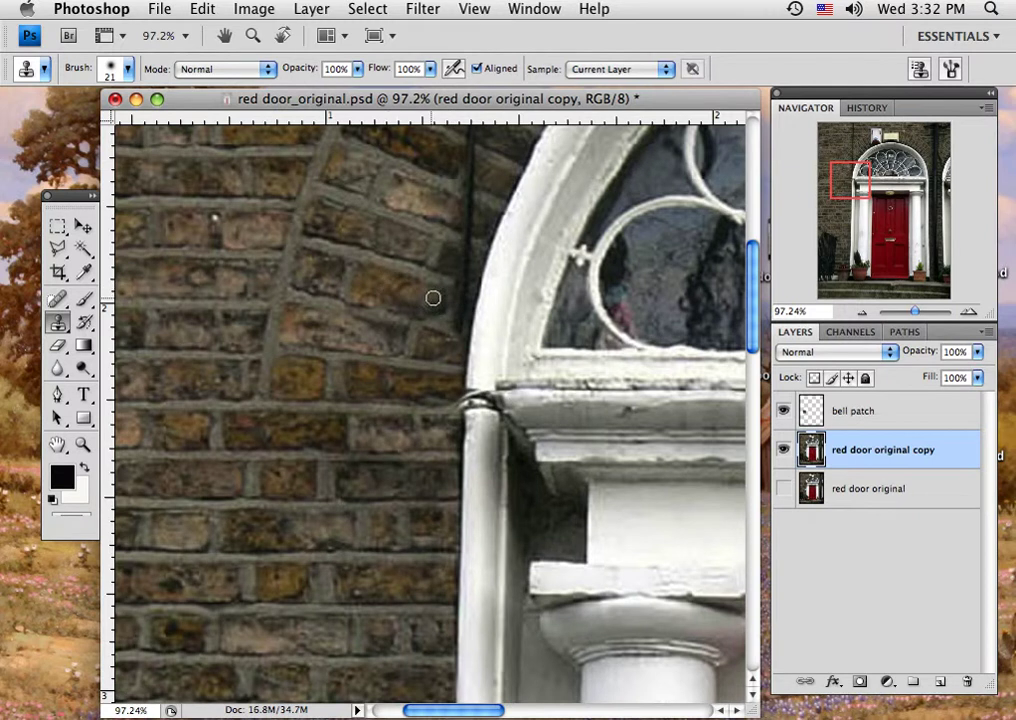
{"action": "mouse_move", "coordinate": [438, 296]}
{"action": "left_mouse_down"}
{"action": "mouse_move", "coordinate": [465, 297]}
{"action": "mouse_move", "coordinate": [459, 321]}
{"action": "mouse_move", "coordinate": [422, 311]}
{"action": "mouse_move", "coordinate": [444, 297]}
{"action": "mouse_move", "coordinate": [426, 295]}
{"action": "mouse_move", "coordinate": [451, 281]}
{"action": "mouse_move", "coordinate": [467, 288]}
{"action": "left_mouse_up"}
{"action": "left_click", "coordinate": [388, 262], "text": "alt"}
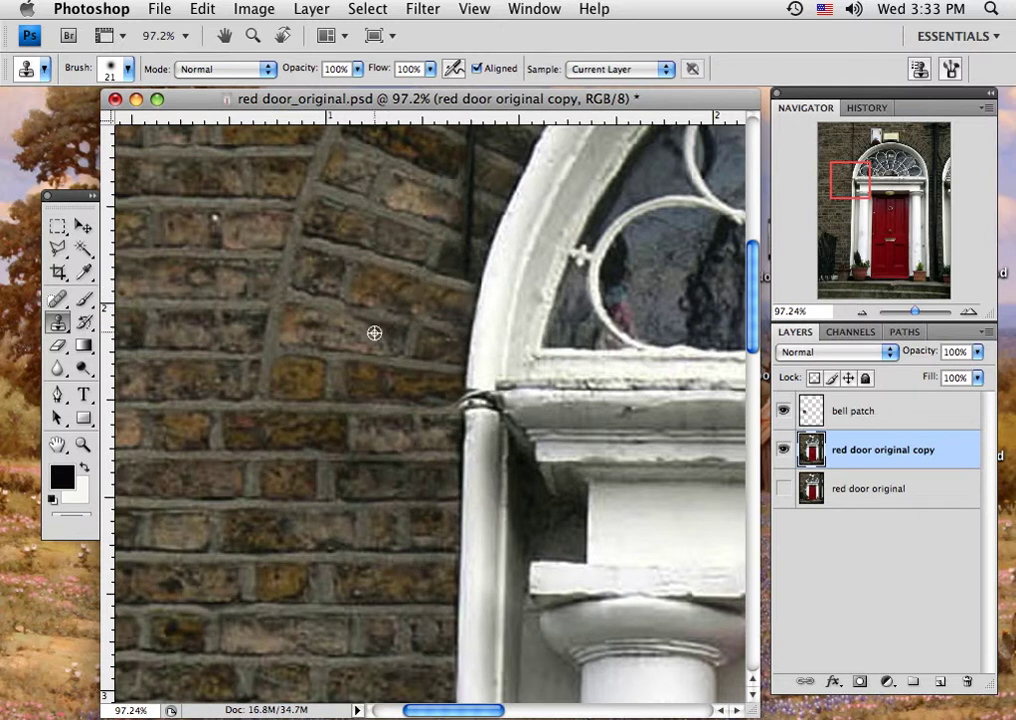
{"action": "left_click", "coordinate": [431, 325], "text": "alt"}
- Extend the next radiating arch bricks and their mortar over the wire up to the white frame
{"action": "left_click_drag", "start_coordinate": [426, 318], "coordinate": [392, 404]}
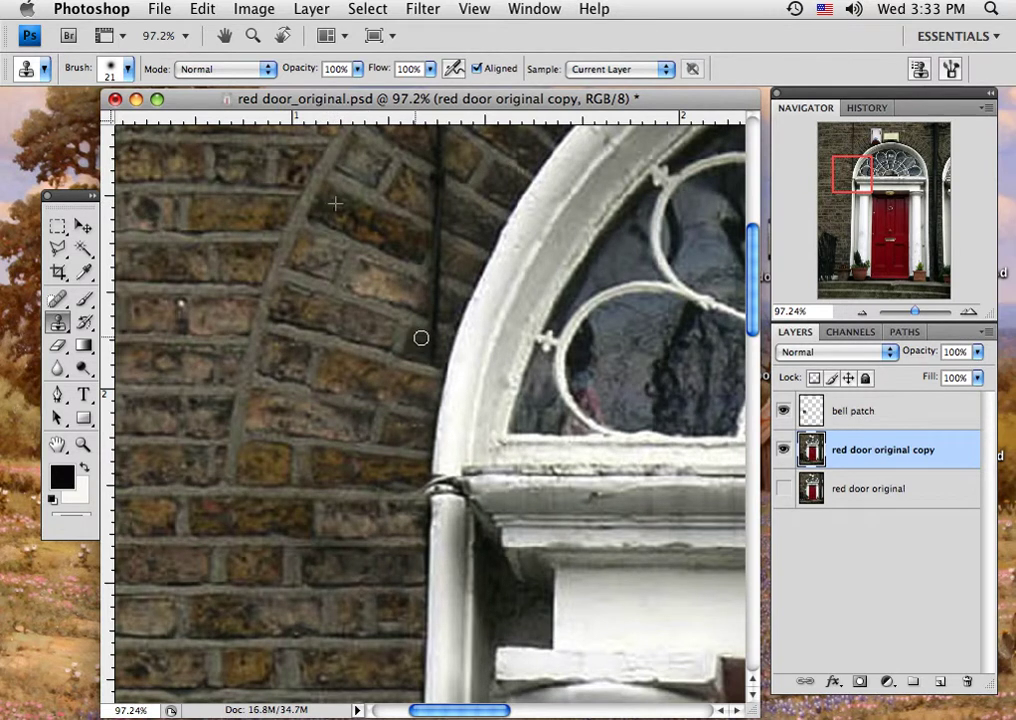
{"action": "mouse_move", "coordinate": [421, 338]}
{"action": "left_mouse_down"}
{"action": "mouse_move", "coordinate": [441, 345]}
{"action": "mouse_move", "coordinate": [437, 355]}
{"action": "mouse_move", "coordinate": [415, 345]}
{"action": "mouse_move", "coordinate": [423, 336]}
{"action": "mouse_move", "coordinate": [431, 347]}
{"action": "mouse_move", "coordinate": [417, 349]}
{"action": "mouse_move", "coordinate": [433, 342]}
{"action": "mouse_move", "coordinate": [431, 324]}
{"action": "mouse_move", "coordinate": [441, 330]}
{"action": "left_mouse_up"}
{"action": "left_click", "coordinate": [382, 306], "text": "alt"}
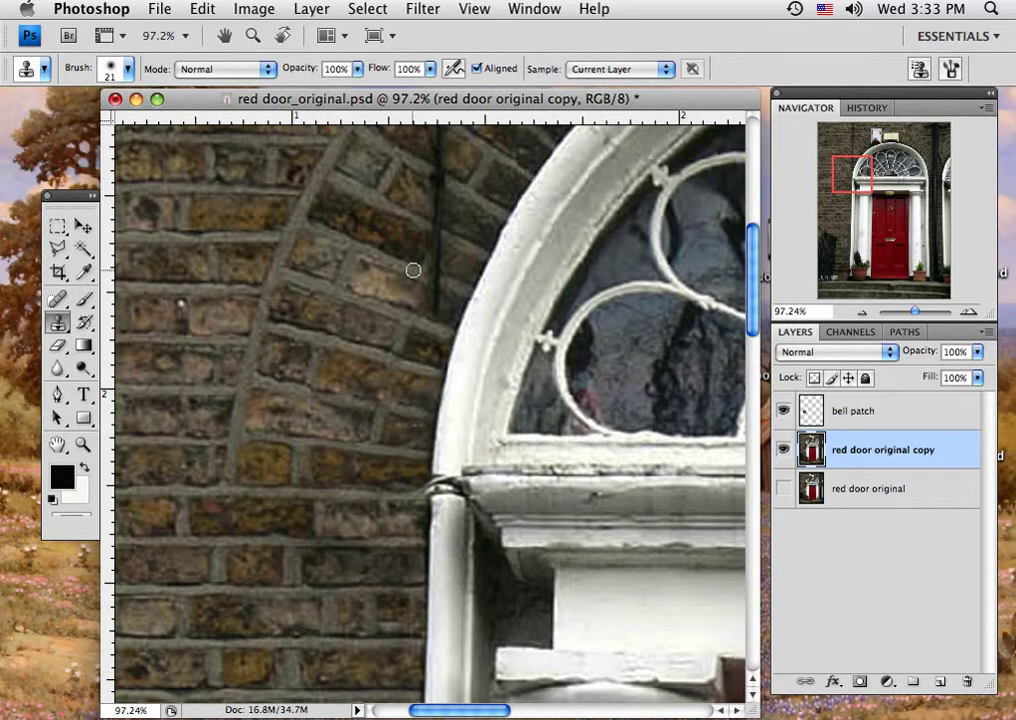
{"action": "mouse_move", "coordinate": [422, 272]}
{"action": "left_mouse_down"}
{"action": "mouse_move", "coordinate": [451, 287]}
{"action": "mouse_move", "coordinate": [453, 318]}
{"action": "left_mouse_up"}
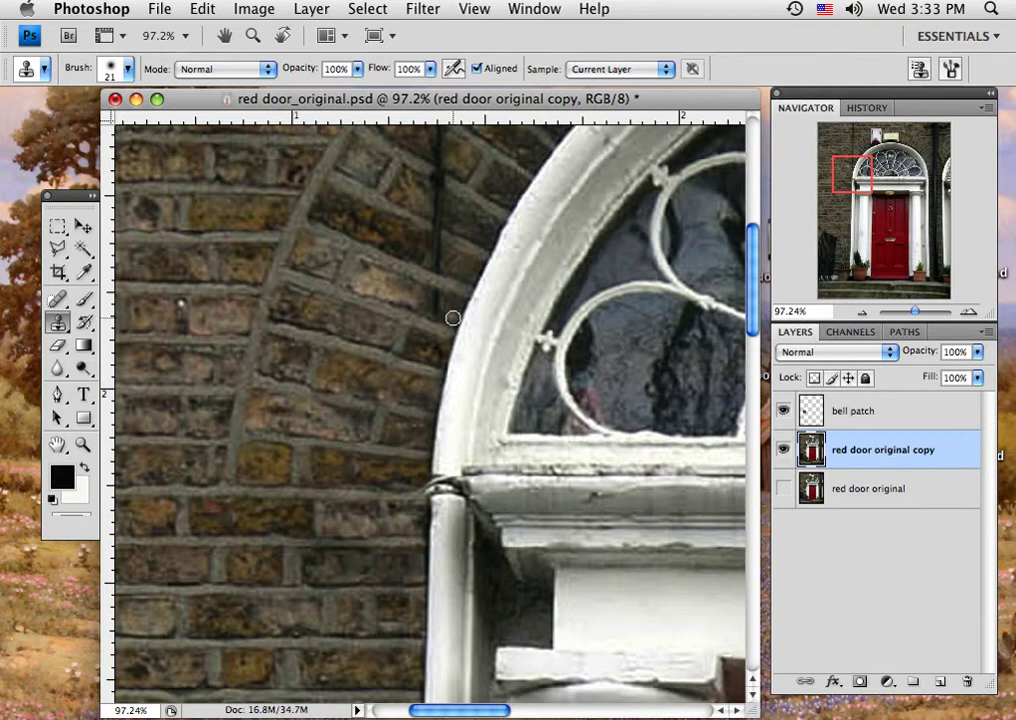
{"action": "left_click", "coordinate": [361, 326], "text": "alt"}
- Clone matching brick and slanted mortar lines over the wire through the middle courses of the brick arch
{"action": "mouse_move", "coordinate": [429, 293]}
{"action": "left_mouse_down"}
{"action": "mouse_move", "coordinate": [436, 309]}
{"action": "mouse_move", "coordinate": [406, 290]}
{"action": "mouse_move", "coordinate": [443, 312]}
{"action": "mouse_move", "coordinate": [446, 385]}
{"action": "mouse_move", "coordinate": [411, 358]}
{"action": "mouse_move", "coordinate": [345, 438]}
{"action": "mouse_move", "coordinate": [318, 367]}
{"action": "mouse_move", "coordinate": [336, 345]}
{"action": "mouse_move", "coordinate": [406, 387]}
{"action": "mouse_move", "coordinate": [383, 342]}
{"action": "mouse_move", "coordinate": [373, 361]}
{"action": "left_mouse_up"}
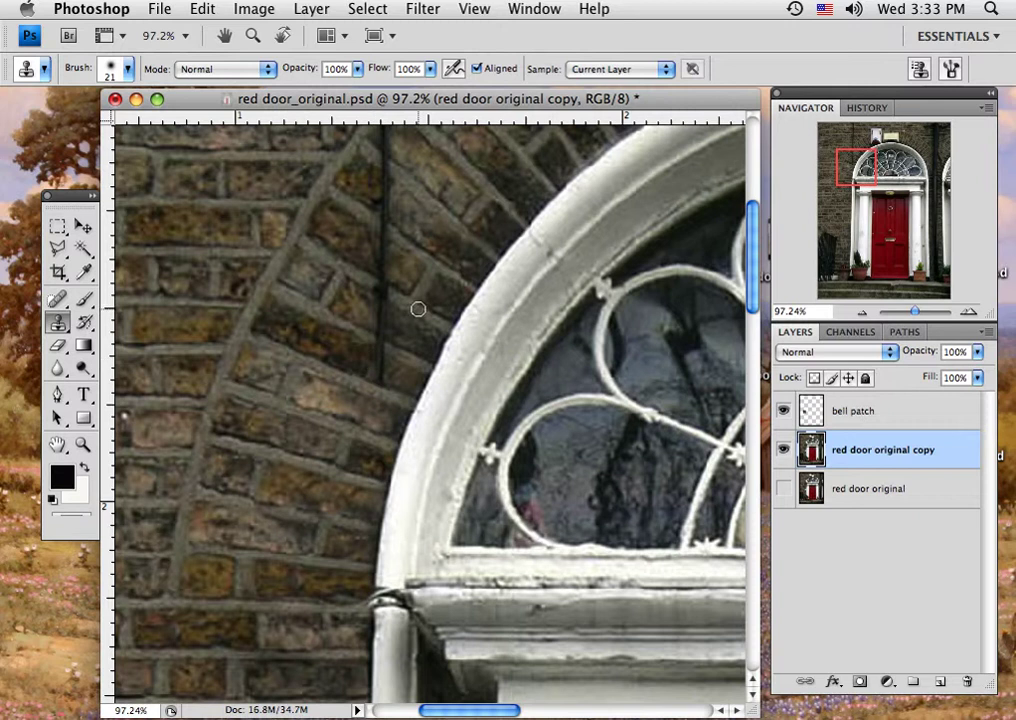
{"action": "mouse_move", "coordinate": [418, 310]}
{"action": "left_mouse_down"}
{"action": "mouse_move", "coordinate": [434, 265]}
{"action": "mouse_move", "coordinate": [386, 351]}
{"action": "left_mouse_up"}
{"action": "mouse_move", "coordinate": [384, 351]}
{"action": "left_mouse_down"}
{"action": "mouse_move", "coordinate": [364, 384]}
{"action": "mouse_move", "coordinate": [381, 350]}
{"action": "mouse_move", "coordinate": [381, 397]}
{"action": "mouse_move", "coordinate": [376, 363]}
{"action": "mouse_move", "coordinate": [328, 313]}
{"action": "mouse_move", "coordinate": [397, 349]}
{"action": "left_mouse_up"}
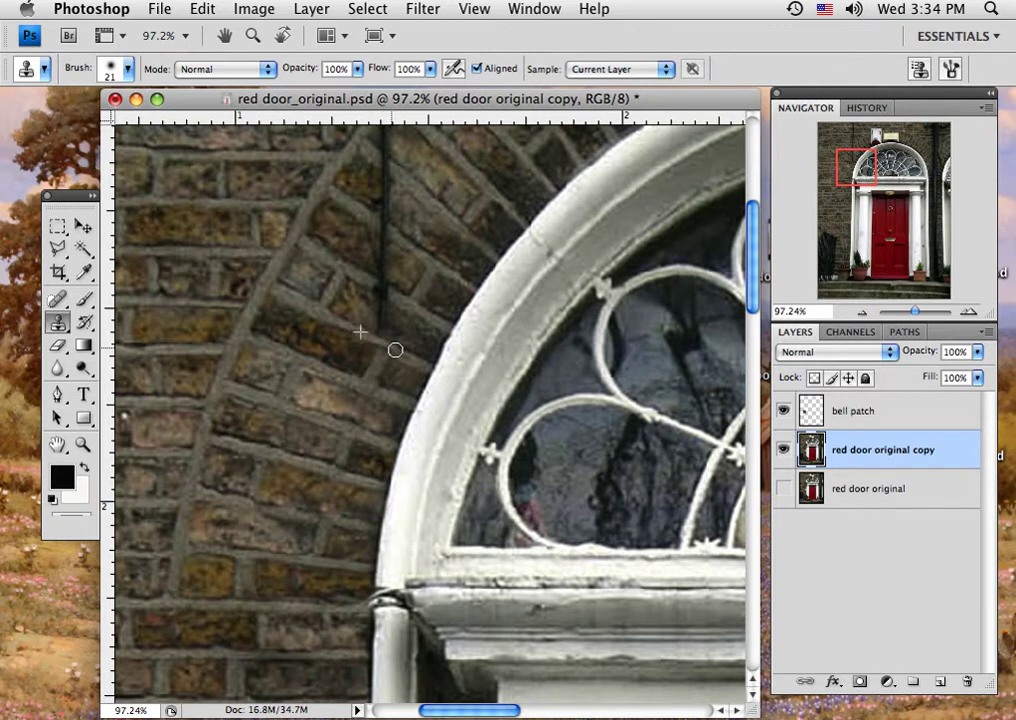
{"action": "left_click", "coordinate": [342, 321], "text": "alt"}
{"action": "mouse_move", "coordinate": [405, 357]}
{"action": "left_mouse_down"}
{"action": "mouse_move", "coordinate": [421, 365]}
{"action": "mouse_move", "coordinate": [374, 318]}
{"action": "mouse_move", "coordinate": [385, 324]}
{"action": "mouse_move", "coordinate": [381, 300]}
{"action": "mouse_move", "coordinate": [365, 299]}
{"action": "mouse_move", "coordinate": [371, 312]}
{"action": "mouse_move", "coordinate": [376, 283]}
{"action": "mouse_move", "coordinate": [390, 291]}
{"action": "left_mouse_up"}
{"action": "left_click", "coordinate": [349, 267], "text": "alt"}
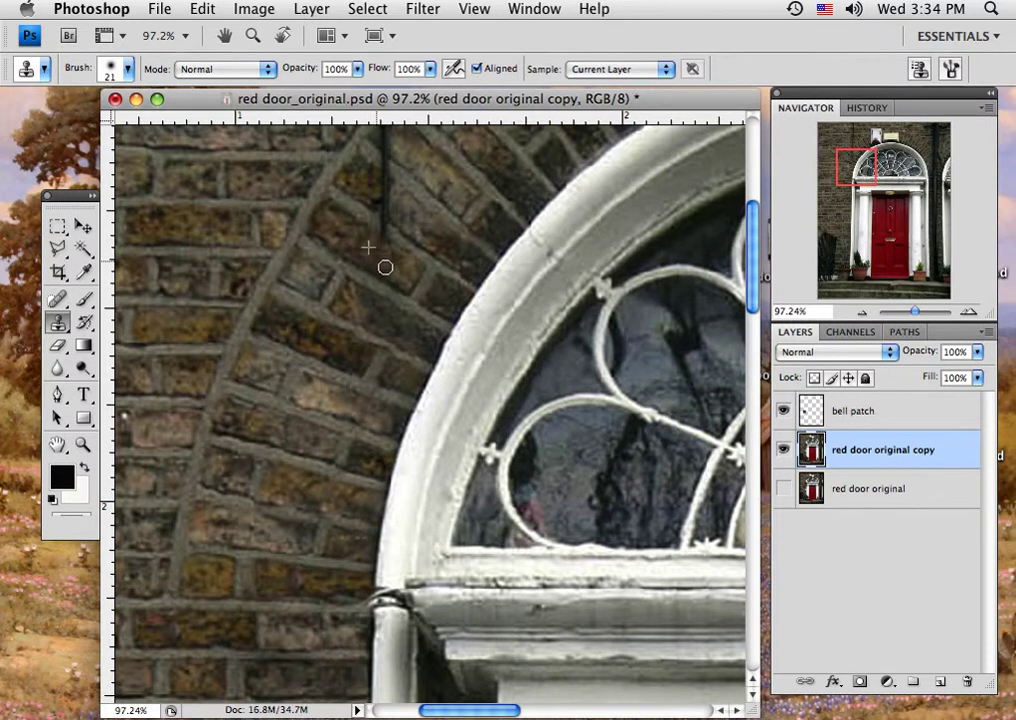
{"action": "left_click", "coordinate": [363, 247], "text": "alt"}
{"action": "left_click_drag", "start_coordinate": [392, 231], "coordinate": [368, 214]}
- Clone over the wire where it crosses the upper radiating bricks and the arch's outer mortar edge
{"action": "key", "text": "space"}
{"action": "left_click_drag", "start_coordinate": [426, 254], "coordinate": [426, 397]}
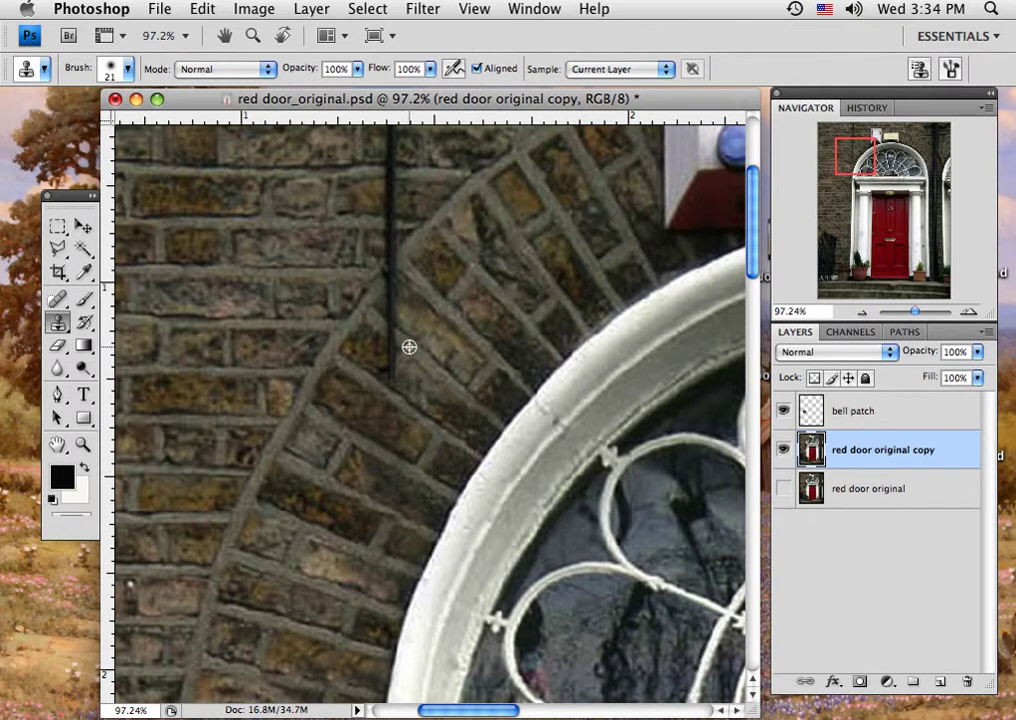
{"action": "mouse_move", "coordinate": [407, 350]}
{"action": "left_mouse_down"}
{"action": "mouse_move", "coordinate": [388, 347]}
{"action": "mouse_move", "coordinate": [384, 355]}
{"action": "mouse_move", "coordinate": [395, 322]}
{"action": "mouse_move", "coordinate": [393, 288]}
{"action": "left_mouse_up"}
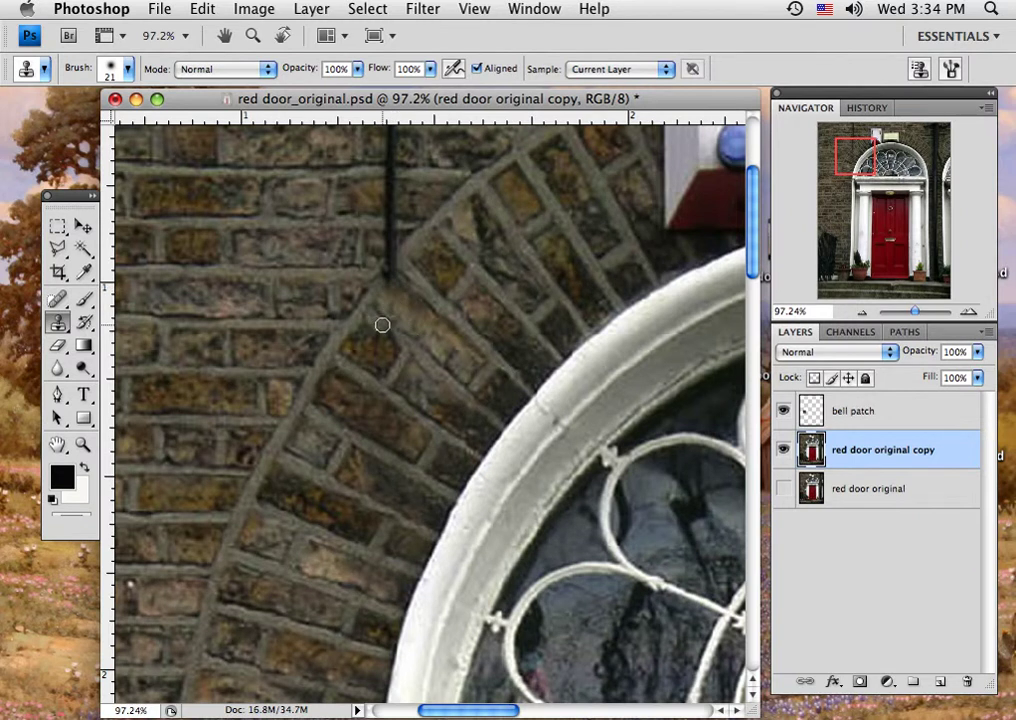
{"action": "left_click", "coordinate": [426, 291], "text": "alt"}
{"action": "mouse_move", "coordinate": [413, 272]}
{"action": "left_mouse_down"}
{"action": "mouse_move", "coordinate": [399, 260]}
{"action": "mouse_move", "coordinate": [390, 272]}
{"action": "mouse_move", "coordinate": [407, 244]}
{"action": "left_mouse_up"}
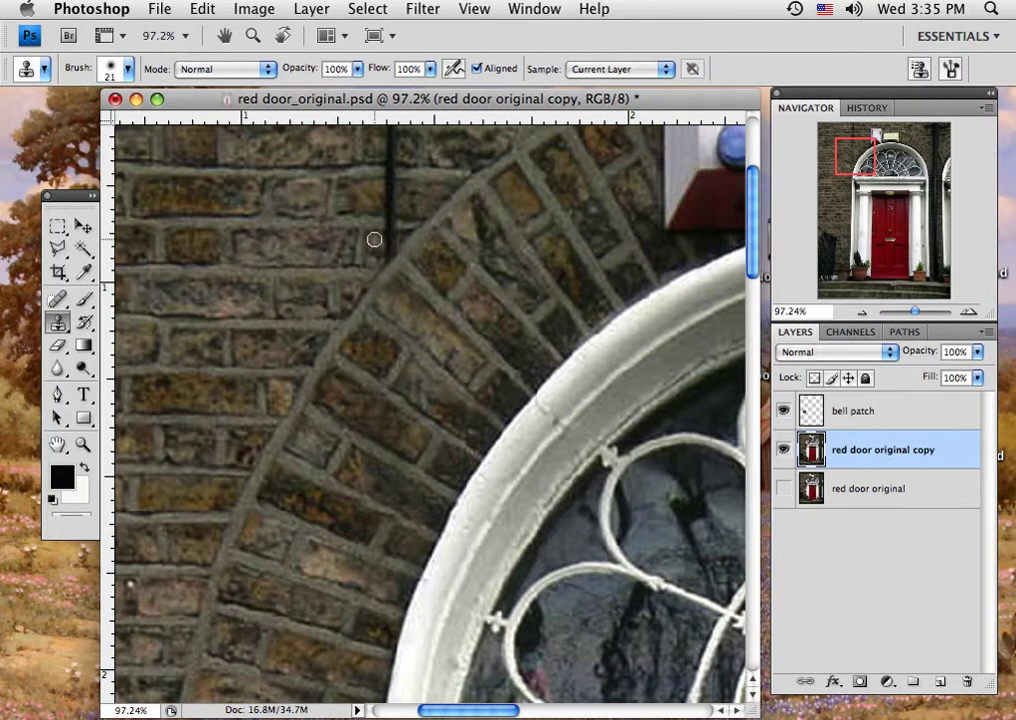
- Clone brick and mortar over the wire in the horizontal courses directly outside the arch's outer edge
{"action": "mouse_move", "coordinate": [372, 236]}
{"action": "left_mouse_down"}
{"action": "mouse_move", "coordinate": [394, 238]}
{"action": "mouse_move", "coordinate": [374, 256]}
{"action": "mouse_move", "coordinate": [374, 243]}
{"action": "mouse_move", "coordinate": [391, 241]}
{"action": "left_mouse_up"}
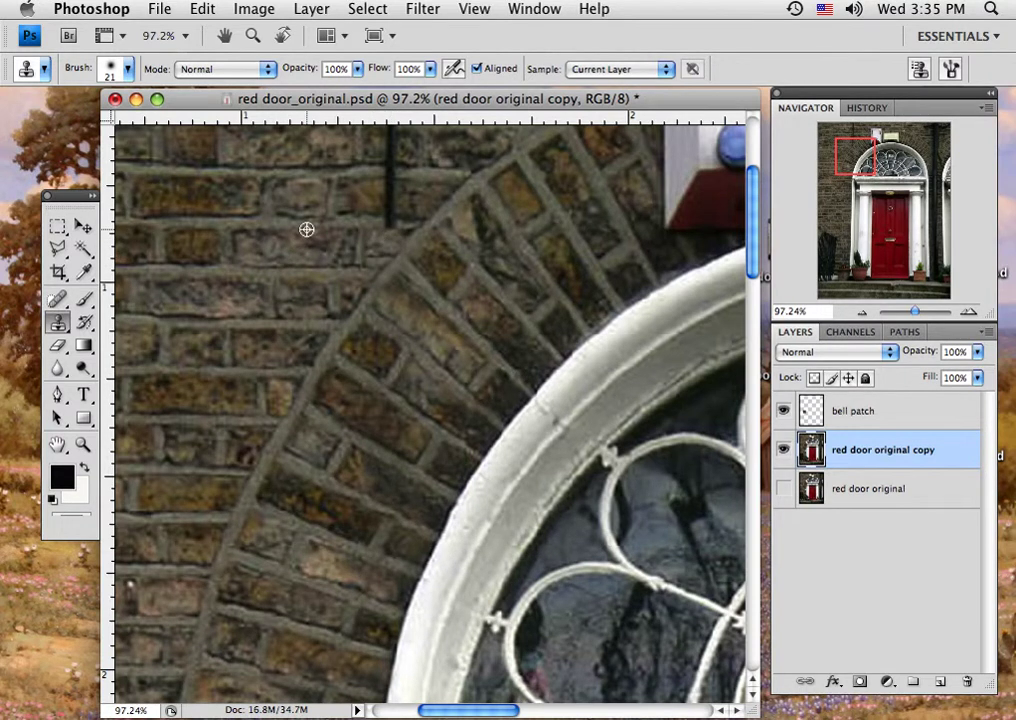
{"action": "left_click", "coordinate": [414, 229]}
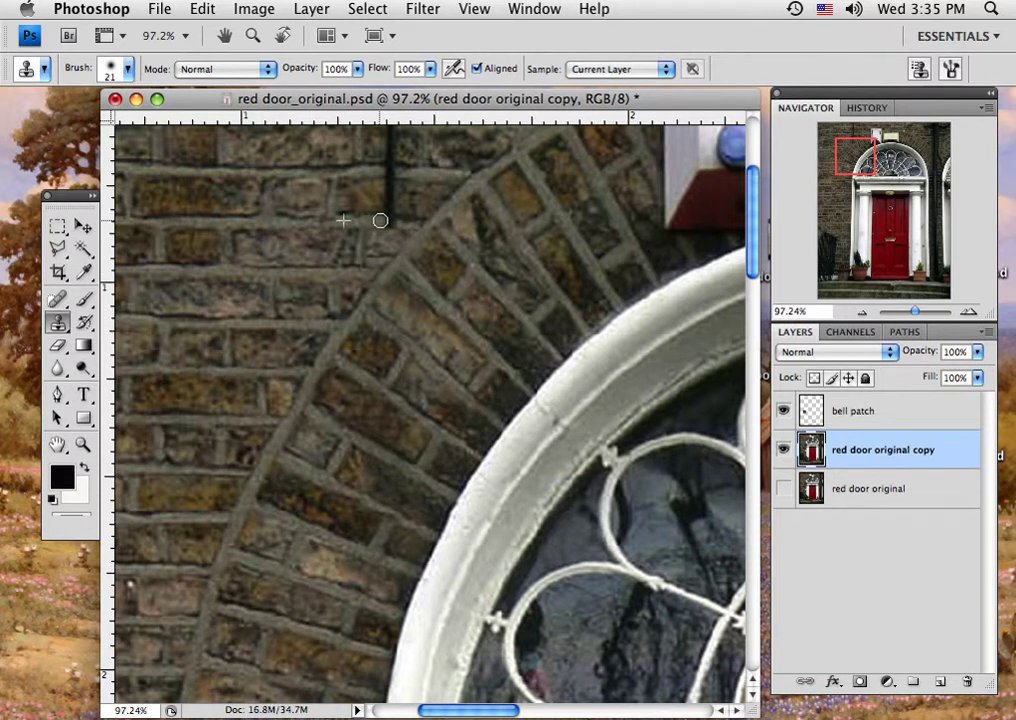
{"action": "mouse_move", "coordinate": [380, 220]}
{"action": "left_mouse_down"}
{"action": "mouse_move", "coordinate": [406, 243]}
{"action": "mouse_move", "coordinate": [397, 312]}
{"action": "left_mouse_up"}
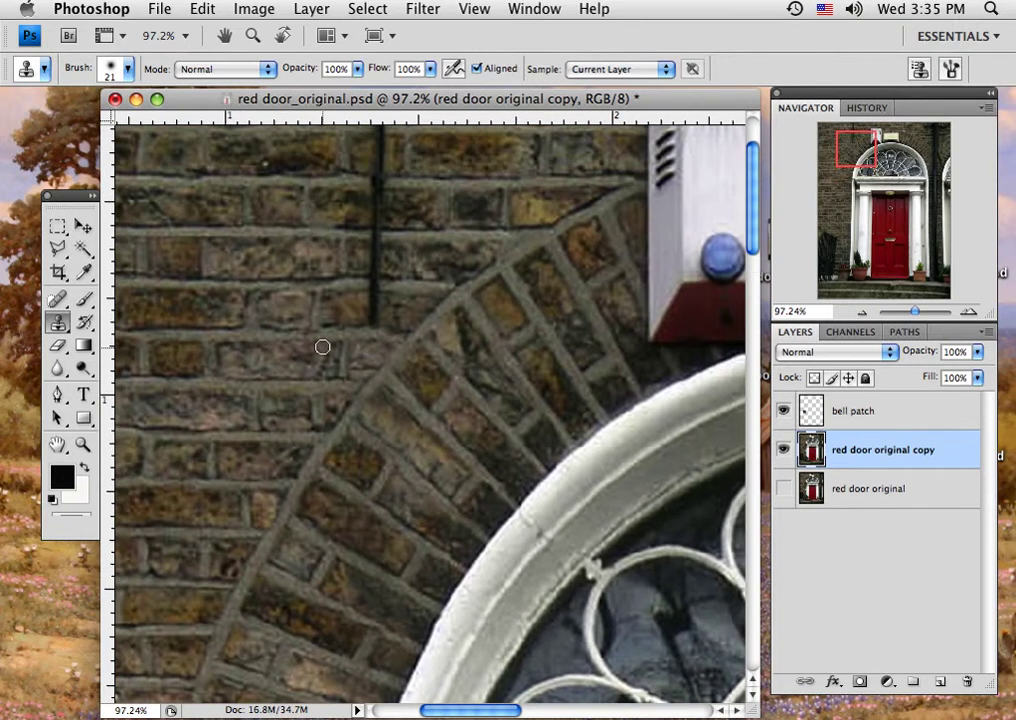
{"action": "left_click", "coordinate": [163, 336], "text": "alt"}
{"action": "mouse_move", "coordinate": [329, 297]}
{"action": "left_mouse_down"}
{"action": "mouse_move", "coordinate": [399, 299]}
{"action": "mouse_move", "coordinate": [336, 304]}
{"action": "mouse_move", "coordinate": [329, 315]}
{"action": "mouse_move", "coordinate": [394, 321]}
{"action": "mouse_move", "coordinate": [418, 293]}
{"action": "left_mouse_up"}
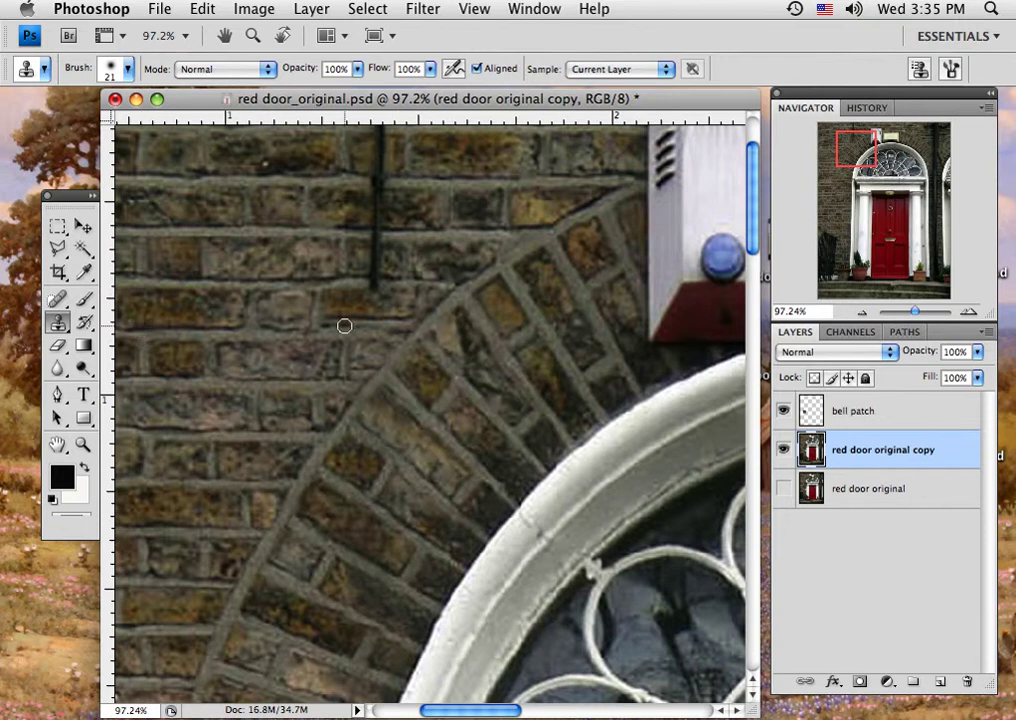
{"action": "mouse_move", "coordinate": [323, 326]}
{"action": "left_mouse_down"}
{"action": "mouse_move", "coordinate": [392, 329]}
{"action": "mouse_move", "coordinate": [406, 318]}
{"action": "mouse_move", "coordinate": [332, 313]}
{"action": "left_mouse_up"}
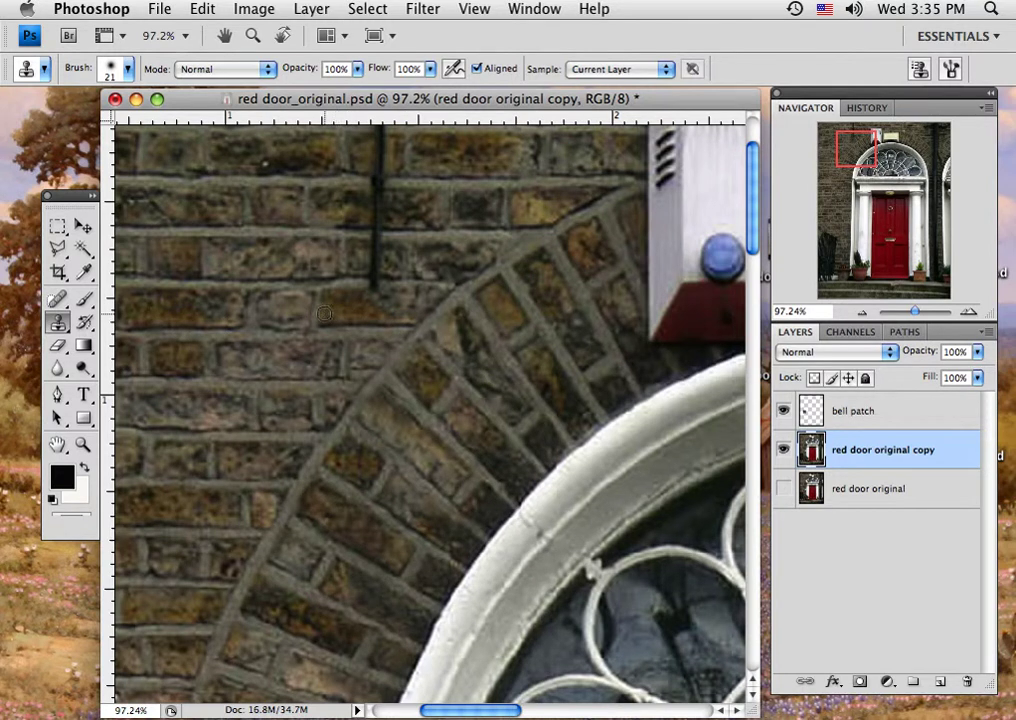
- Continue cloning brick and mortar over the wire in the horizontal courses level with the alarm box's lower half
{"action": "left_click_drag", "start_coordinate": [415, 381], "coordinate": [425, 503]}
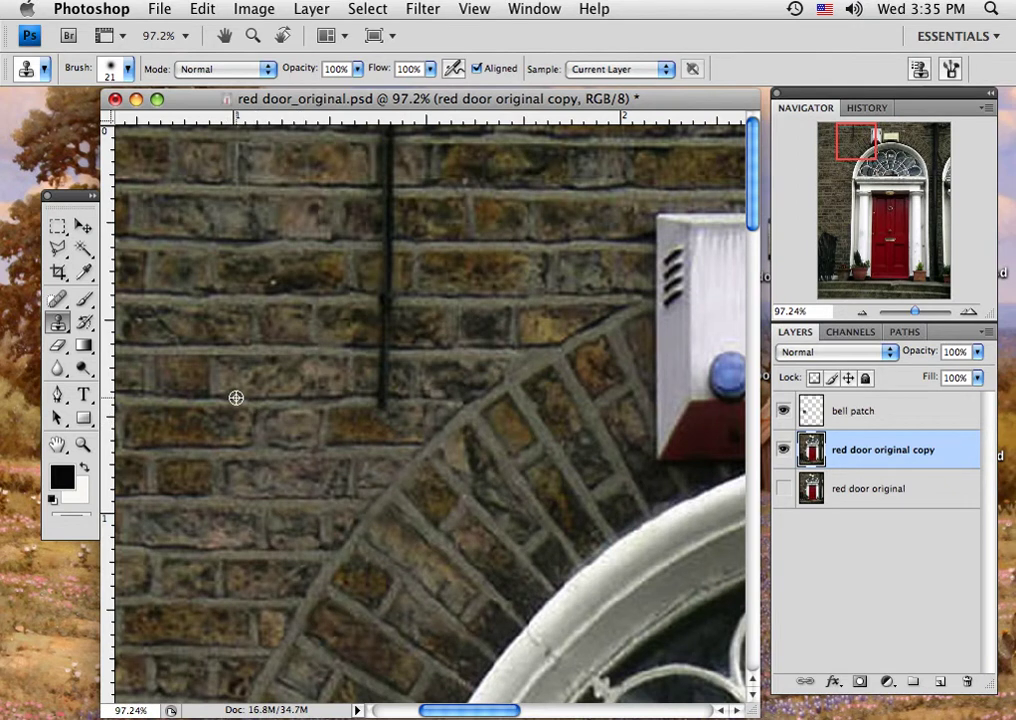
{"action": "mouse_move", "coordinate": [358, 395]}
{"action": "left_mouse_down"}
{"action": "mouse_move", "coordinate": [411, 397]}
{"action": "mouse_move", "coordinate": [382, 407]}
{"action": "mouse_move", "coordinate": [415, 399]}
{"action": "mouse_move", "coordinate": [270, 380]}
{"action": "mouse_move", "coordinate": [385, 389]}
{"action": "mouse_move", "coordinate": [388, 400]}
{"action": "mouse_move", "coordinate": [418, 399]}
{"action": "mouse_move", "coordinate": [450, 378]}
{"action": "mouse_move", "coordinate": [355, 402]}
{"action": "mouse_move", "coordinate": [190, 372]}
{"action": "mouse_move", "coordinate": [374, 380]}
{"action": "mouse_move", "coordinate": [282, 383]}
{"action": "mouse_move", "coordinate": [172, 365]}
{"action": "mouse_move", "coordinate": [240, 351]}
{"action": "left_mouse_up"}
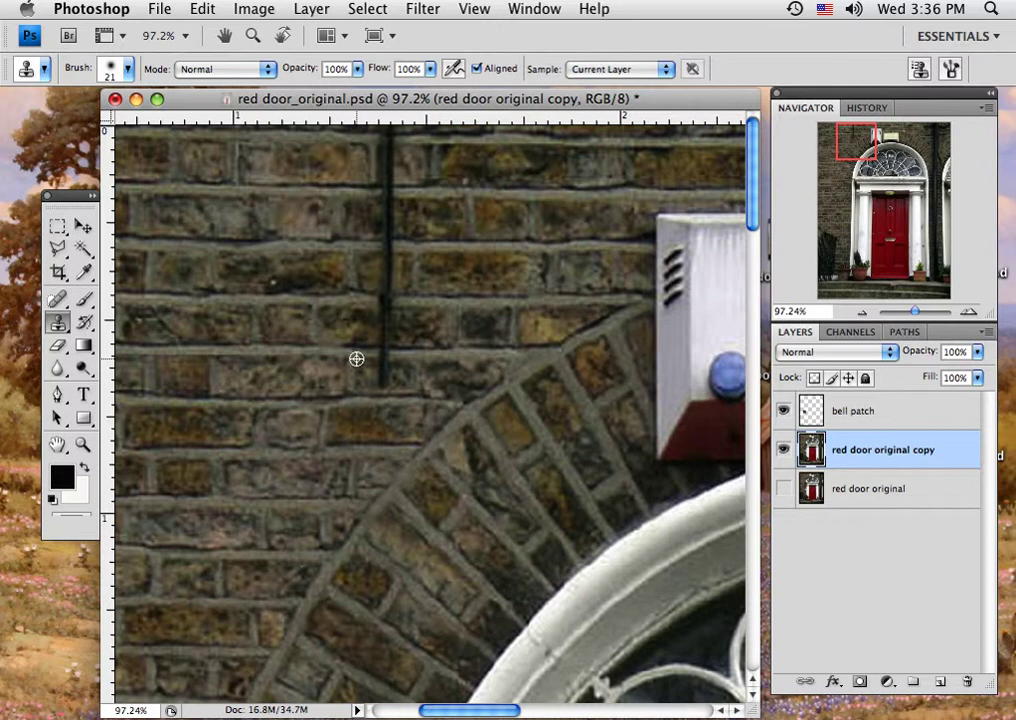
{"action": "mouse_move", "coordinate": [364, 363]}
{"action": "left_mouse_down"}
{"action": "mouse_move", "coordinate": [413, 365]}
{"action": "mouse_move", "coordinate": [410, 384]}
{"action": "mouse_move", "coordinate": [365, 384]}
{"action": "left_mouse_up"}
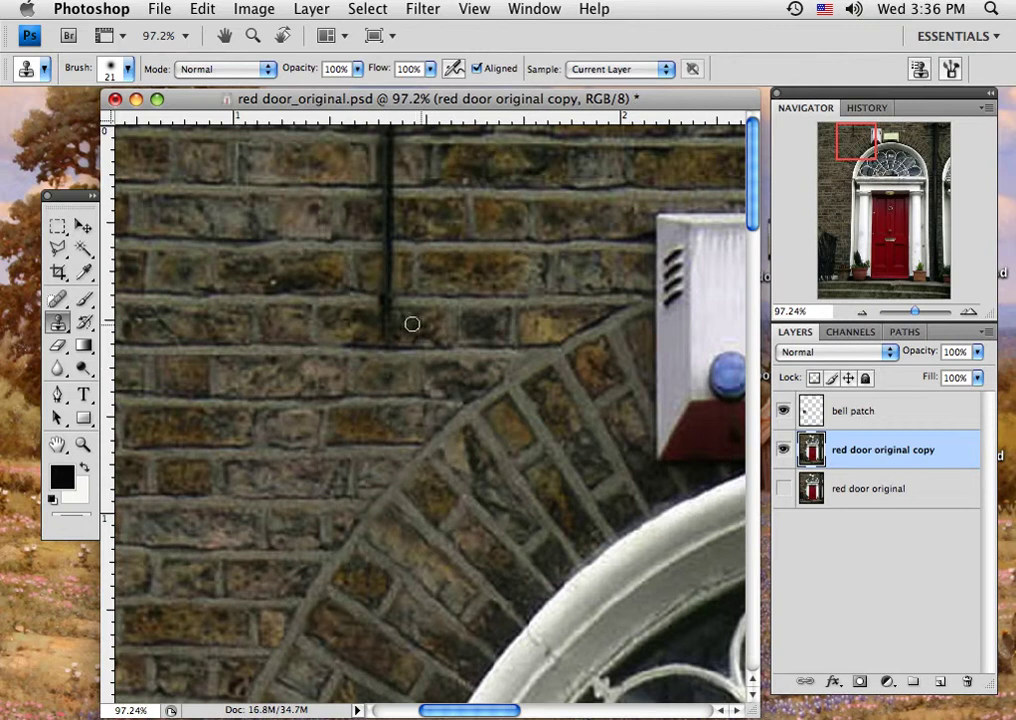
{"action": "left_click", "coordinate": [428, 322], "text": "alt"}
{"action": "left_click", "coordinate": [397, 333]}
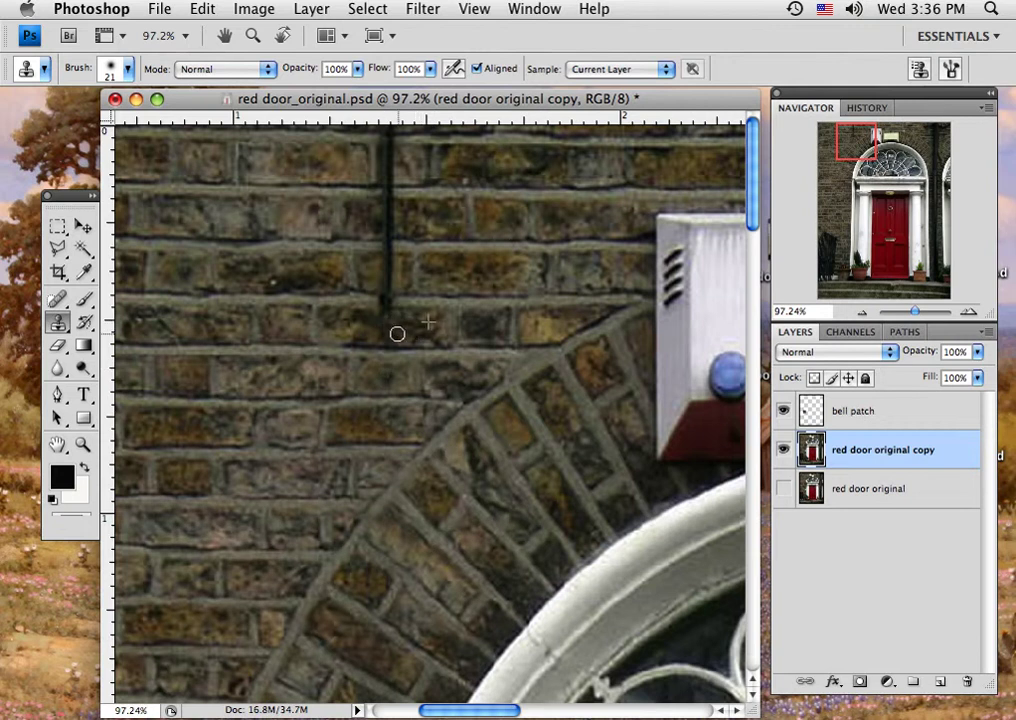
{"action": "left_click", "coordinate": [392, 327]}
- Clone brick and mortar over the remaining wire up to the photo's upper edge
{"action": "mouse_move", "coordinate": [400, 294]}
{"action": "left_mouse_down"}
{"action": "mouse_move", "coordinate": [374, 295]}
{"action": "mouse_move", "coordinate": [392, 298]}
{"action": "mouse_move", "coordinate": [384, 264]}
{"action": "left_mouse_up"}
{"action": "left_click", "coordinate": [466, 263], "text": "alt"}
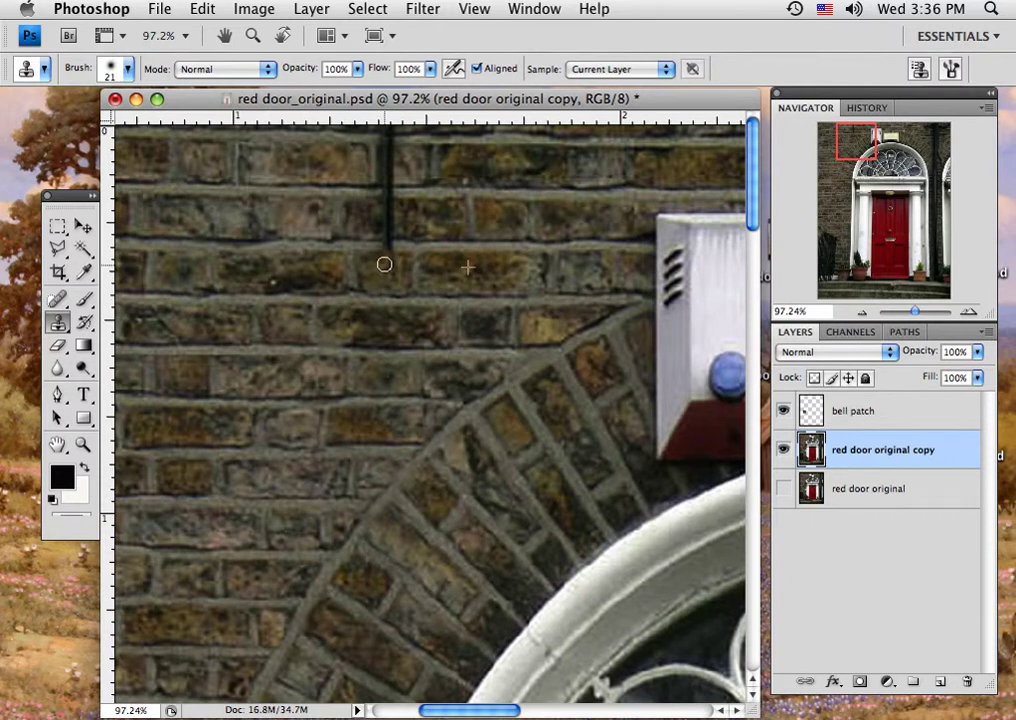
{"action": "left_click", "coordinate": [448, 239], "text": "alt"}
{"action": "mouse_move", "coordinate": [400, 241]}
{"action": "left_mouse_down"}
{"action": "mouse_move", "coordinate": [363, 236]}
{"action": "mouse_move", "coordinate": [392, 227]}
{"action": "mouse_move", "coordinate": [372, 215]}
{"action": "mouse_move", "coordinate": [410, 220]}
{"action": "mouse_move", "coordinate": [398, 204]}
{"action": "mouse_move", "coordinate": [376, 202]}
{"action": "mouse_move", "coordinate": [397, 204]}
{"action": "mouse_move", "coordinate": [433, 296]}
{"action": "left_mouse_up"}
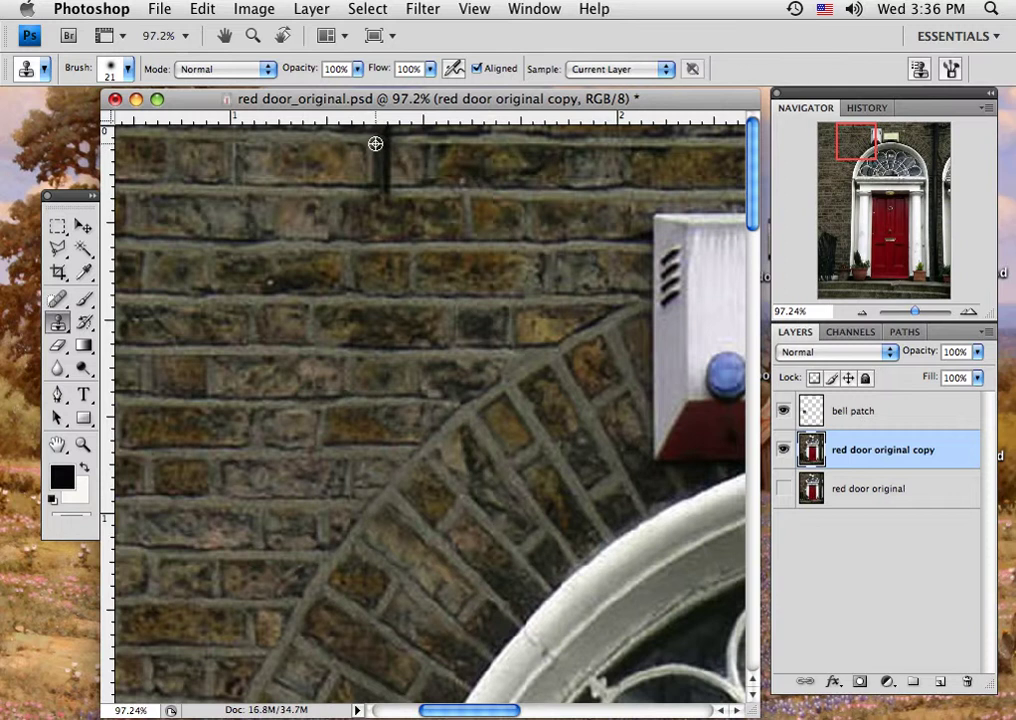
{"action": "mouse_move", "coordinate": [378, 145]}
{"action": "left_mouse_down"}
{"action": "mouse_move", "coordinate": [418, 148]}
{"action": "mouse_move", "coordinate": [414, 174]}
{"action": "mouse_move", "coordinate": [382, 177]}
{"action": "mouse_move", "coordinate": [383, 150]}
{"action": "mouse_move", "coordinate": [385, 185]}
{"action": "mouse_move", "coordinate": [374, 186]}
{"action": "mouse_move", "coordinate": [414, 186]}
{"action": "mouse_move", "coordinate": [378, 184]}
{"action": "left_mouse_up"}
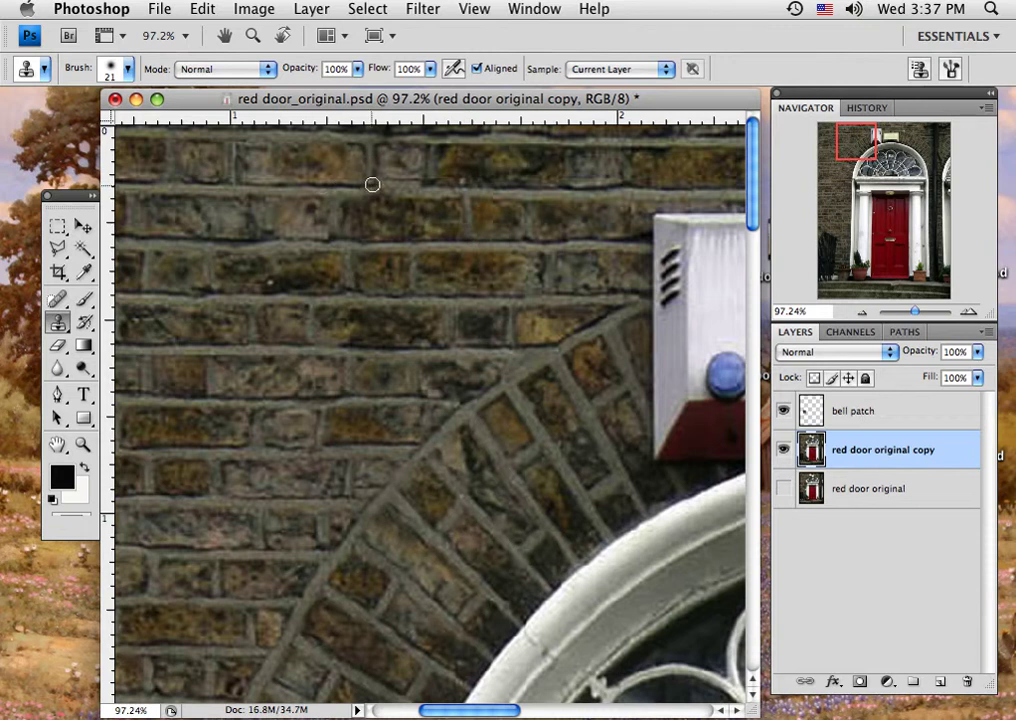
{"action": "mouse_move", "coordinate": [381, 187]}
{"action": "left_mouse_down"}
{"action": "mouse_move", "coordinate": [408, 184]}
{"action": "mouse_move", "coordinate": [398, 181]}
{"action": "left_mouse_up"}
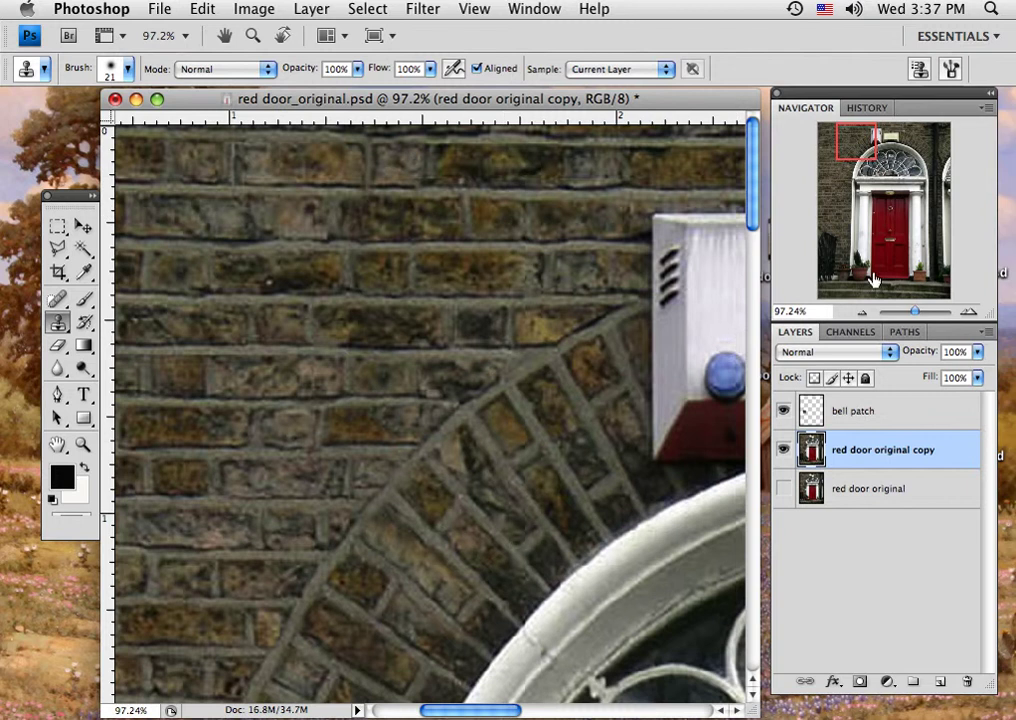
- Add a new layer above the bell patch layer and name it "arch patch"
{"action": "left_click_drag", "start_coordinate": [916, 316], "coordinate": [906, 318]}
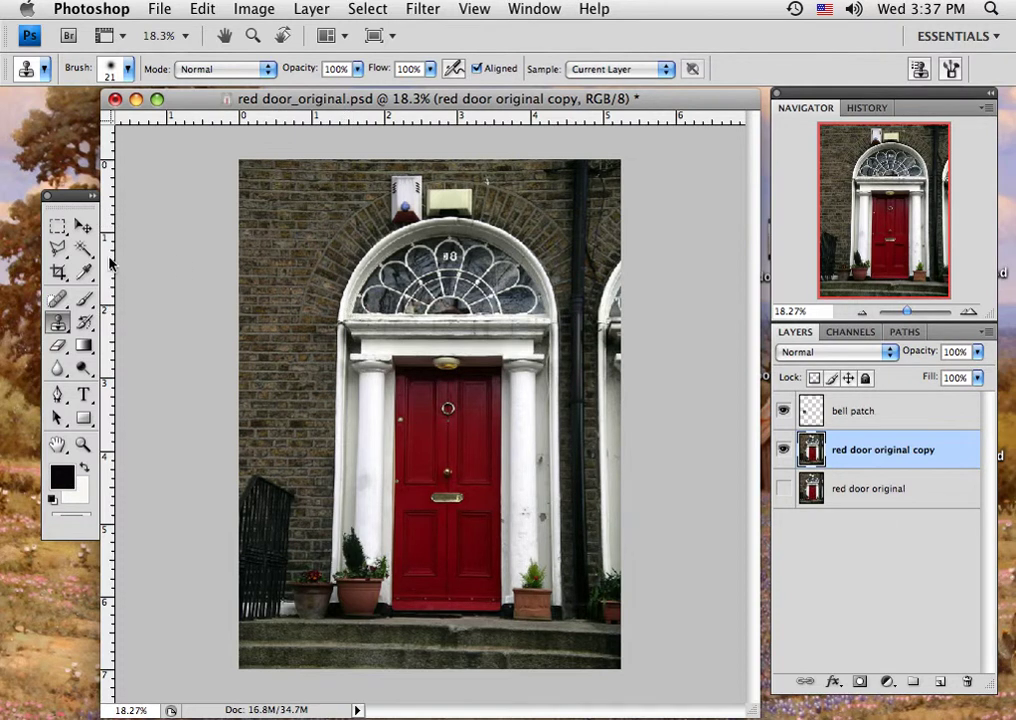
{"action": "left_click", "coordinate": [83, 226]}
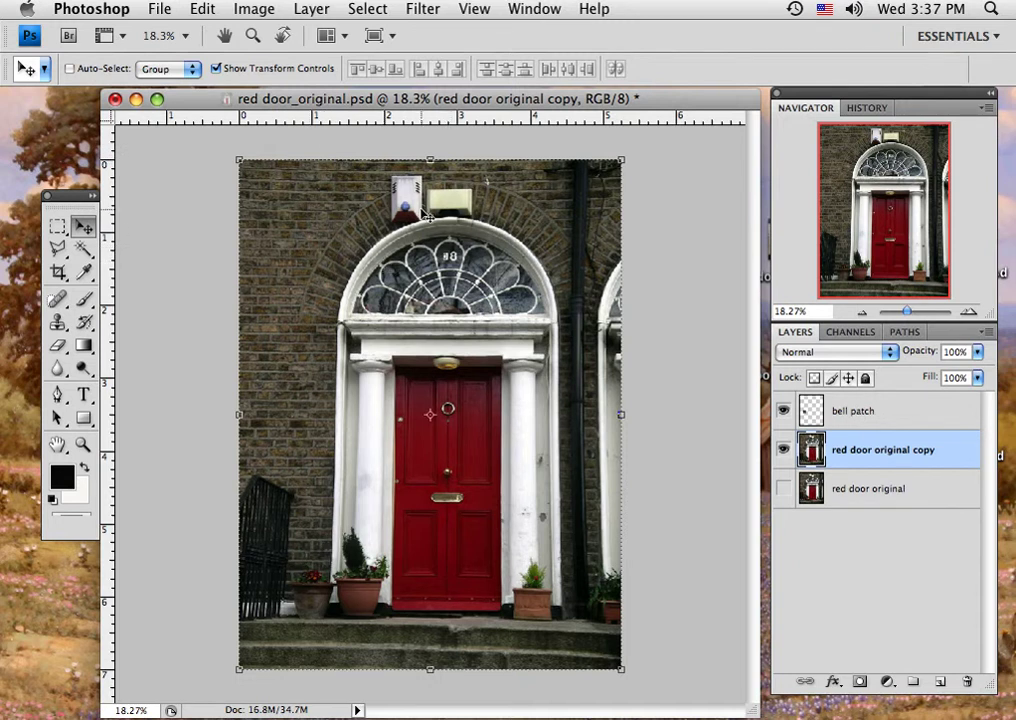
{"action": "left_click", "coordinate": [917, 421]}
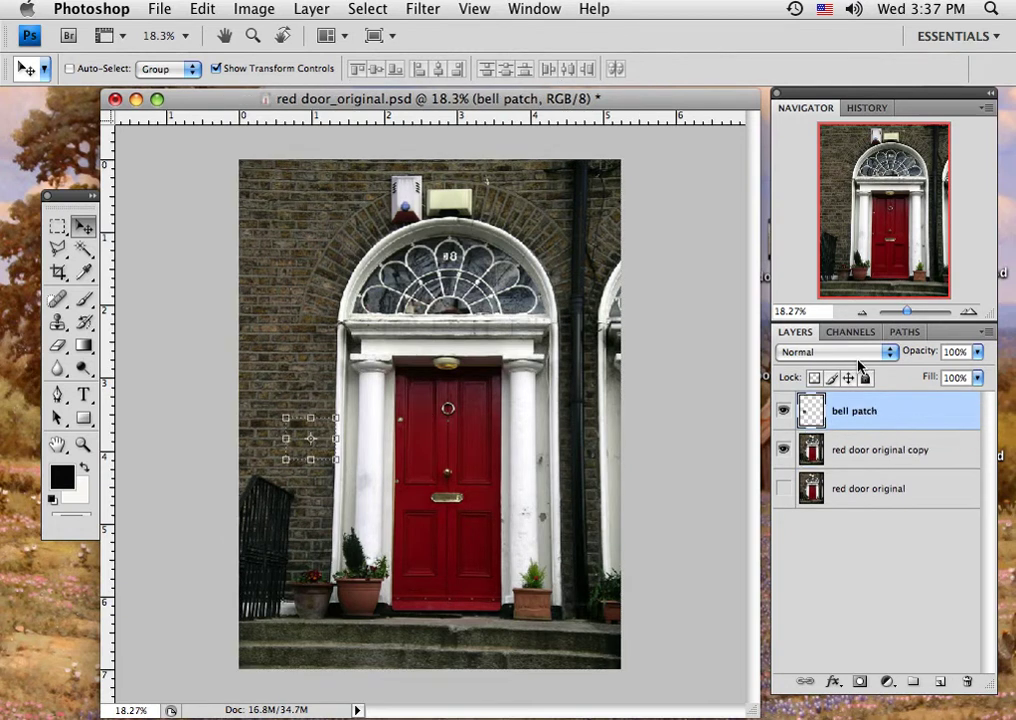
{"action": "left_click", "coordinate": [940, 683]}
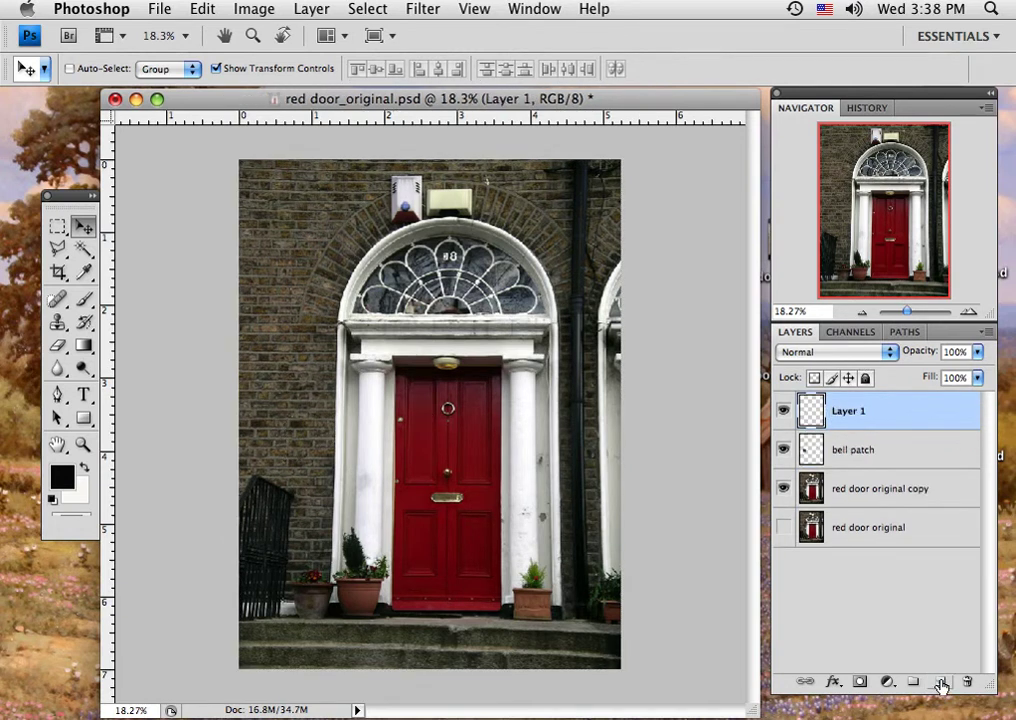
{"action": "double_click", "coordinate": [843, 413]}
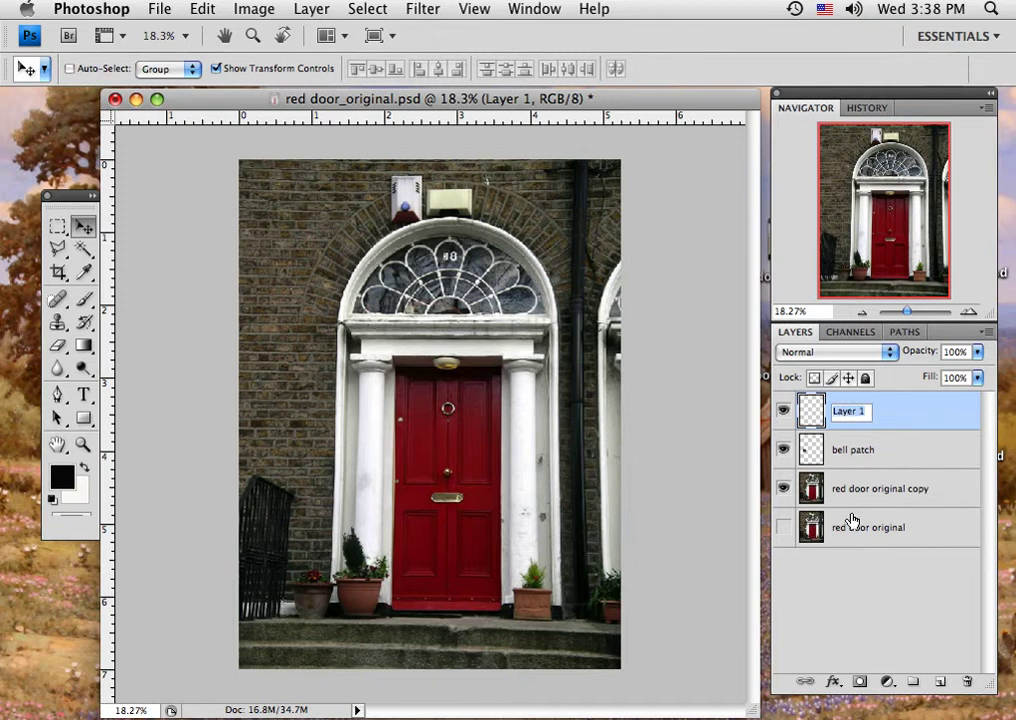
{"action": "type", "text": "bol"}
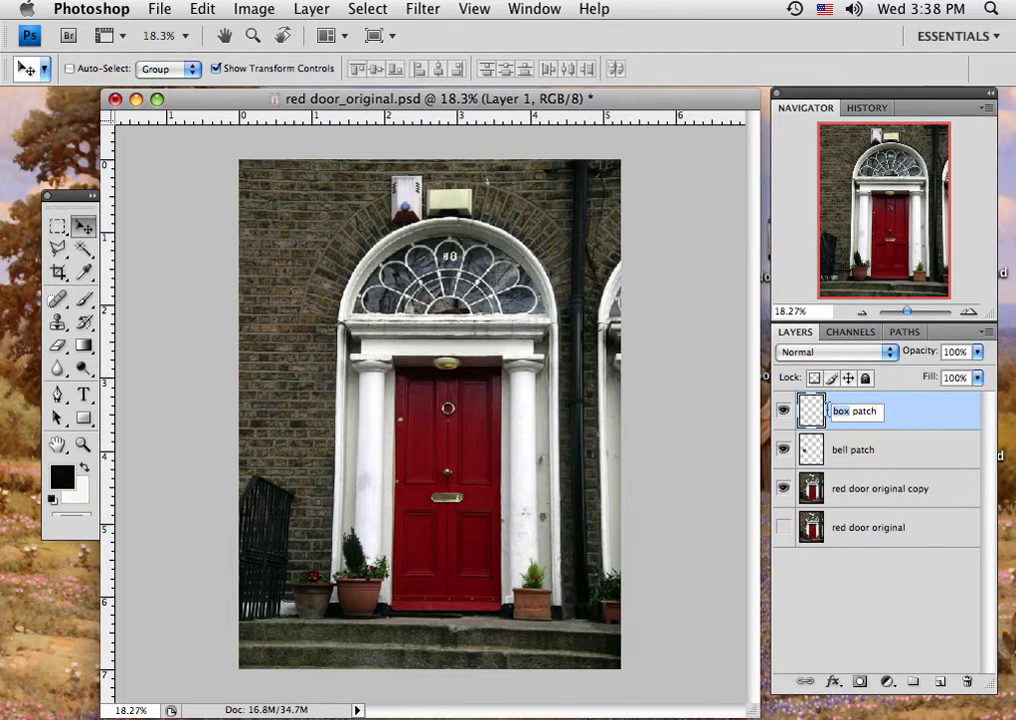
{"action": "type", "text": "al"}
{"action": "key", "text": "Return"}
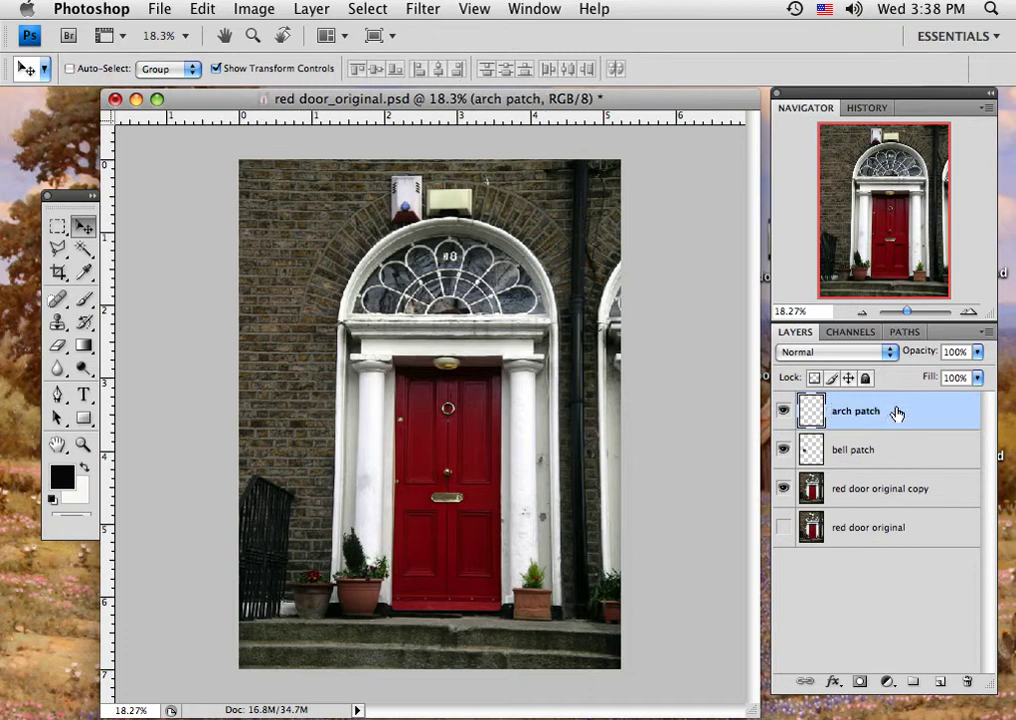
- On the red door original copy layer, clone brick over the white mark just above the arch, beside the beige box
{"action": "left_click", "coordinate": [862, 495]}
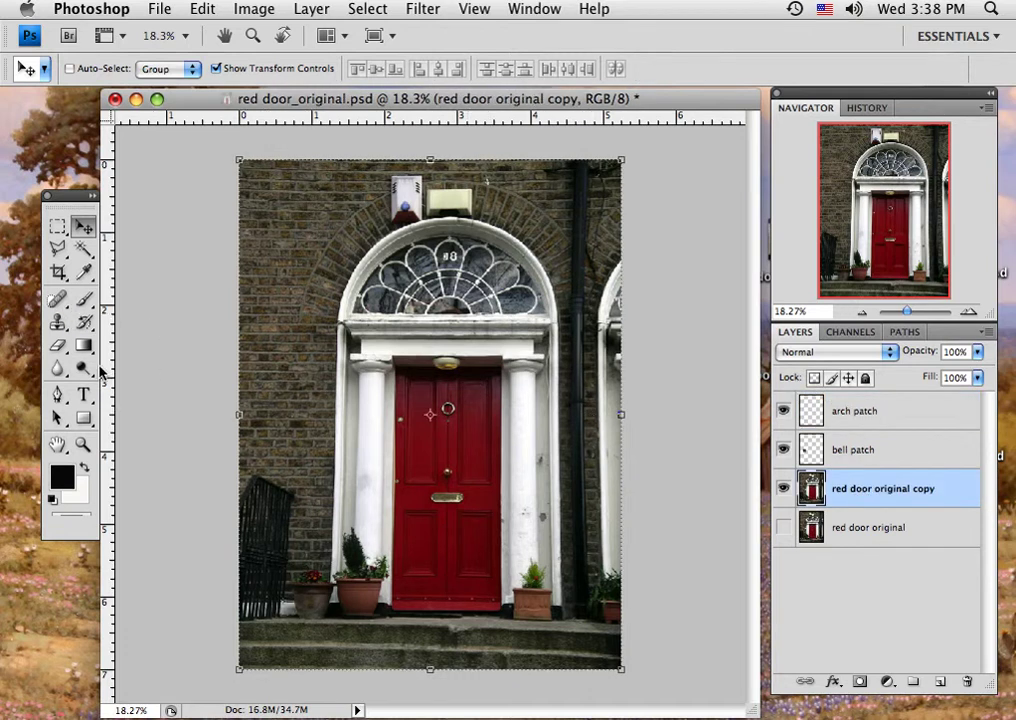
{"action": "left_click", "coordinate": [82, 445]}
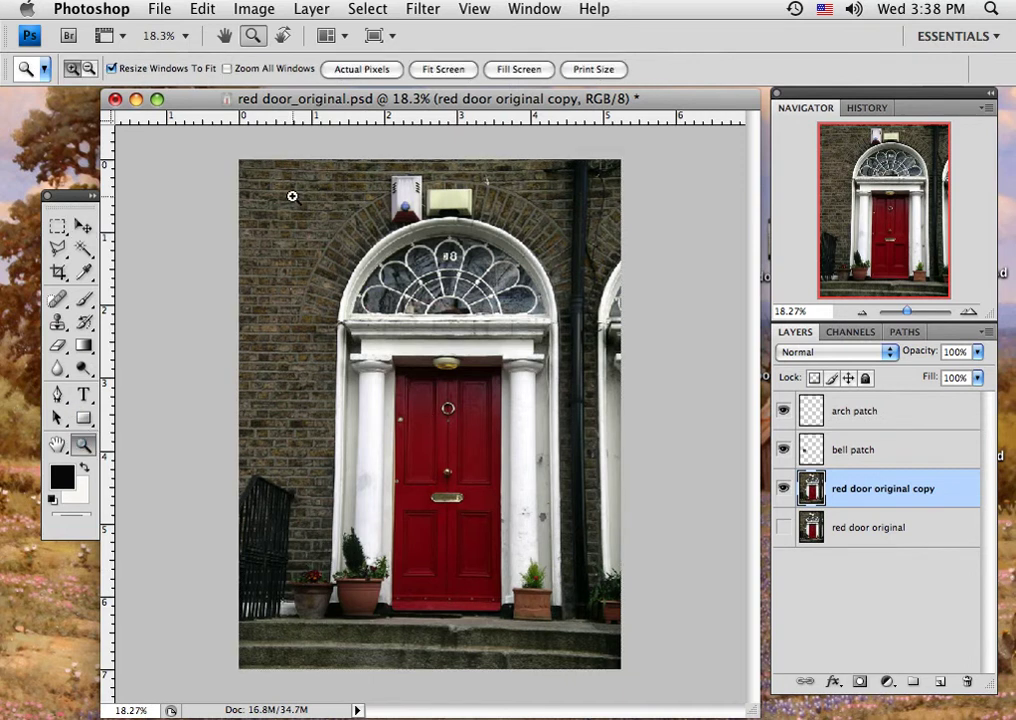
{"action": "left_click_drag", "start_coordinate": [364, 159], "coordinate": [451, 265]}
{"action": "left_click_drag", "start_coordinate": [572, 316], "coordinate": [572, 316]}
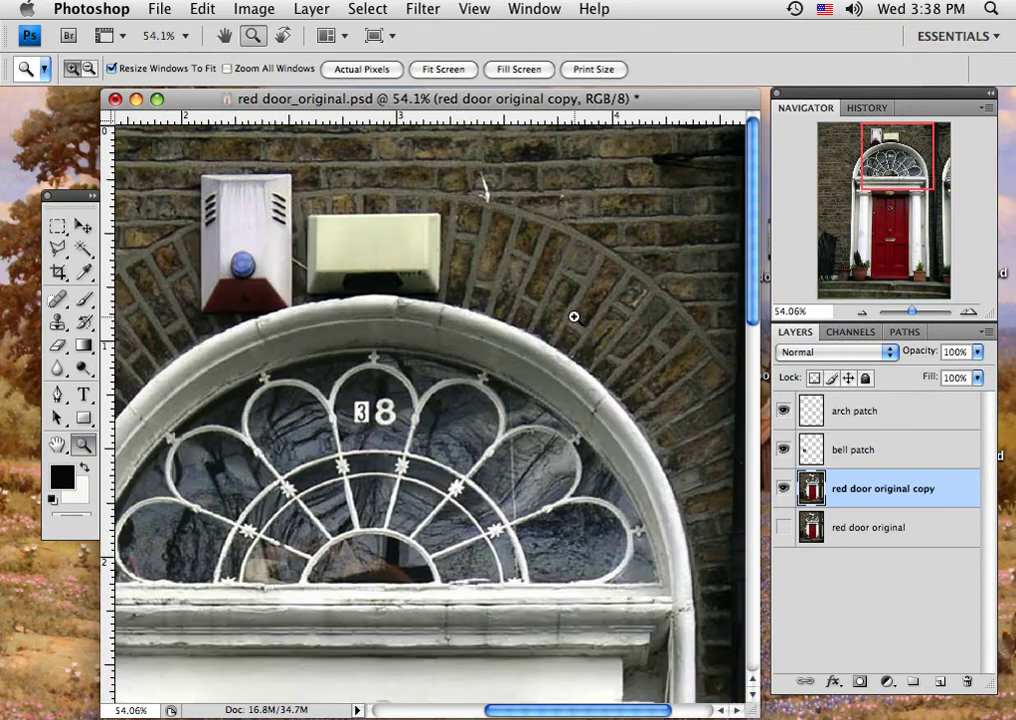
{"action": "left_click", "coordinate": [57, 322]}
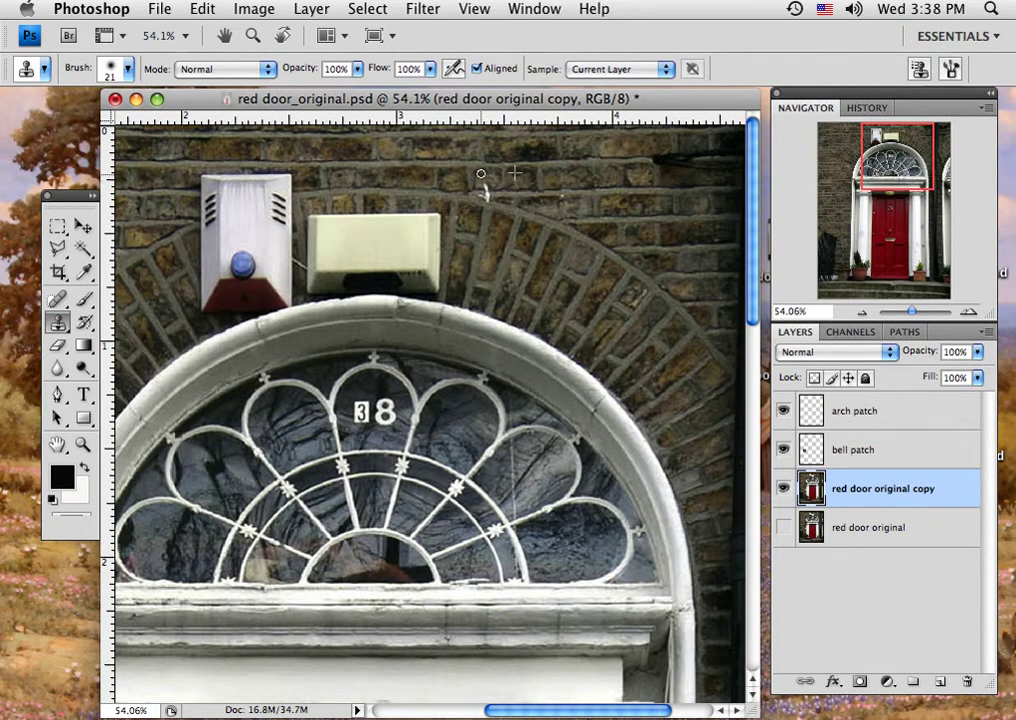
{"action": "left_click", "coordinate": [482, 186]}
{"action": "left_click", "coordinate": [485, 193]}
- Outline the arch's radial bricks from the beige box's edge to the drainpipe with the Polygonal Lasso, using a 1 px feather
{"action": "left_click_drag", "start_coordinate": [517, 465], "coordinate": [417, 460]}
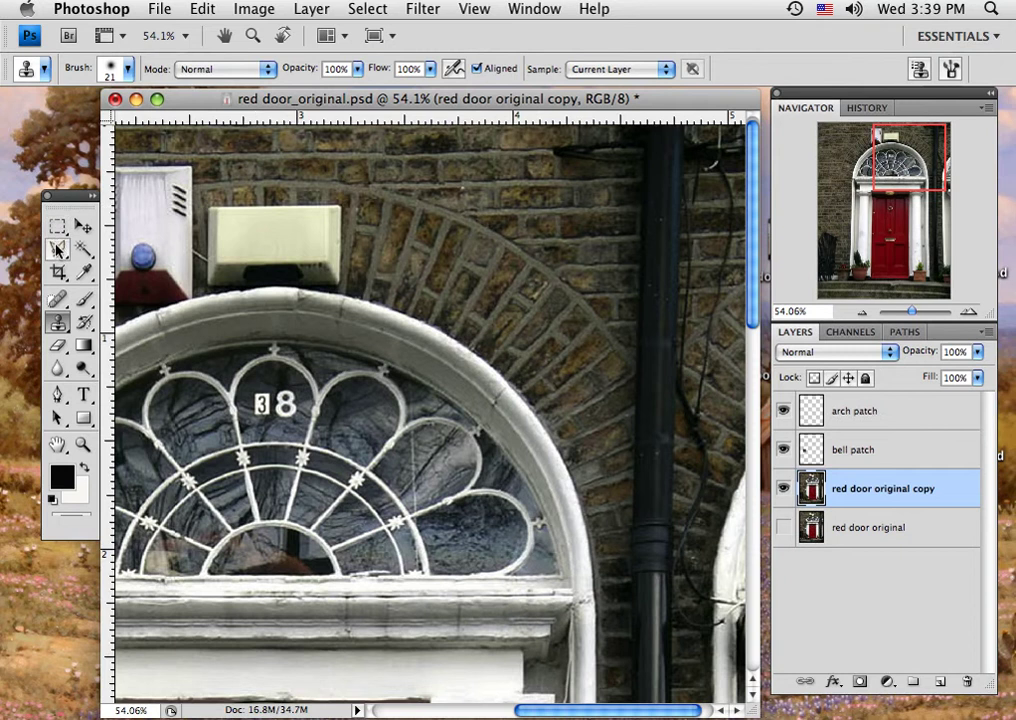
{"action": "key", "text": "l"}
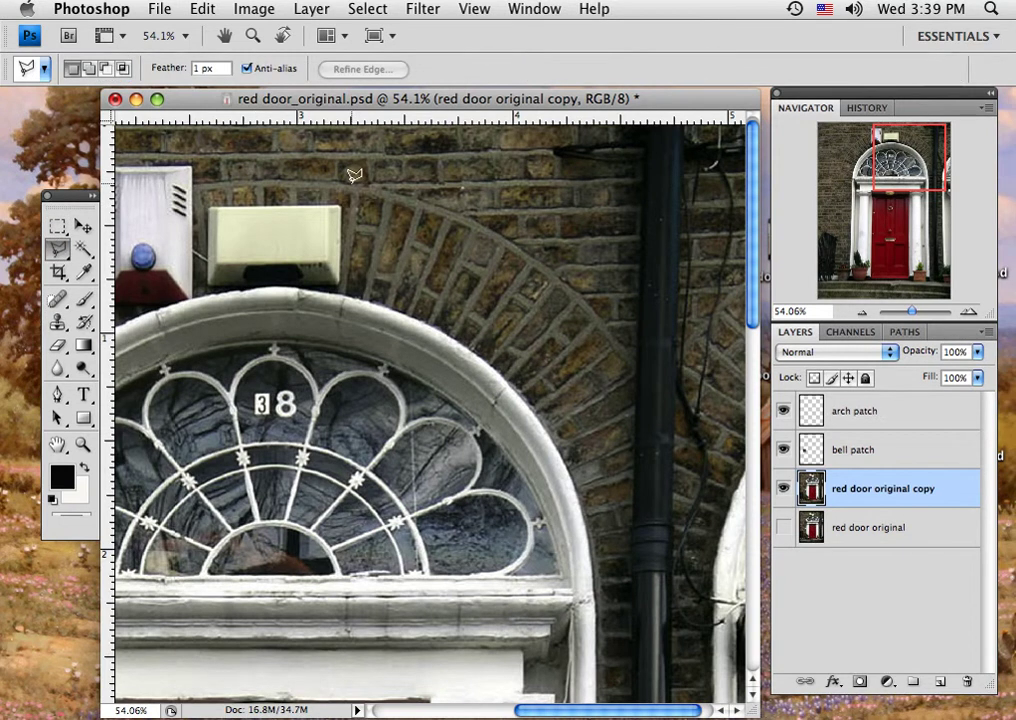
{"action": "left_click", "coordinate": [350, 185]}
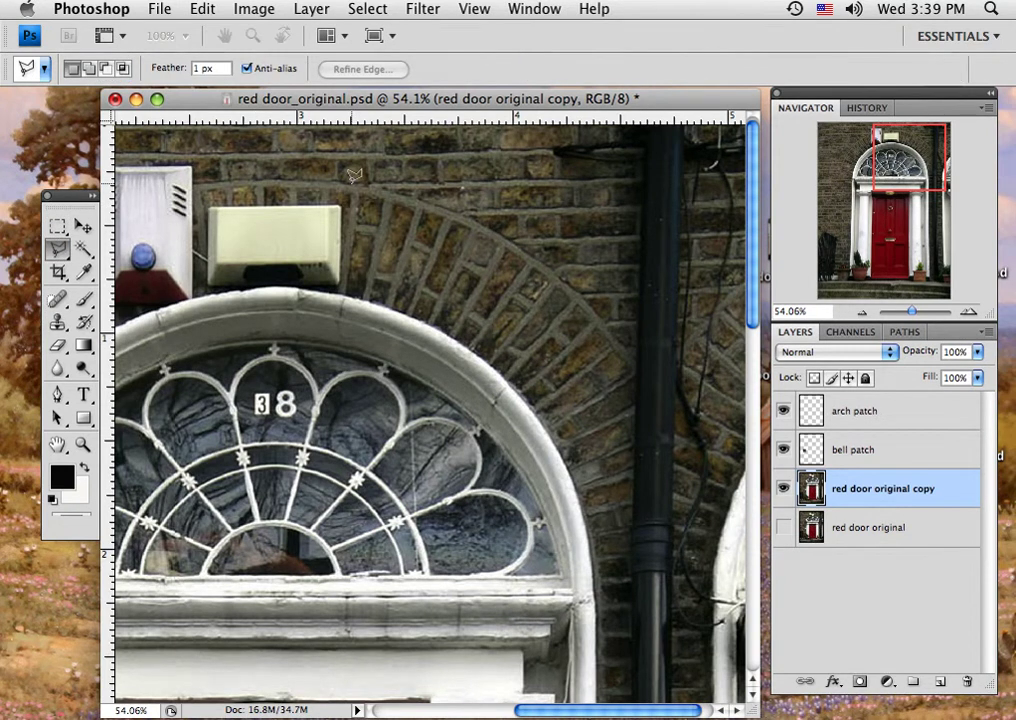
{"action": "left_click", "coordinate": [340, 291]}
{"action": "left_click", "coordinate": [400, 305]}
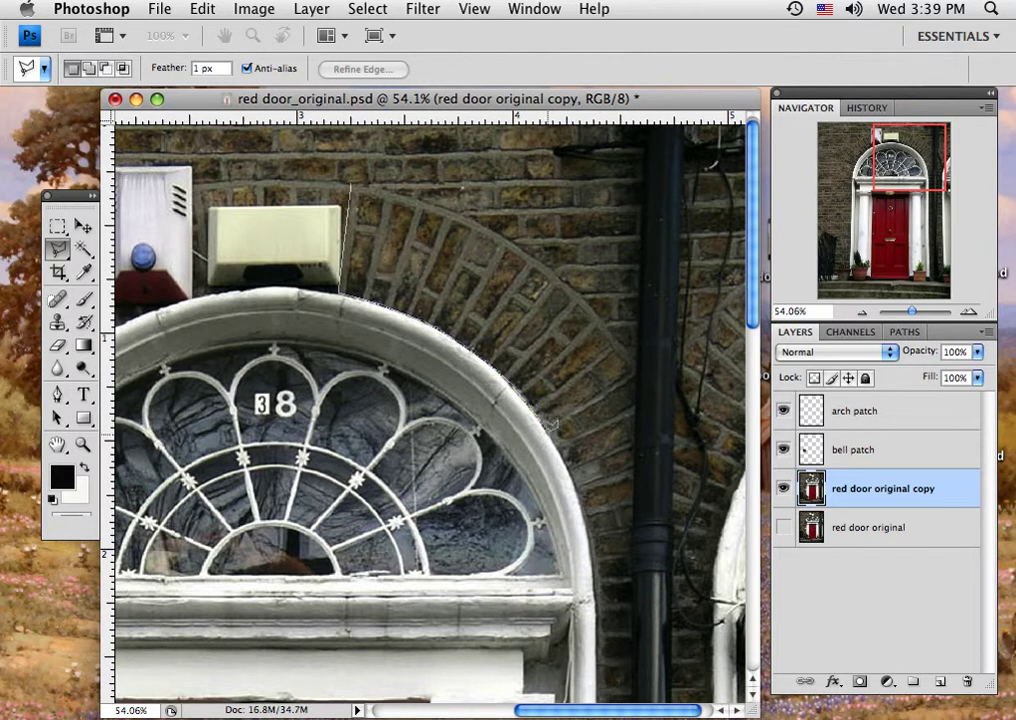
{"action": "left_click", "coordinate": [549, 426]}
{"action": "left_click", "coordinate": [637, 366]}
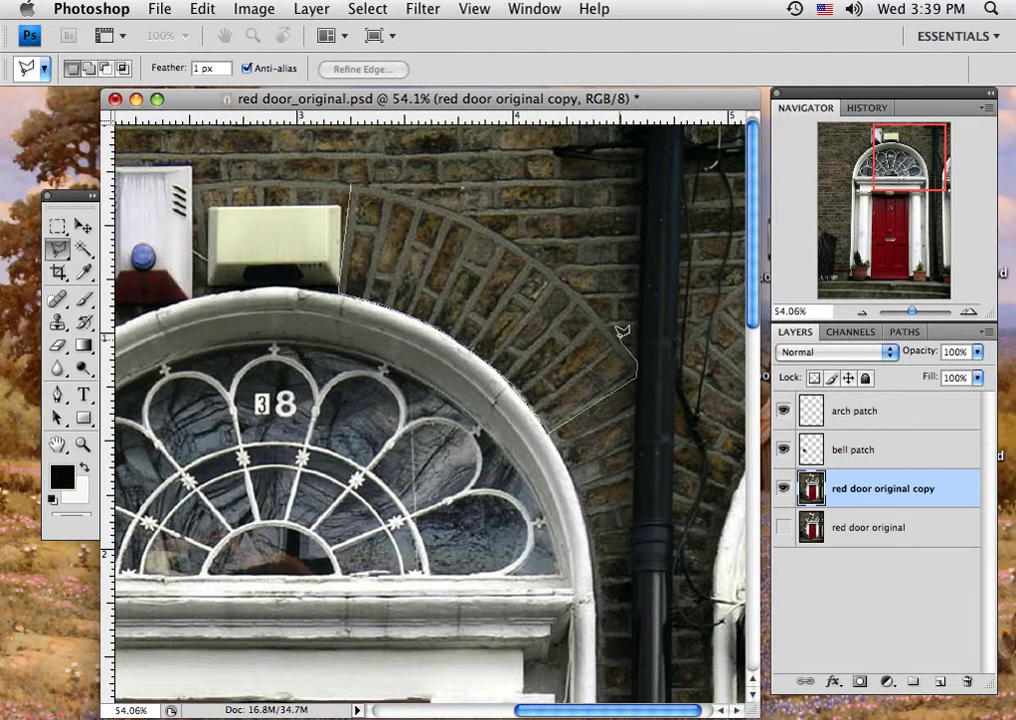
{"action": "left_click", "coordinate": [589, 294]}
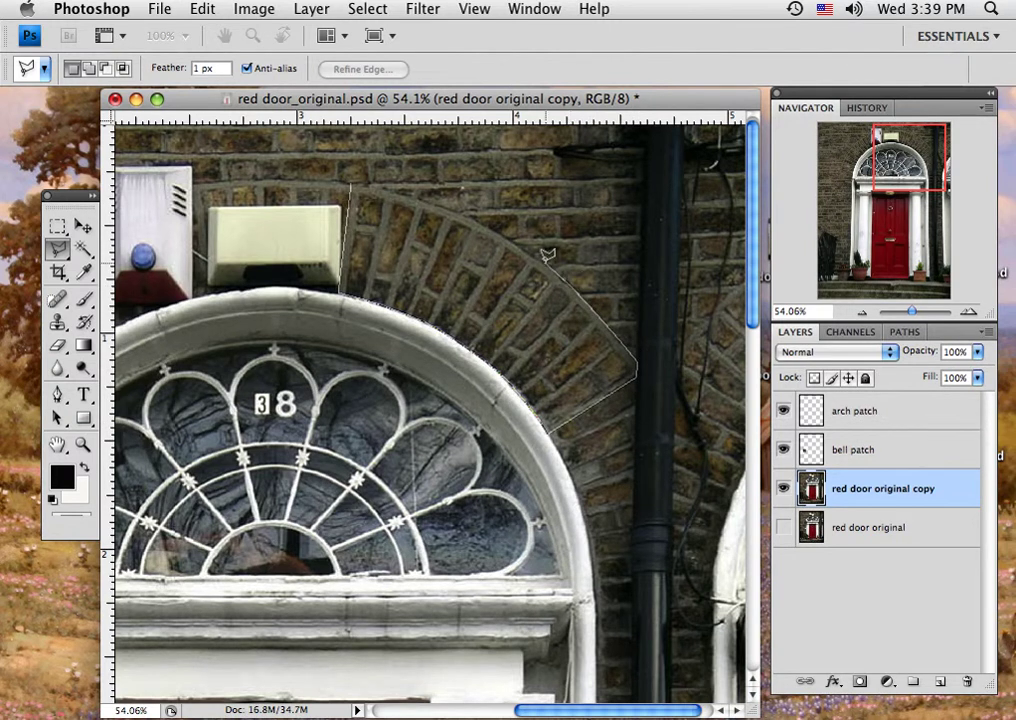
{"action": "left_click", "coordinate": [507, 227]}
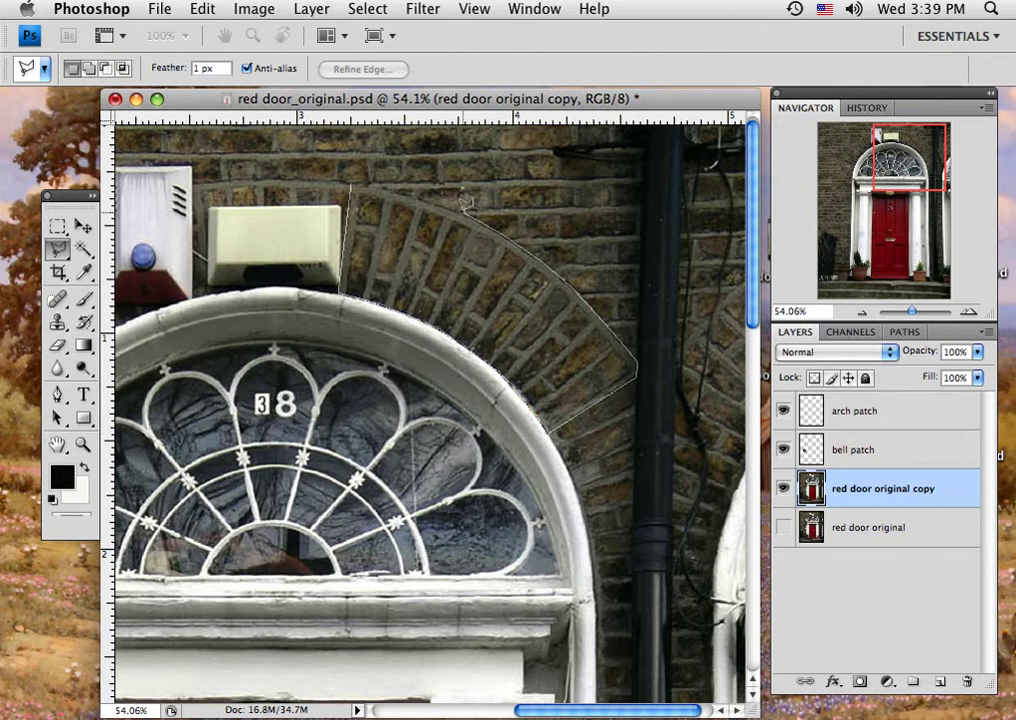
{"action": "left_click", "coordinate": [424, 192]}
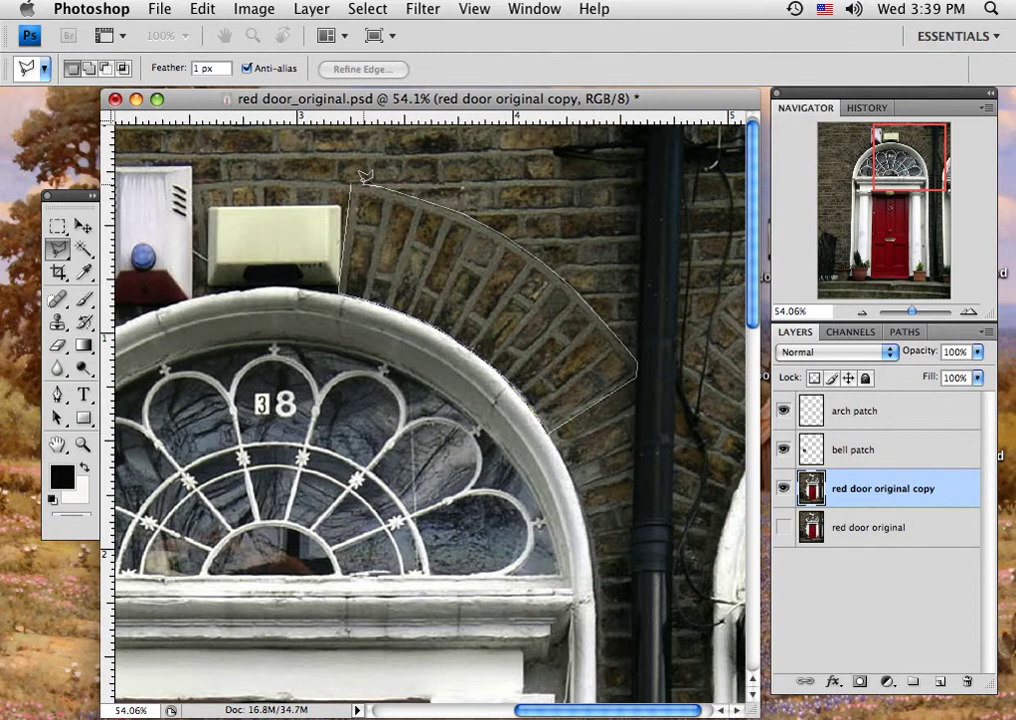
{"action": "left_click", "coordinate": [352, 176]}
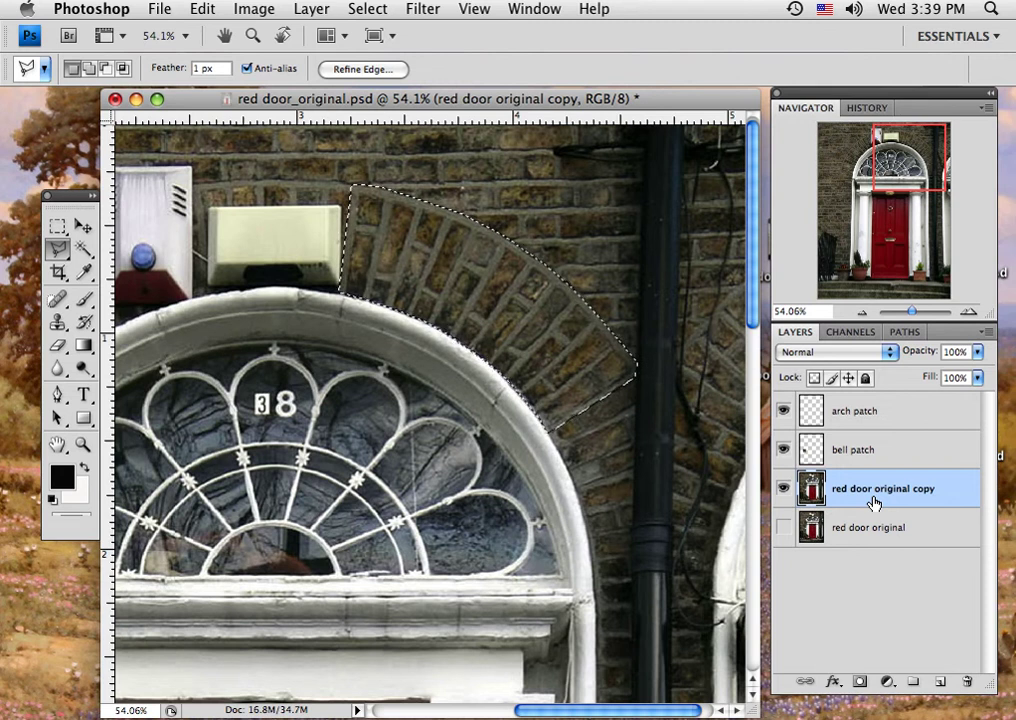
- Copy the selected arch bricks onto the arch patch layer, deselect, and check the patch with the red door original copy layer briefly hidden
{"action": "left_click", "coordinate": [867, 421]}
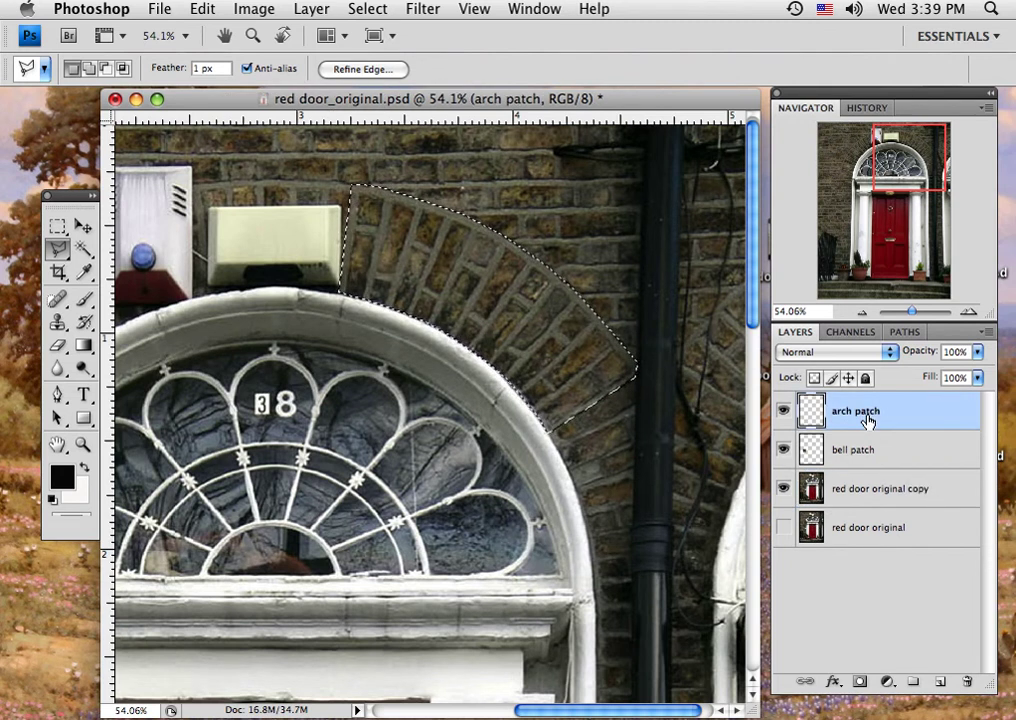
{"action": "key", "text": "super+d"}
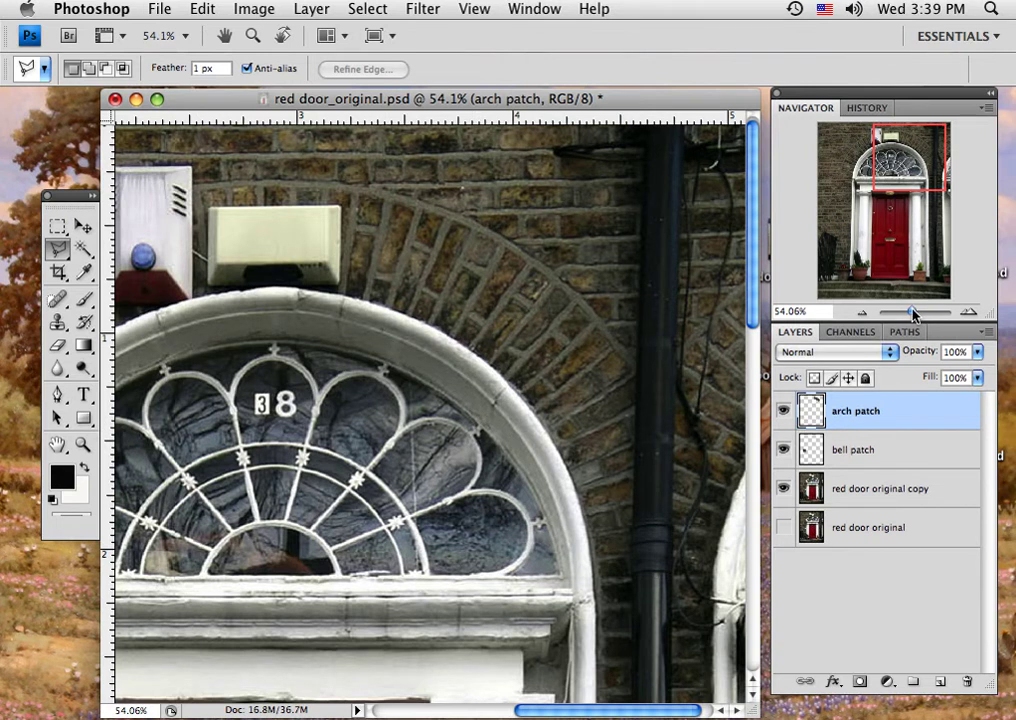
{"action": "left_click_drag", "start_coordinate": [913, 313], "coordinate": [909, 313]}
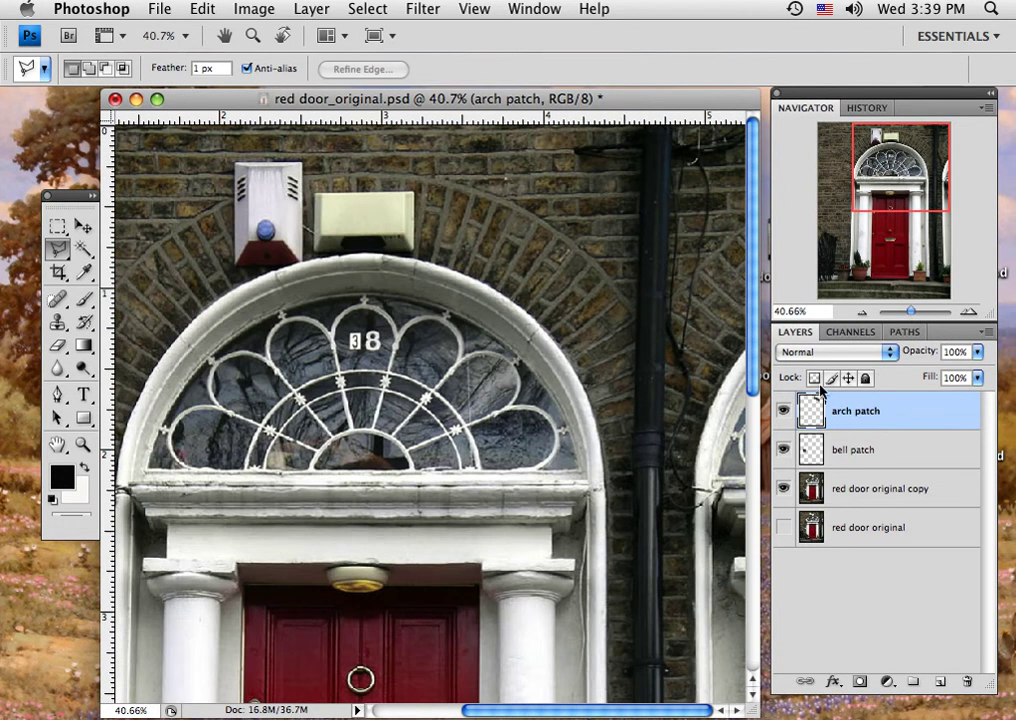
{"action": "left_click", "coordinate": [783, 489]}
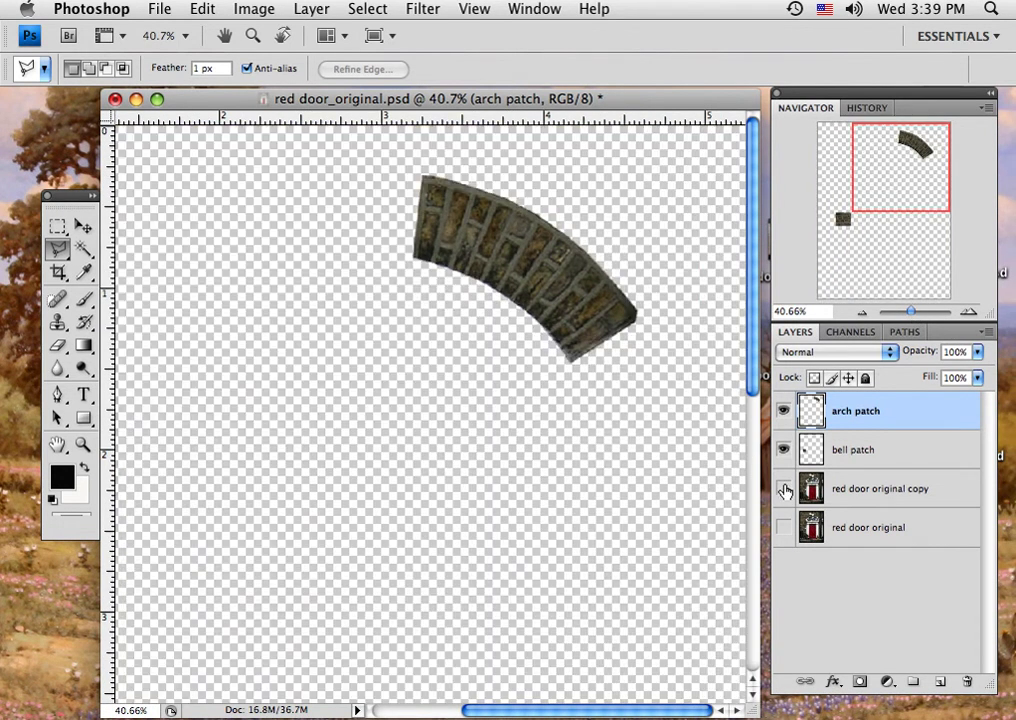
{"action": "left_click", "coordinate": [783, 489]}
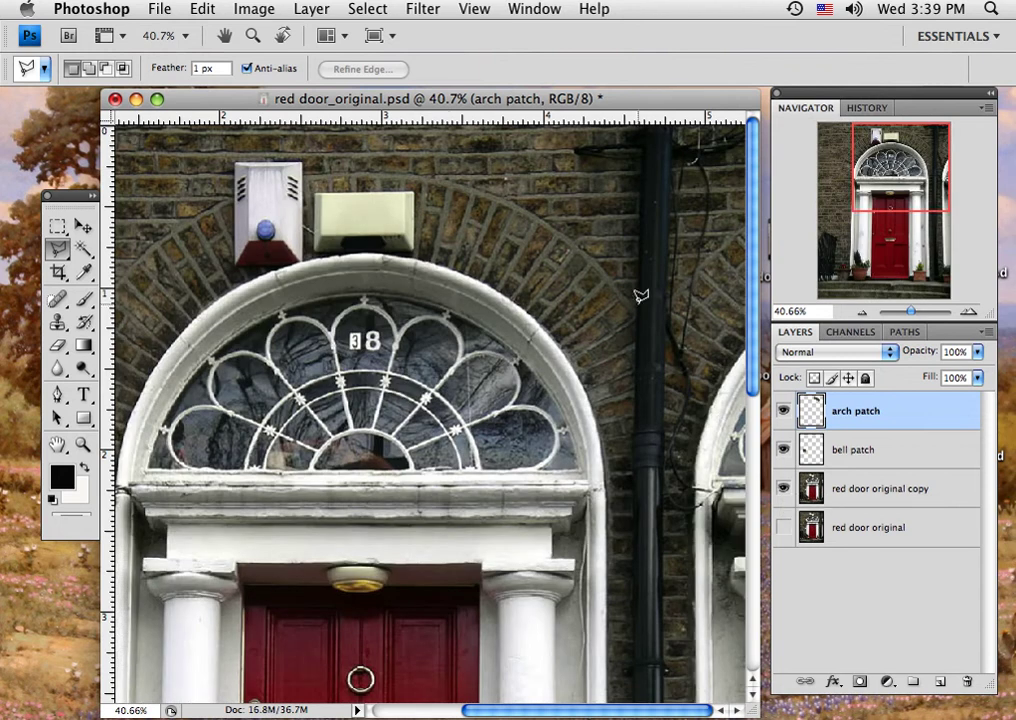
- Rotate the arch patch about -46.5° around the centre of the fanlight's base, over the boxes, and apply the transformation
{"action": "left_click", "coordinate": [86, 228]}
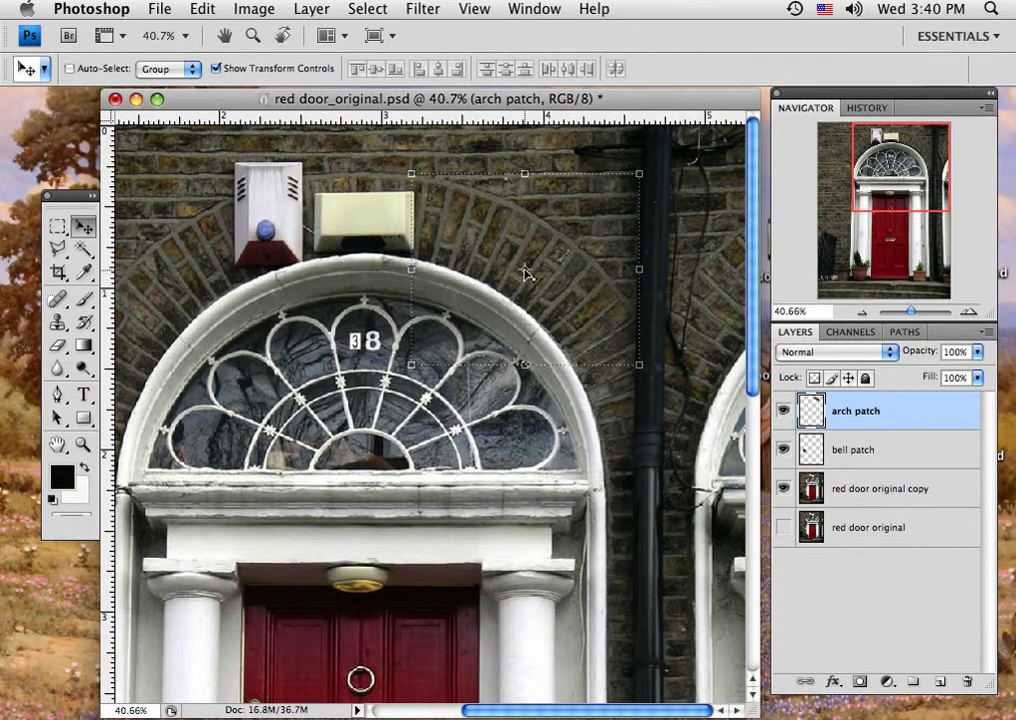
{"action": "left_click", "coordinate": [525, 270]}
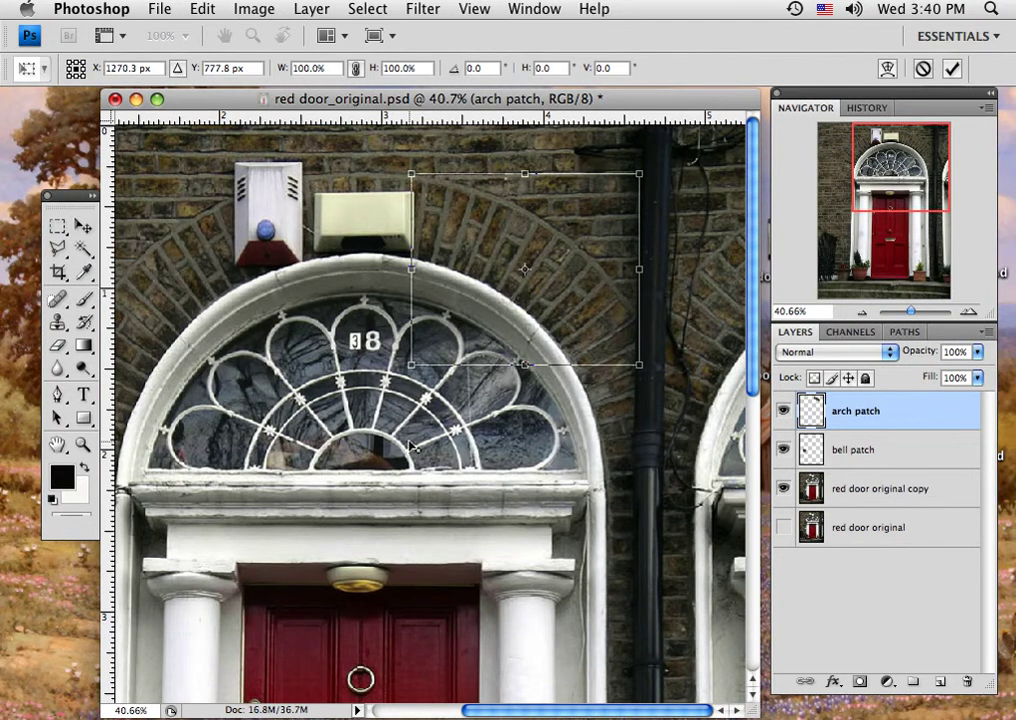
{"action": "left_click_drag", "start_coordinate": [410, 447], "coordinate": [365, 476]}
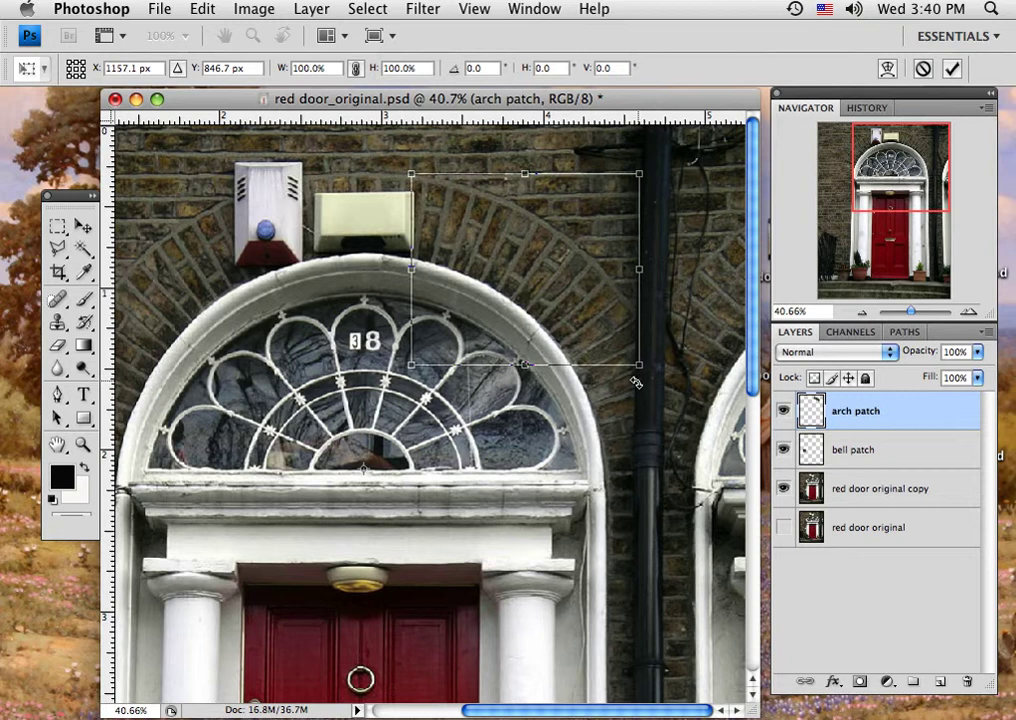
{"action": "left_click_drag", "start_coordinate": [636, 383], "coordinate": [492, 300]}
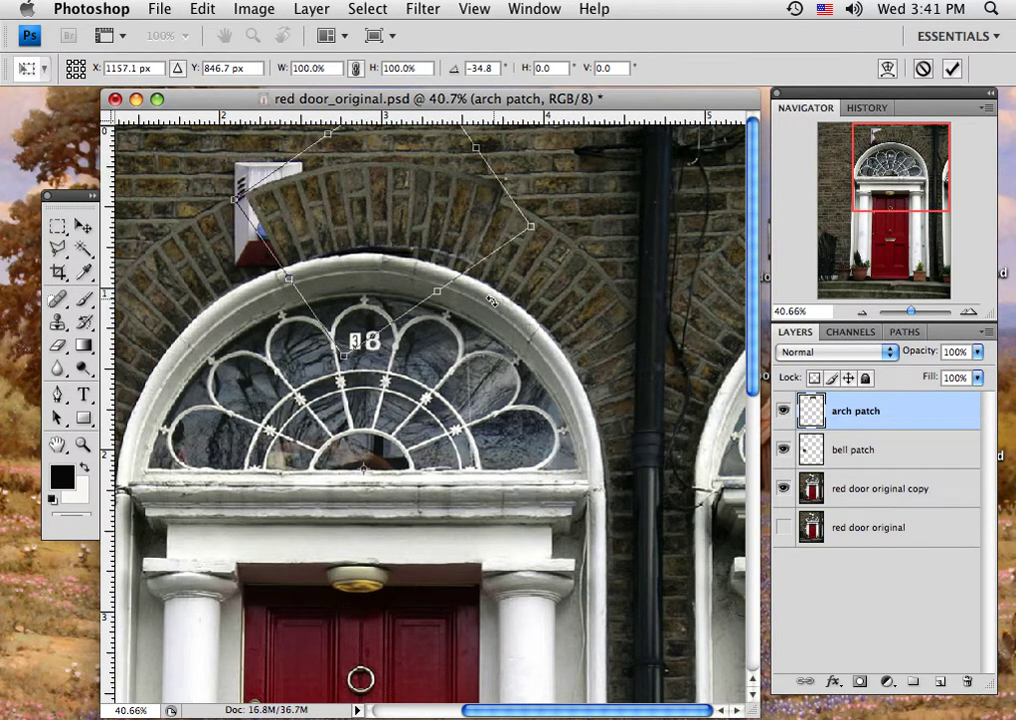
{"action": "left_click_drag", "start_coordinate": [492, 300], "coordinate": [444, 301]}
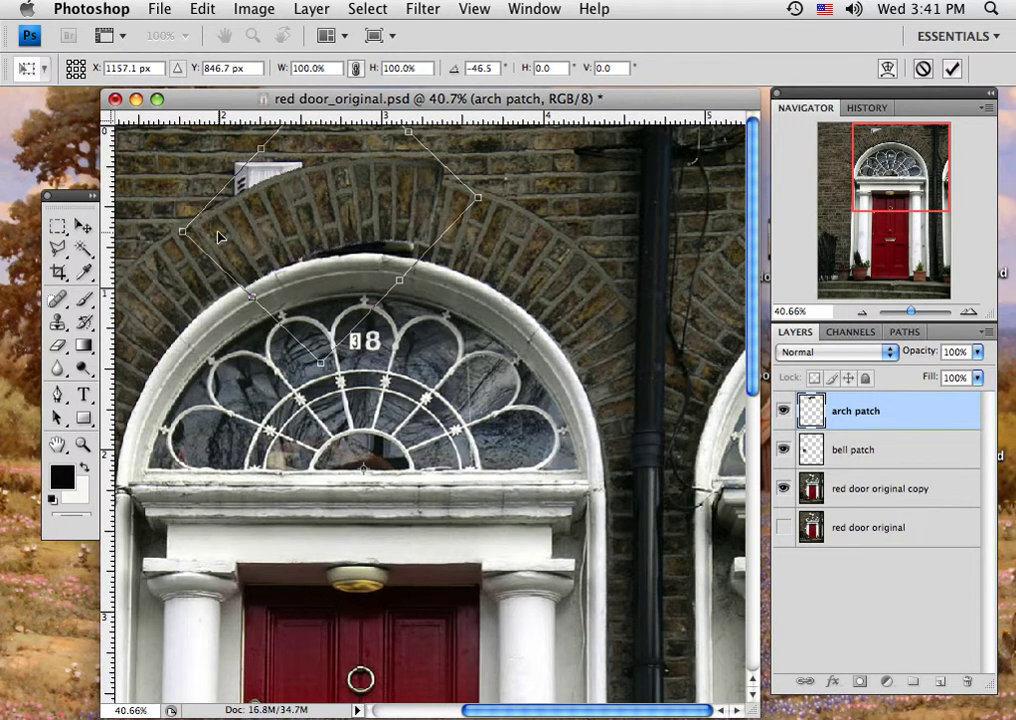
{"action": "left_click_drag", "start_coordinate": [222, 237], "coordinate": [220, 236]}
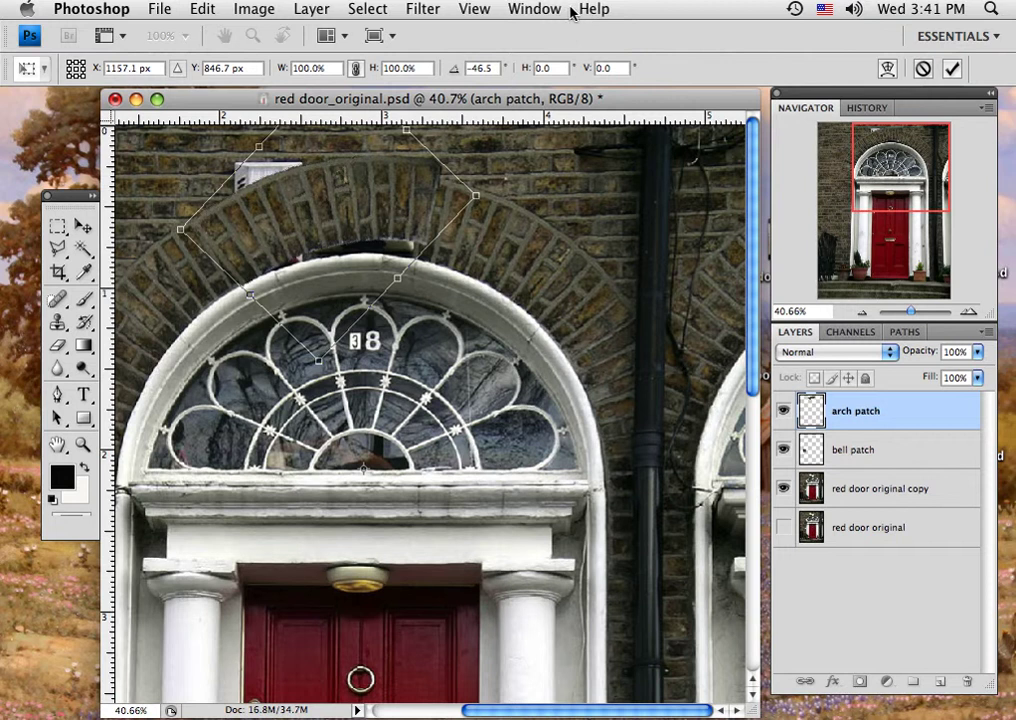
{"action": "left_click", "coordinate": [478, 12]}
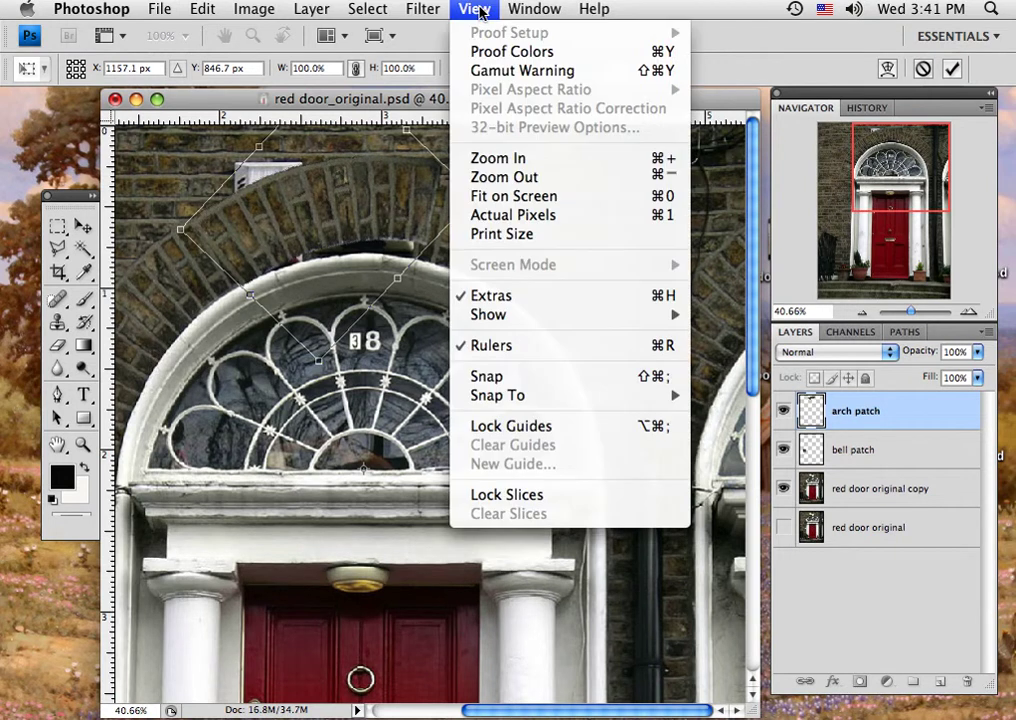
{"action": "left_click", "coordinate": [489, 378]}
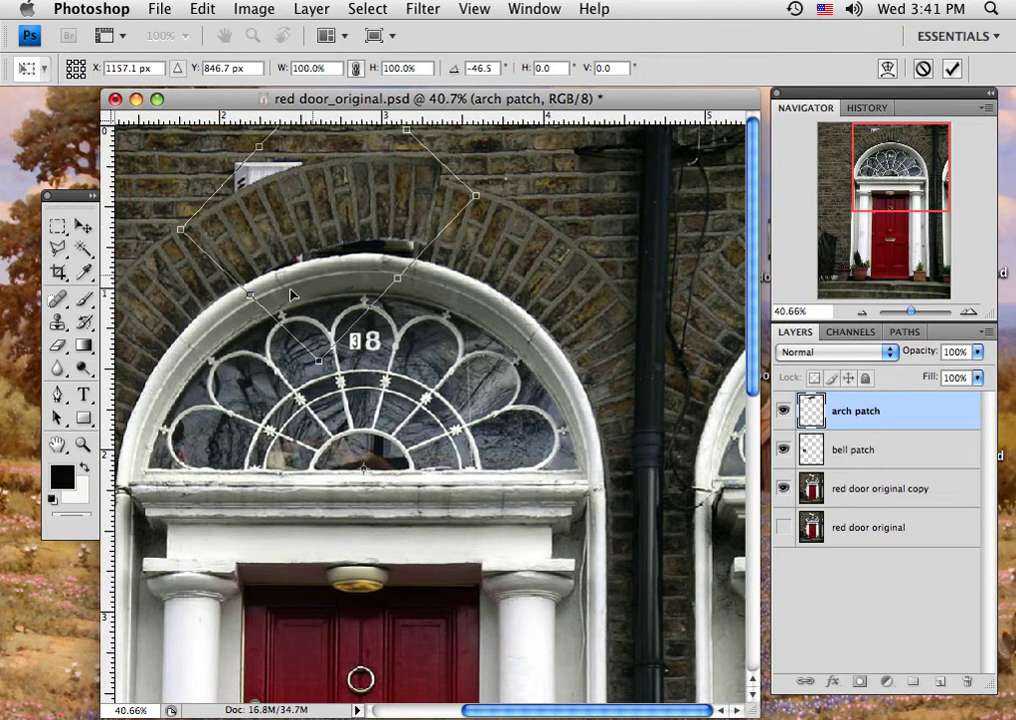
{"action": "left_click", "coordinate": [83, 227]}
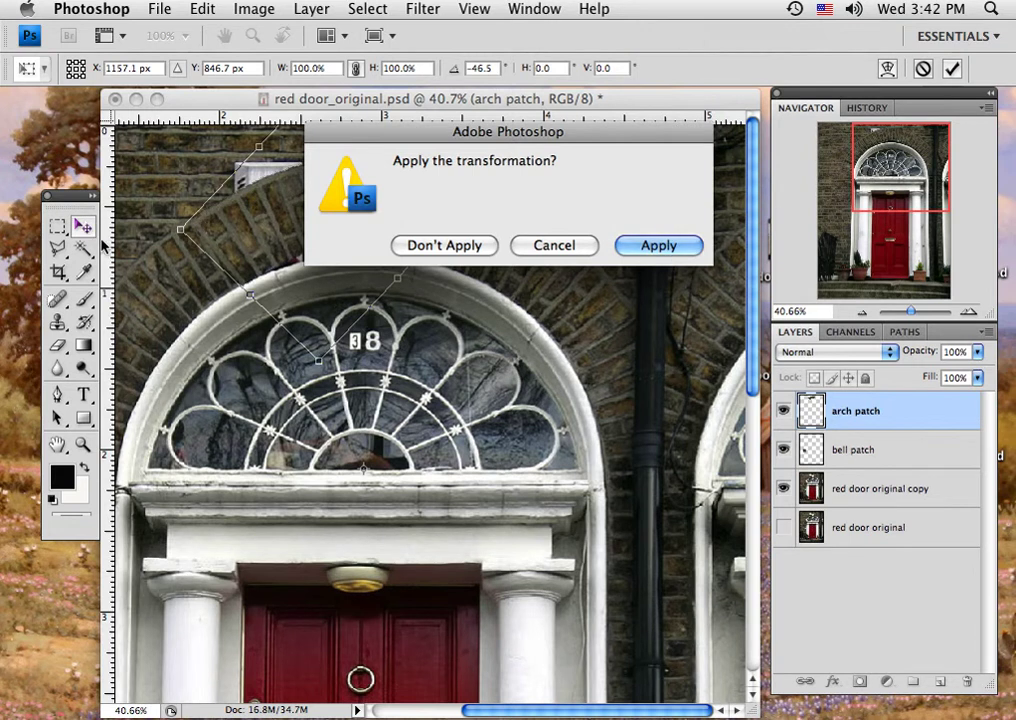
{"action": "left_click", "coordinate": [631, 252]}
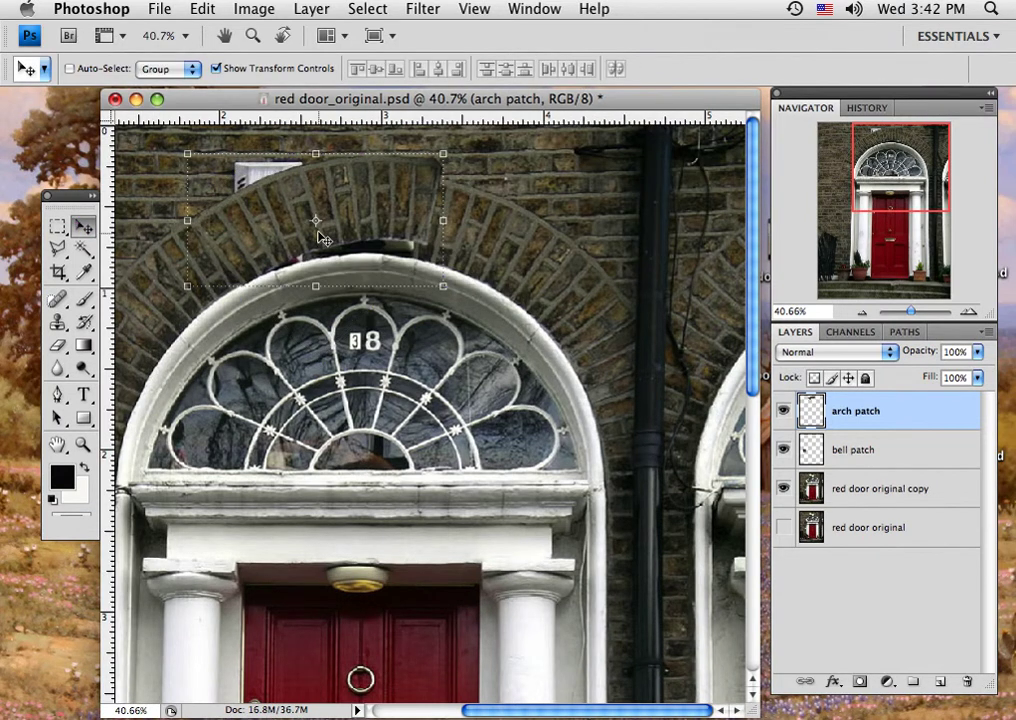
- Rotate the arch patch another 4.5° around the midpoint of its left edge, covering the beige box's remains, and apply the transformation
{"action": "left_click_drag", "start_coordinate": [316, 225], "coordinate": [195, 227]}
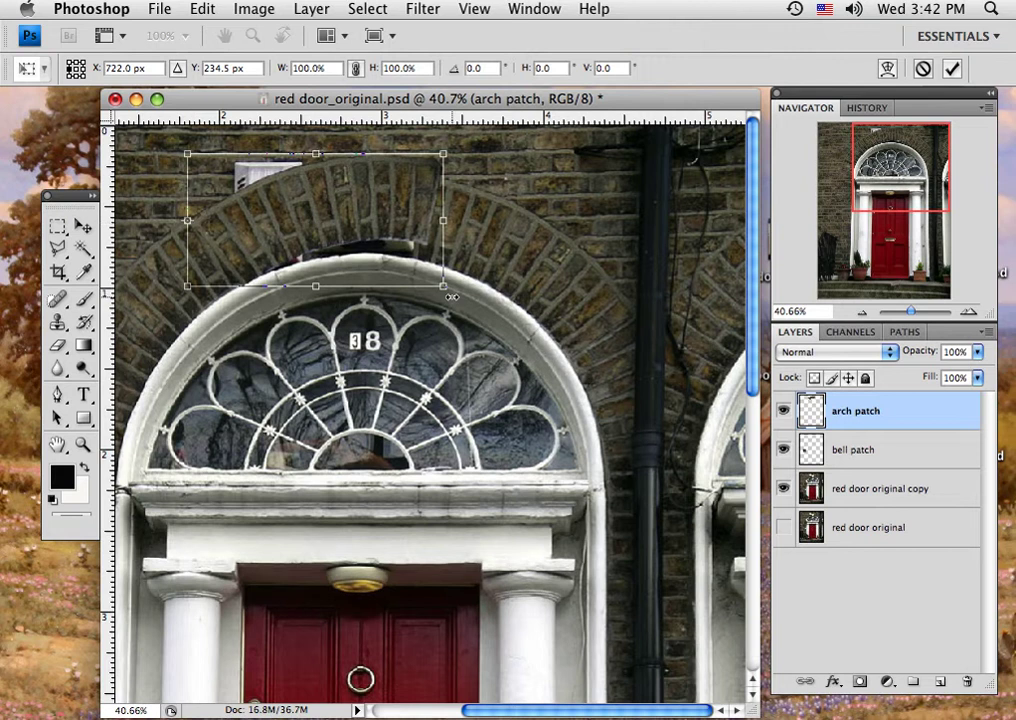
{"action": "left_click_drag", "start_coordinate": [453, 297], "coordinate": [453, 317]}
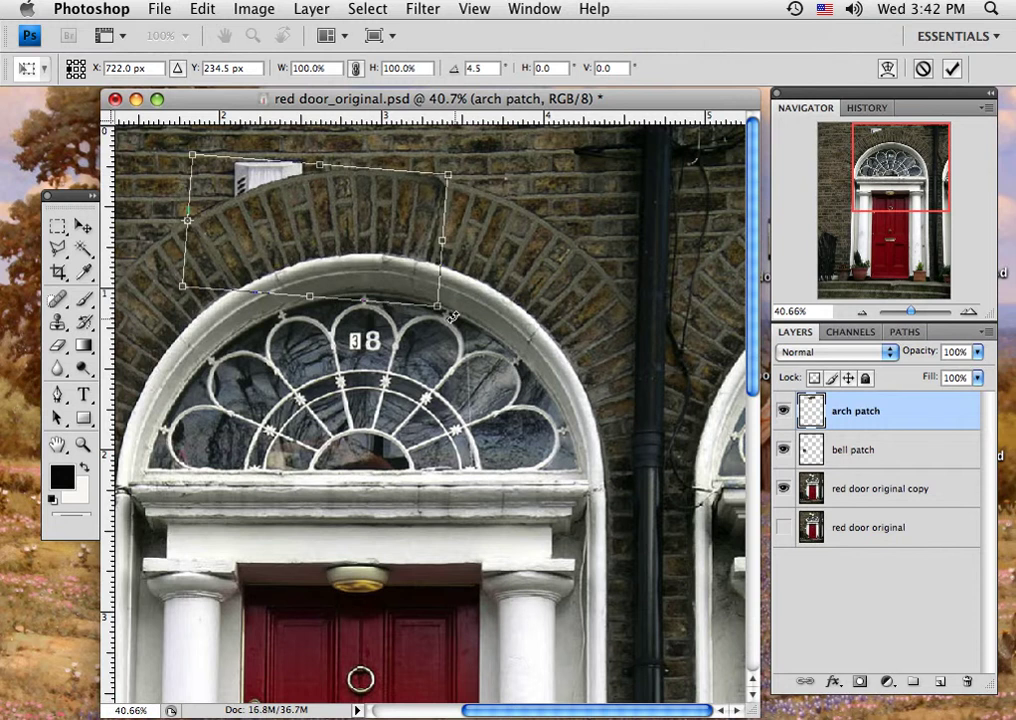
{"action": "left_click", "coordinate": [83, 226]}
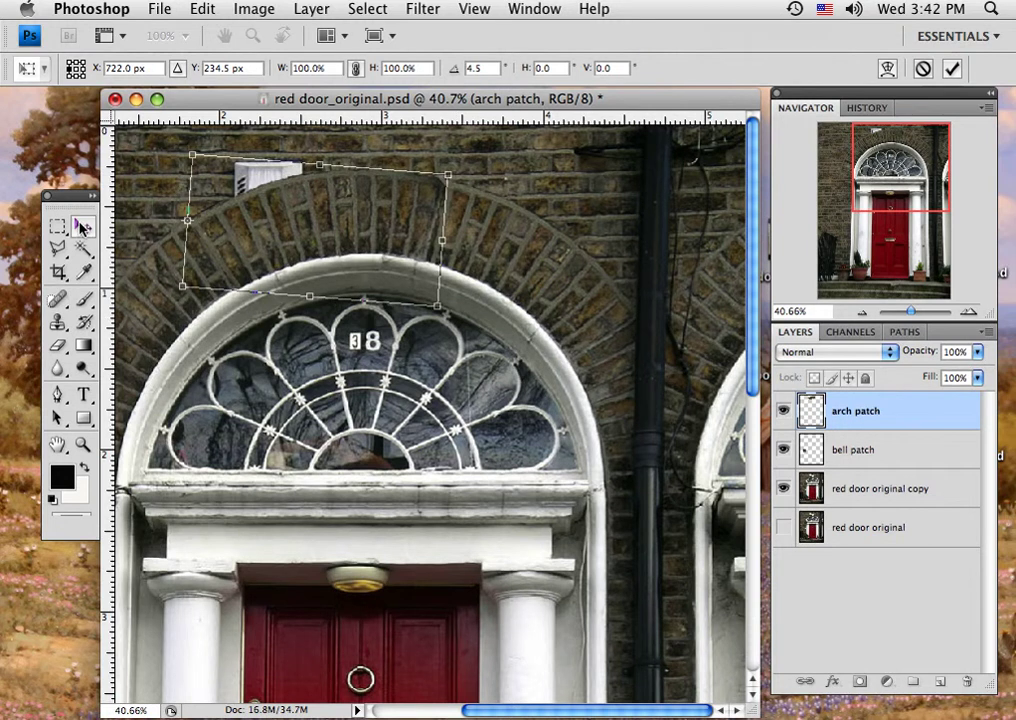
{"action": "left_click", "coordinate": [652, 248]}
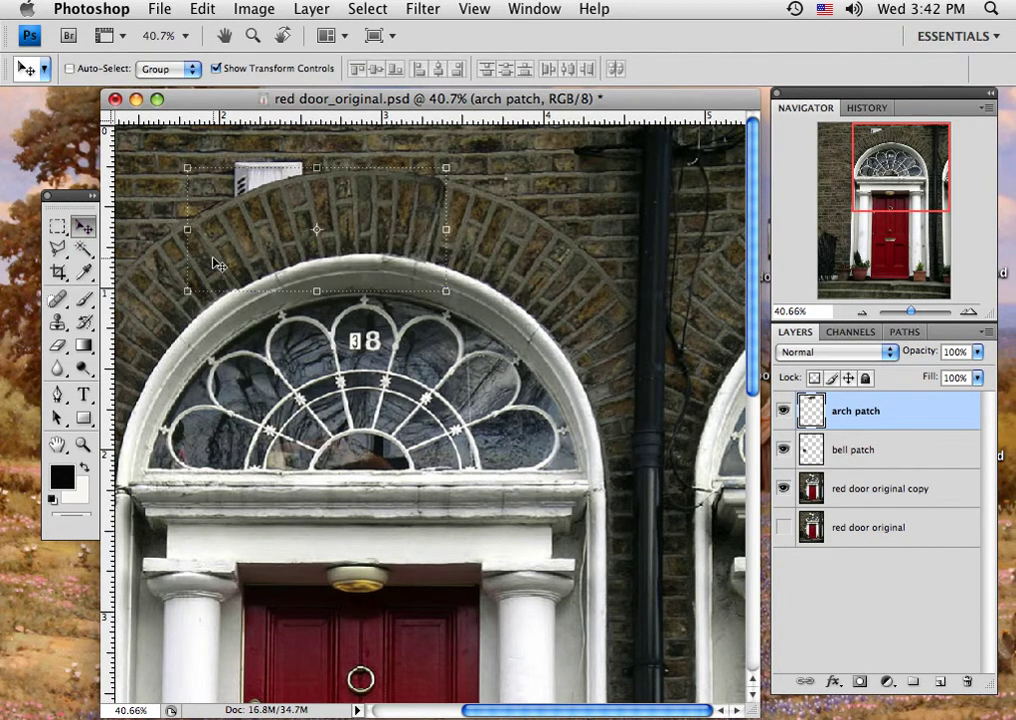
{"action": "key", "text": "ctrl+d"}
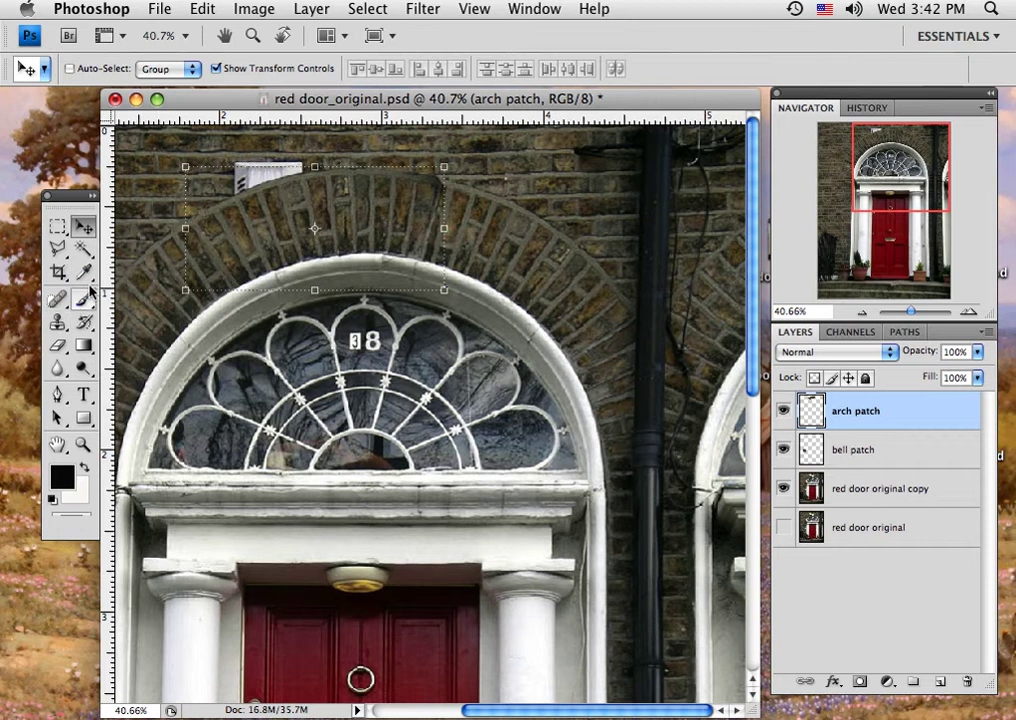
- Erase the stray sliver along the arch patch's left edge with a soft 21 px Eraser, checking with the red door original copy layer briefly hidden
{"action": "key", "text": "e"}
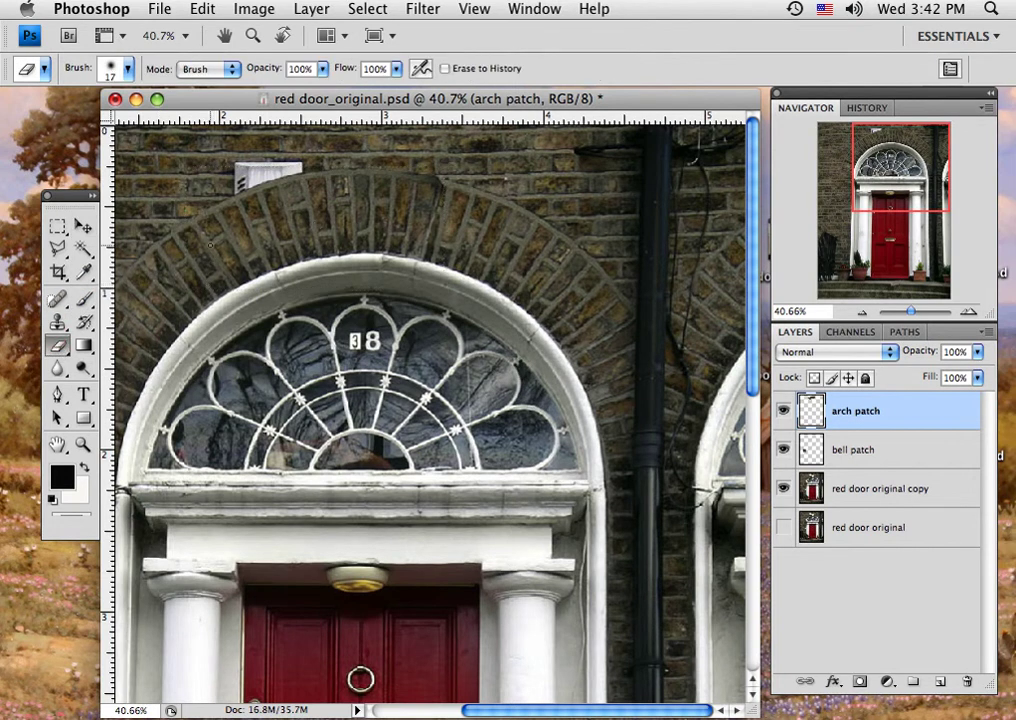
{"action": "left_click", "coordinate": [110, 68]}
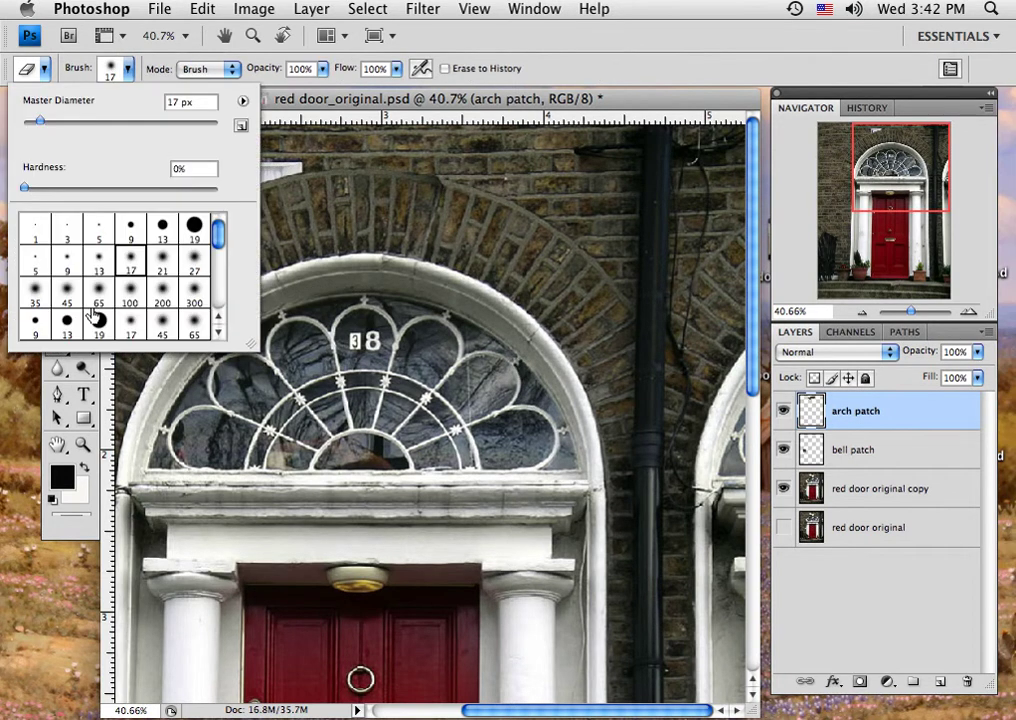
{"action": "left_click", "coordinate": [165, 268]}
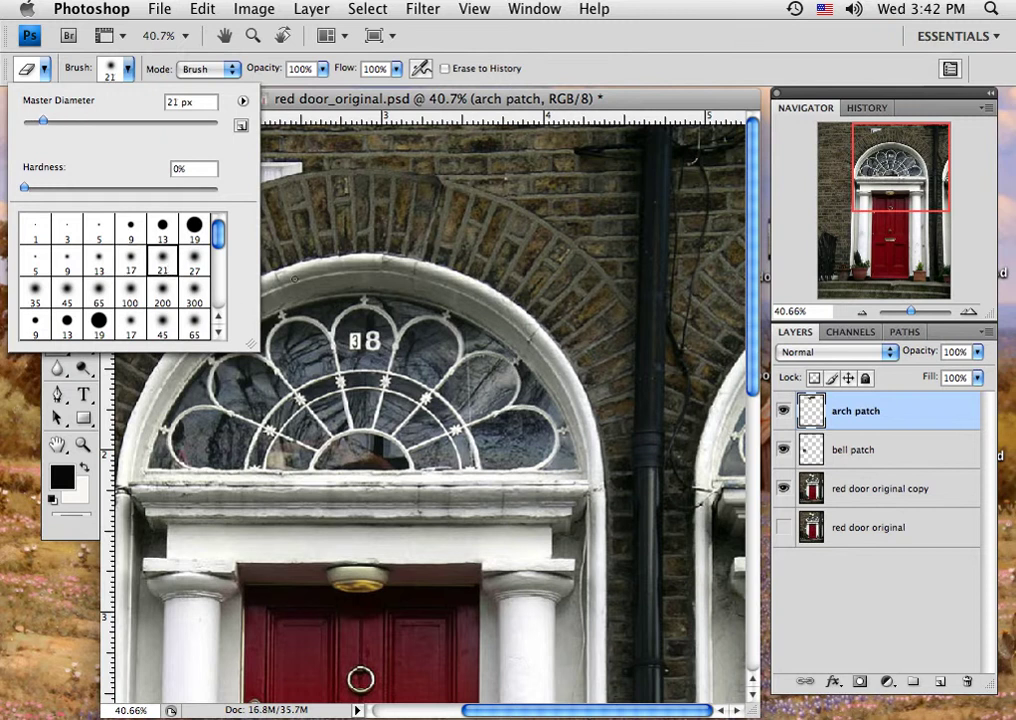
{"action": "left_click", "coordinate": [331, 124]}
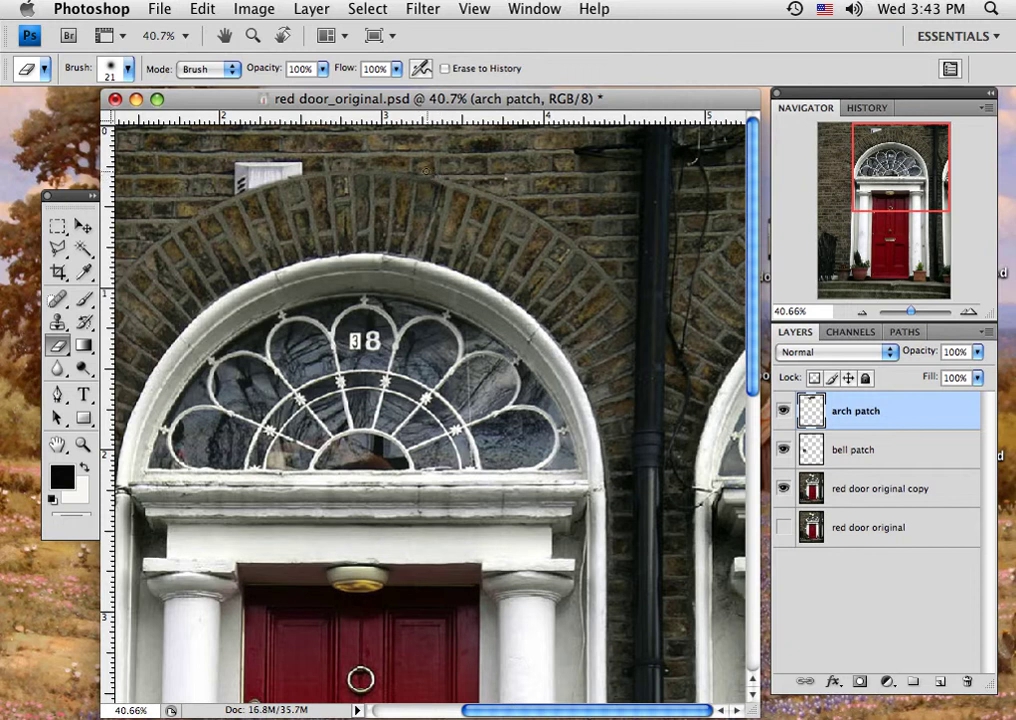
{"action": "left_click", "coordinate": [783, 489]}
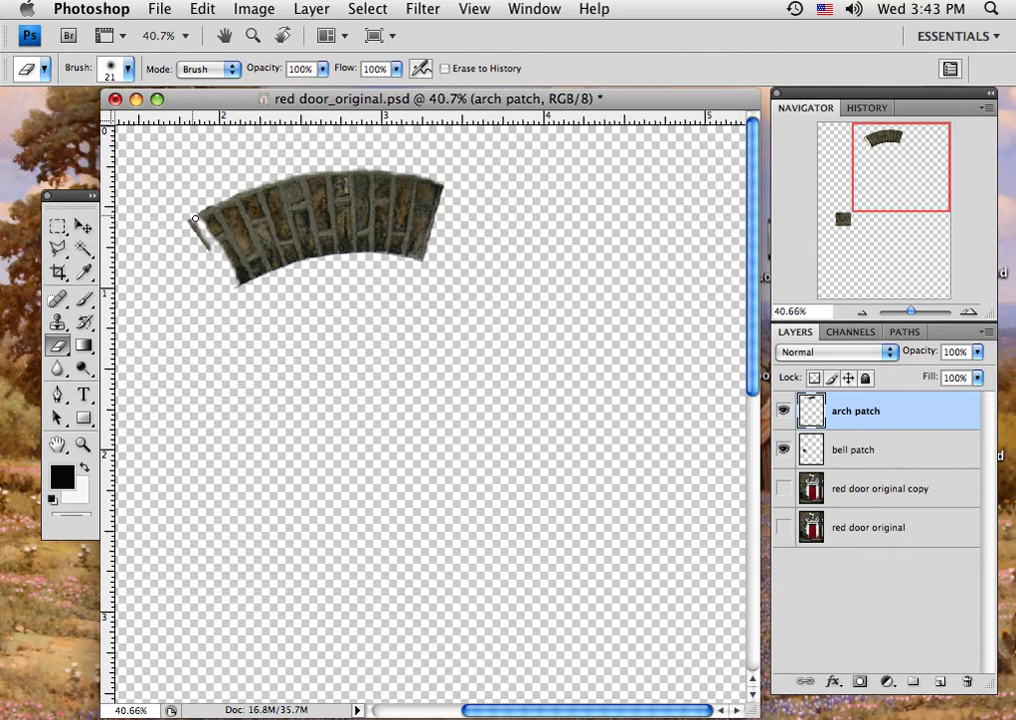
{"action": "left_click_drag", "start_coordinate": [195, 218], "coordinate": [236, 288]}
{"action": "left_click", "coordinate": [784, 492]}
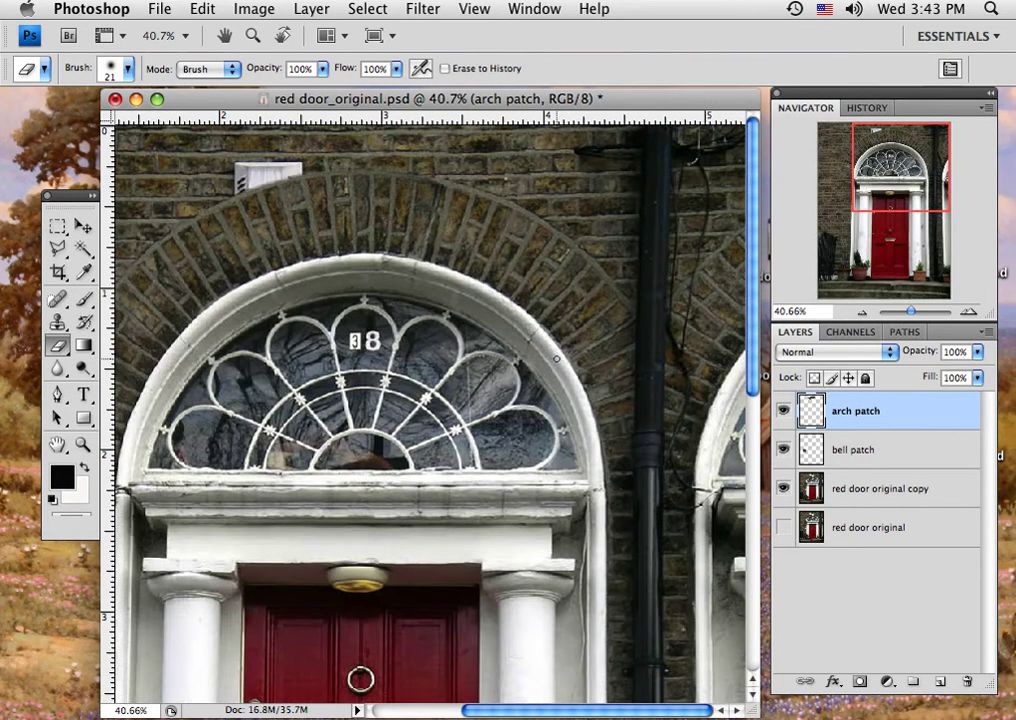
{"action": "left_click", "coordinate": [784, 489]}
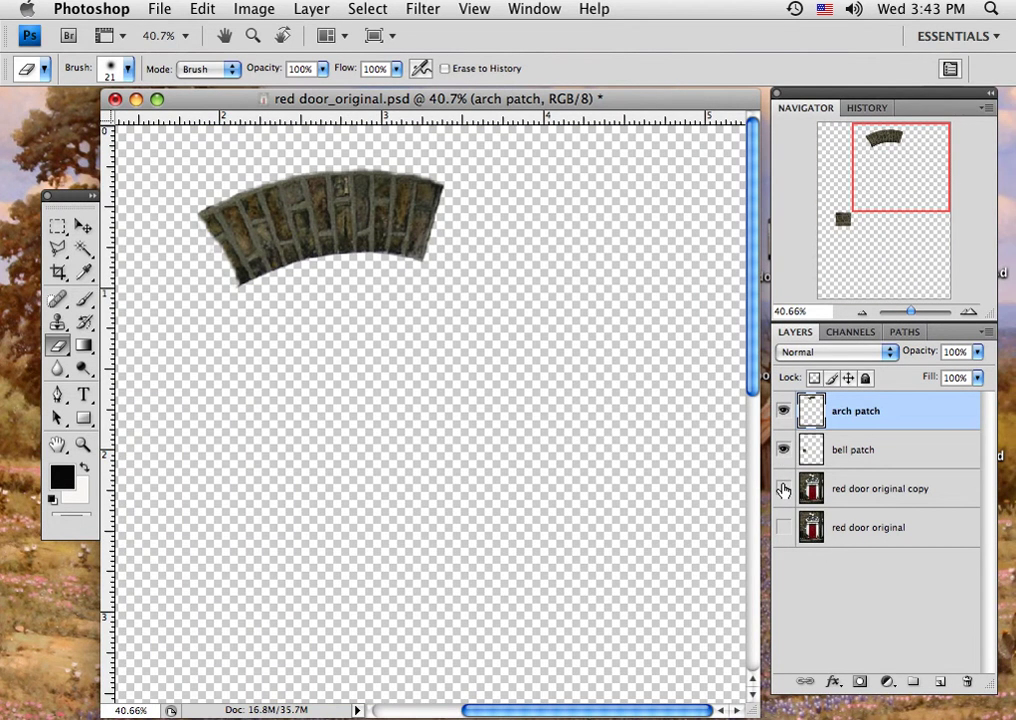
{"action": "left_click", "coordinate": [784, 489]}
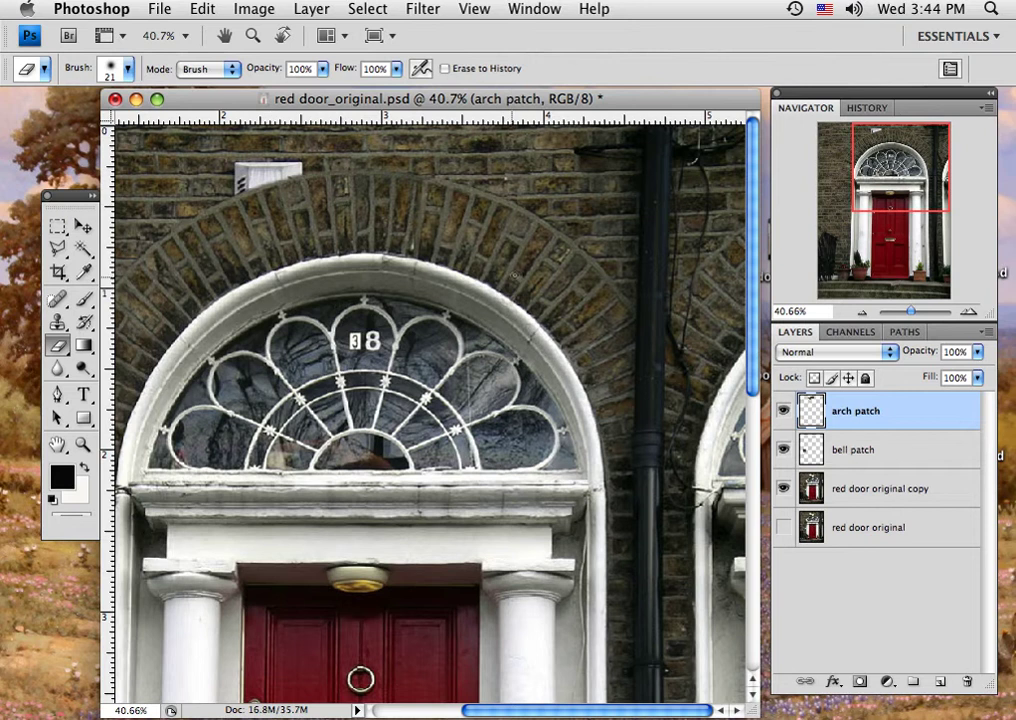
- Clone plain wall bricks over the white box's remains above the arch on the red door original copy layer, using a soft 35 px Clone Stamp
{"action": "scroll", "coordinate": [465, 229], "scroll_direction": "left", "scroll_amount": 3}
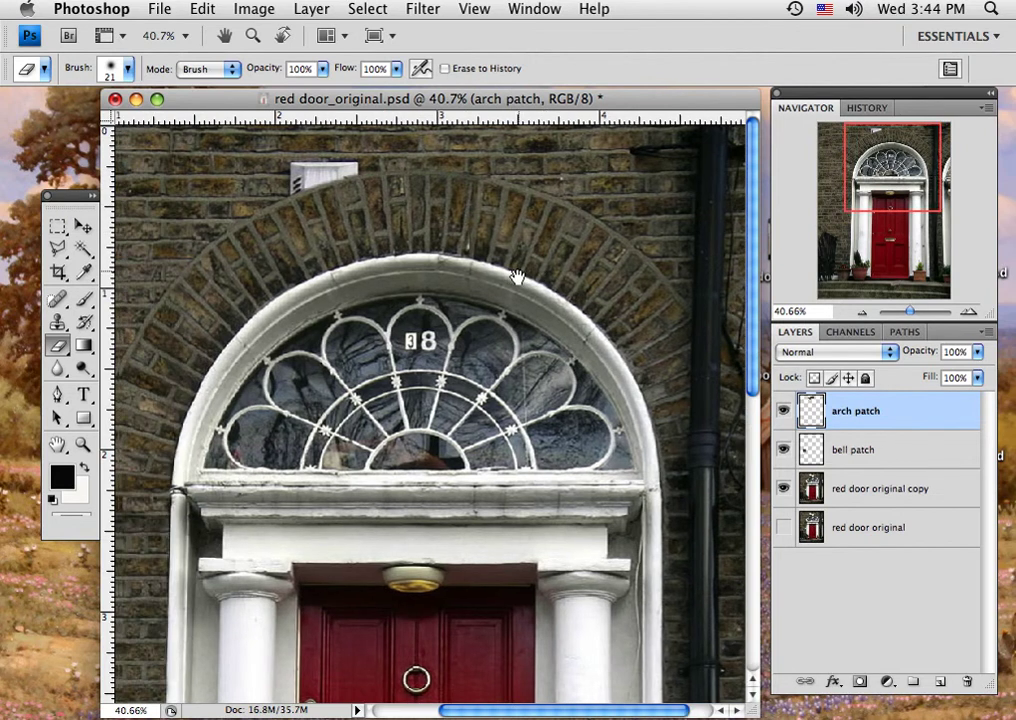
{"action": "left_click", "coordinate": [873, 488]}
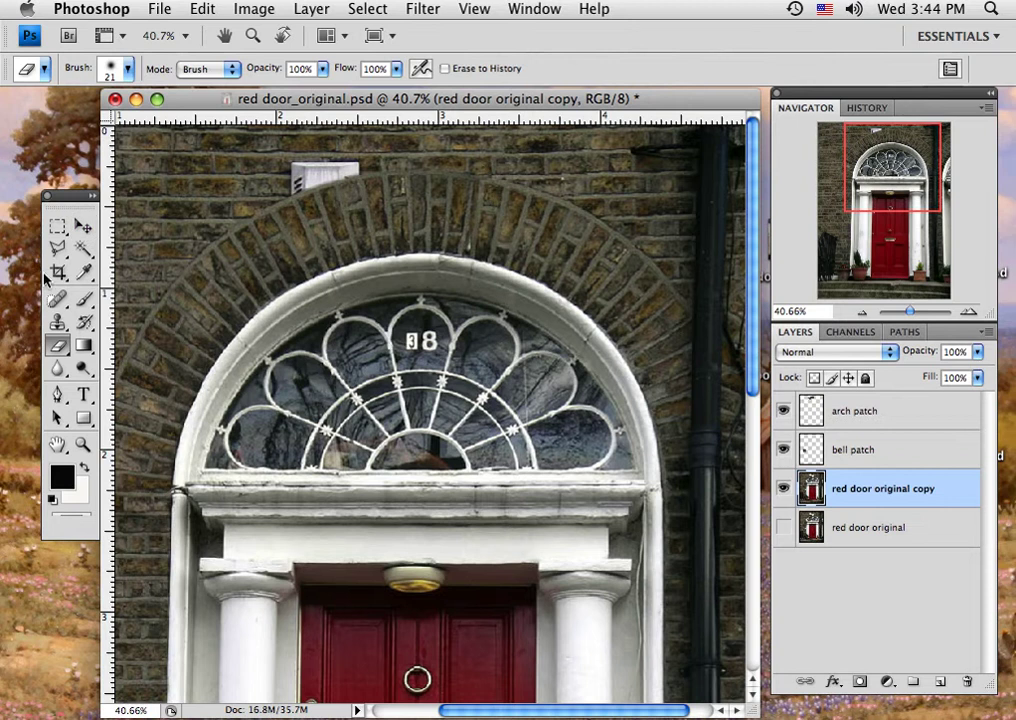
{"action": "left_click", "coordinate": [57, 322]}
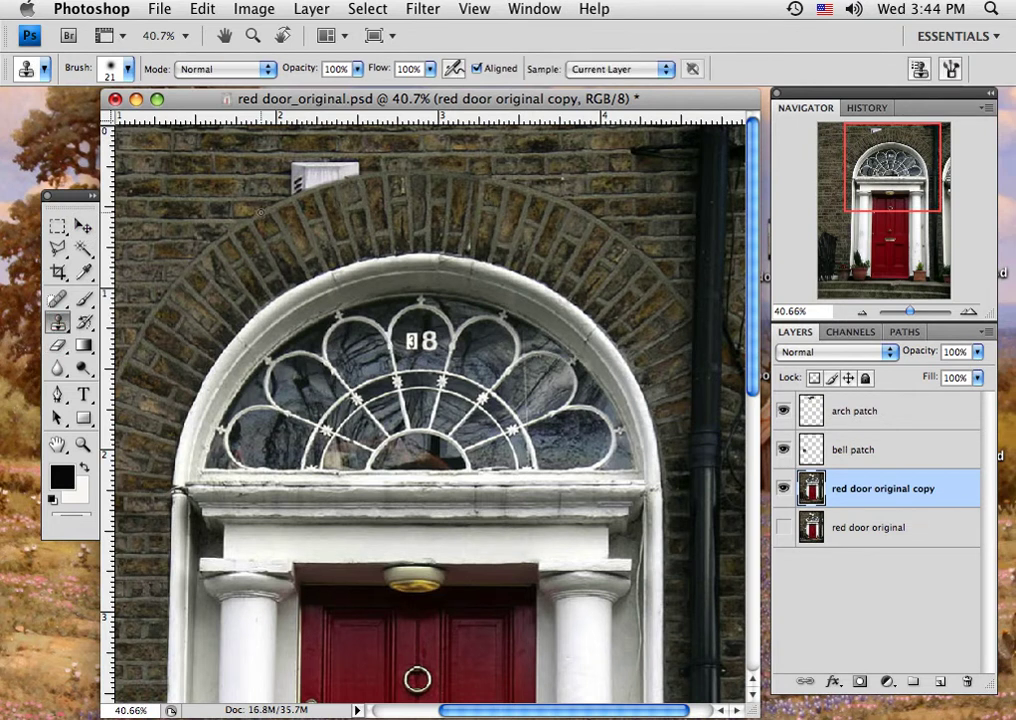
{"action": "left_click", "coordinate": [112, 68]}
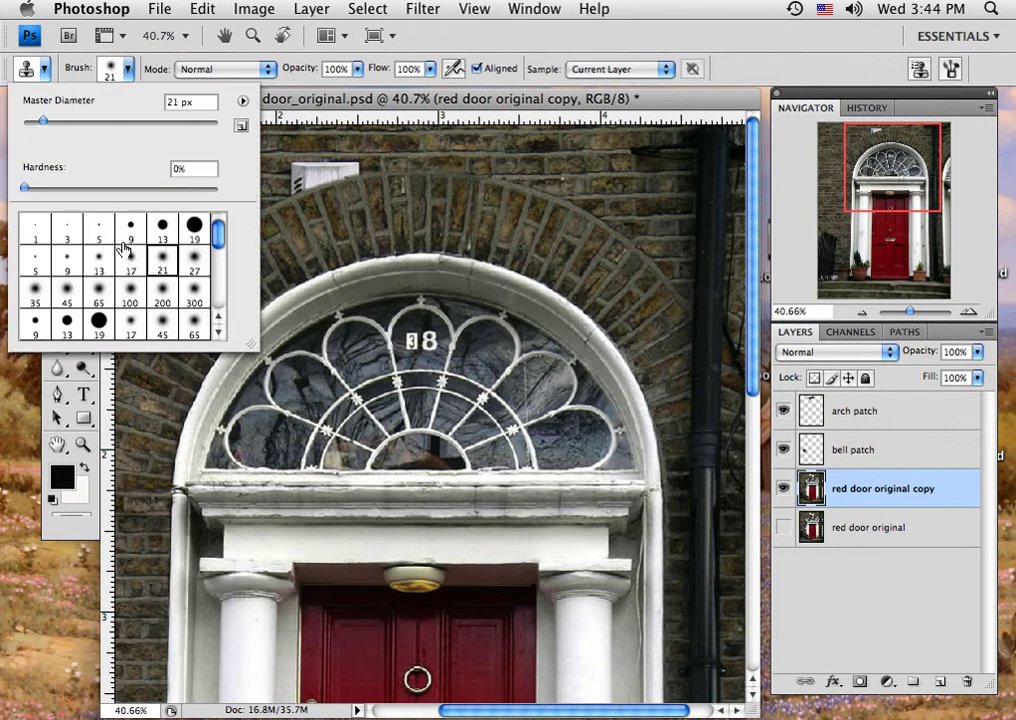
{"action": "left_click", "coordinate": [37, 290]}
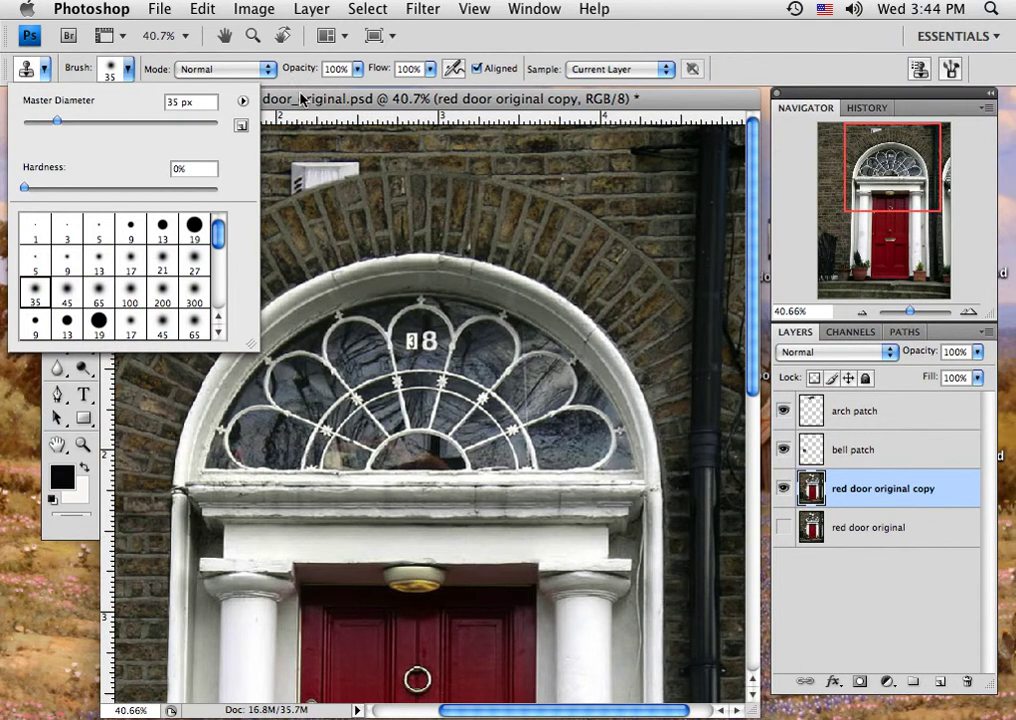
{"action": "left_click", "coordinate": [240, 79]}
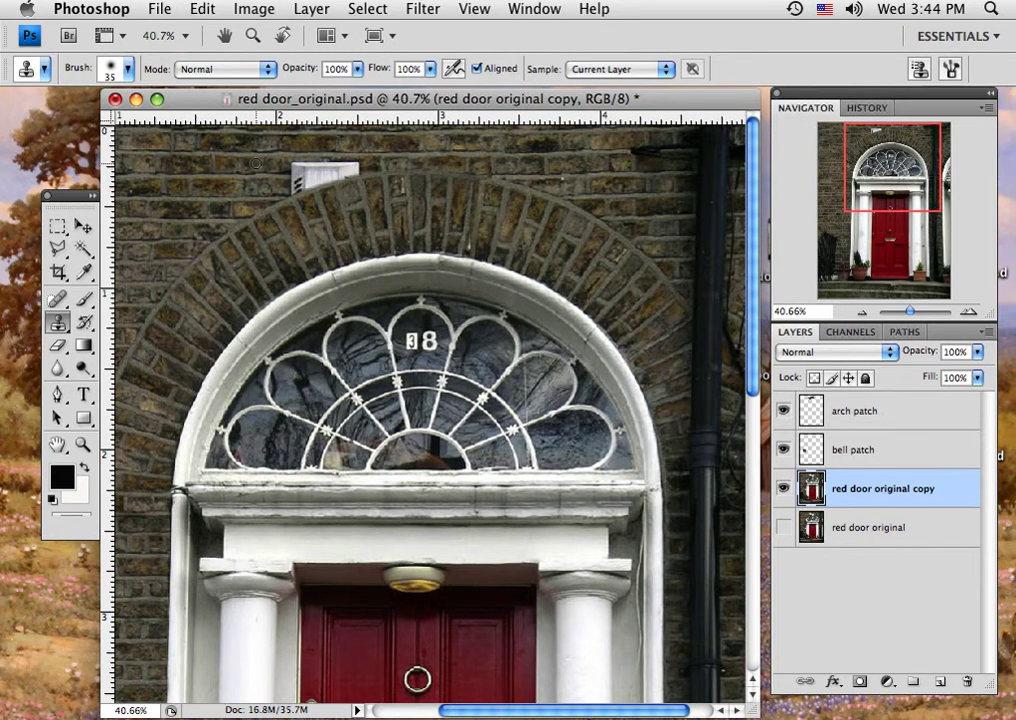
{"action": "left_click_drag", "start_coordinate": [227, 184], "coordinate": [384, 188]}
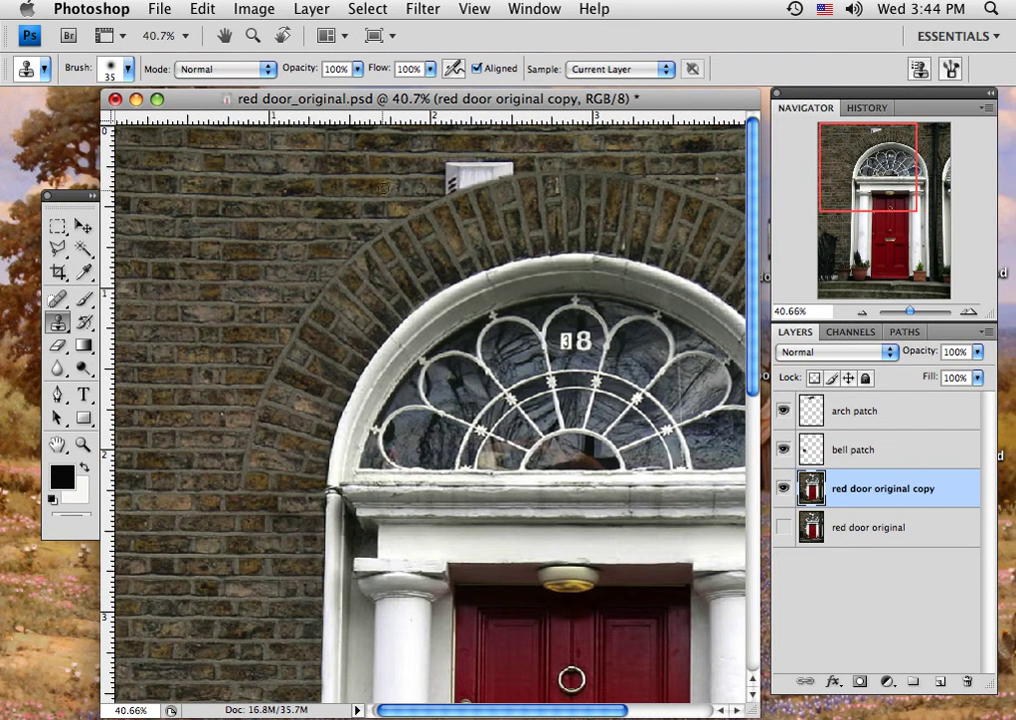
{"action": "left_click", "coordinate": [182, 177], "text": "alt"}
{"action": "left_click", "coordinate": [396, 158], "text": "alt"}
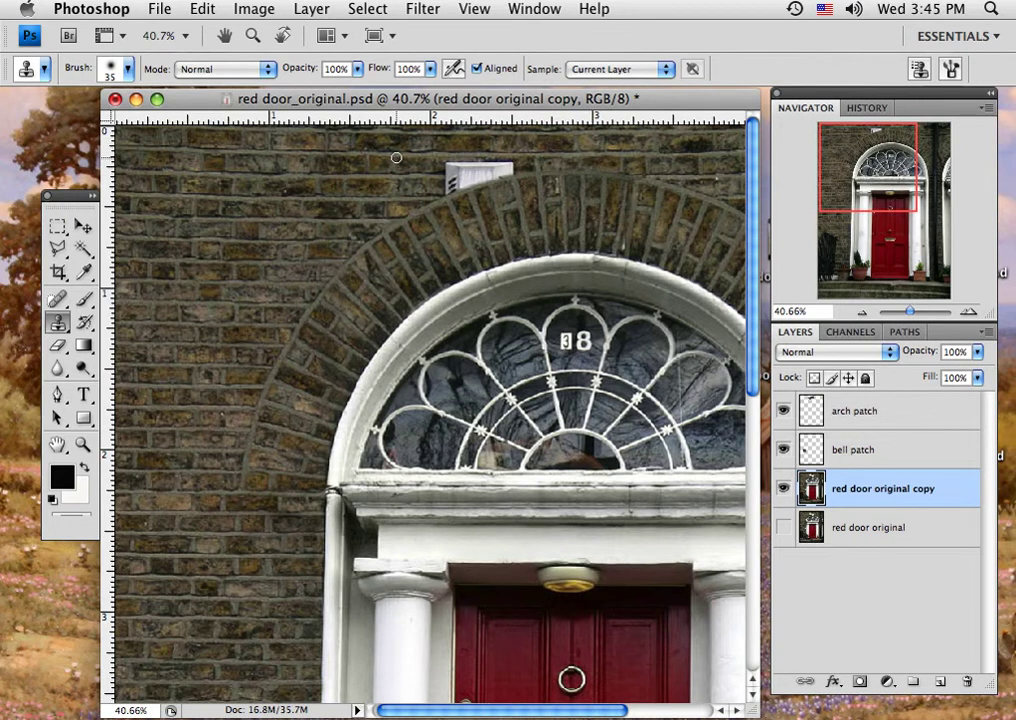
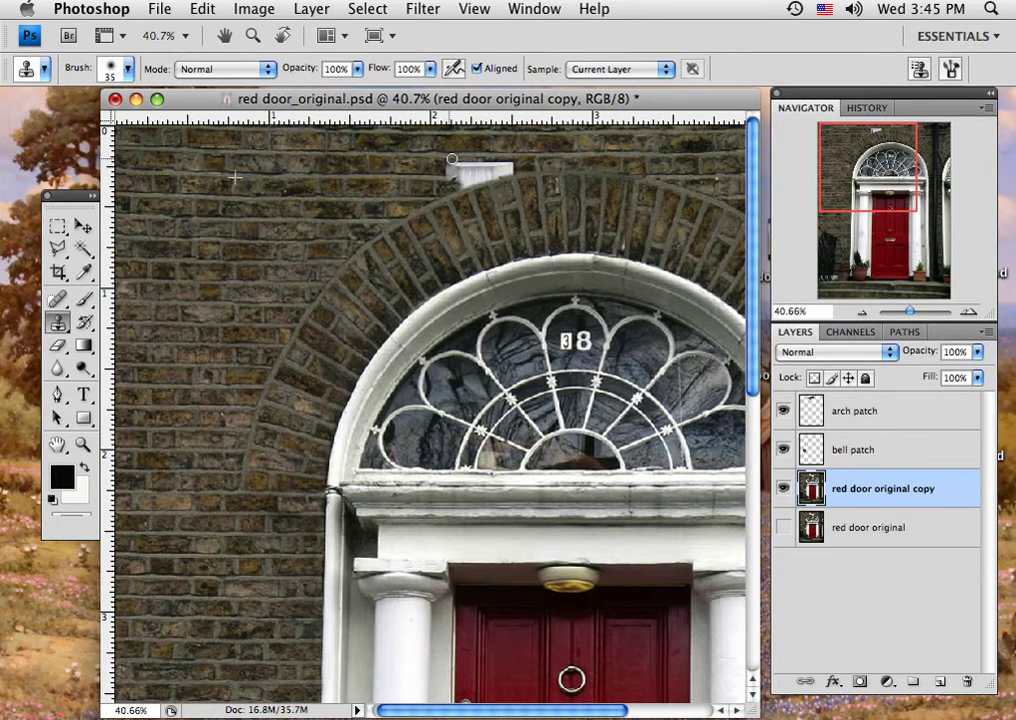
{"action": "mouse_move", "coordinate": [444, 163]}
{"action": "left_mouse_down"}
{"action": "mouse_move", "coordinate": [469, 183]}
{"action": "mouse_move", "coordinate": [511, 166]}
{"action": "mouse_move", "coordinate": [460, 166]}
{"action": "mouse_move", "coordinate": [503, 163]}
{"action": "left_mouse_up"}
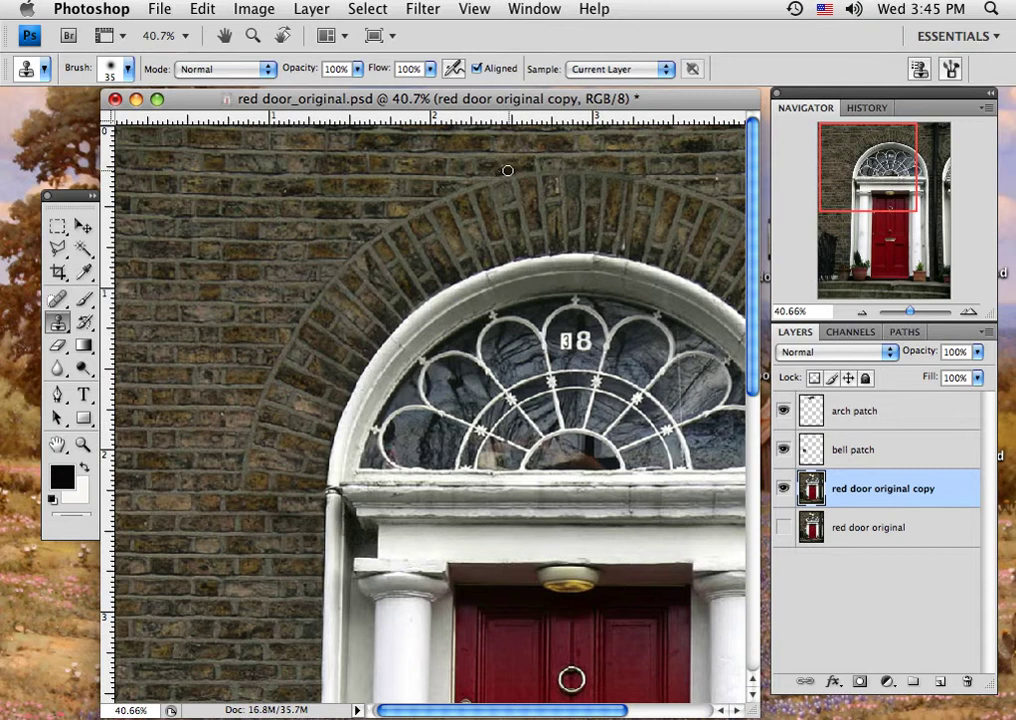
- Examine the patched brick arch with the arch patch layer briefly hidden for comparison, and review the whole photo
{"action": "left_click_drag", "start_coordinate": [537, 243], "coordinate": [325, 279]}
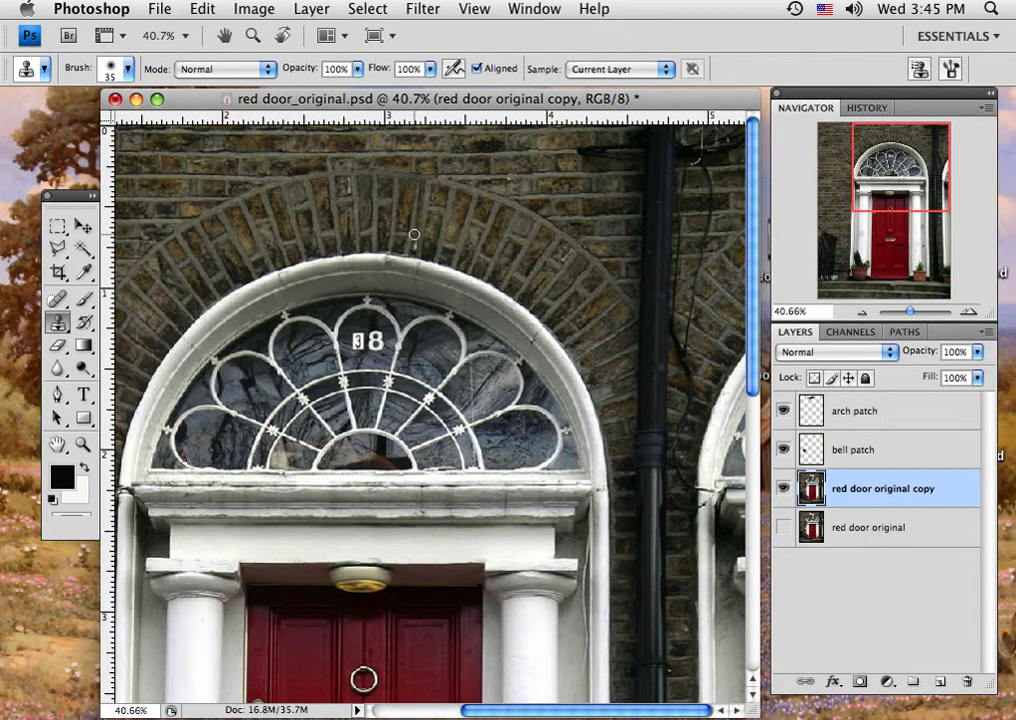
{"action": "mouse_move", "coordinate": [415, 241]}
{"action": "left_mouse_down"}
{"action": "mouse_move", "coordinate": [413, 250]}
{"action": "mouse_move", "coordinate": [431, 187]}
{"action": "mouse_move", "coordinate": [427, 201]}
{"action": "left_mouse_up"}
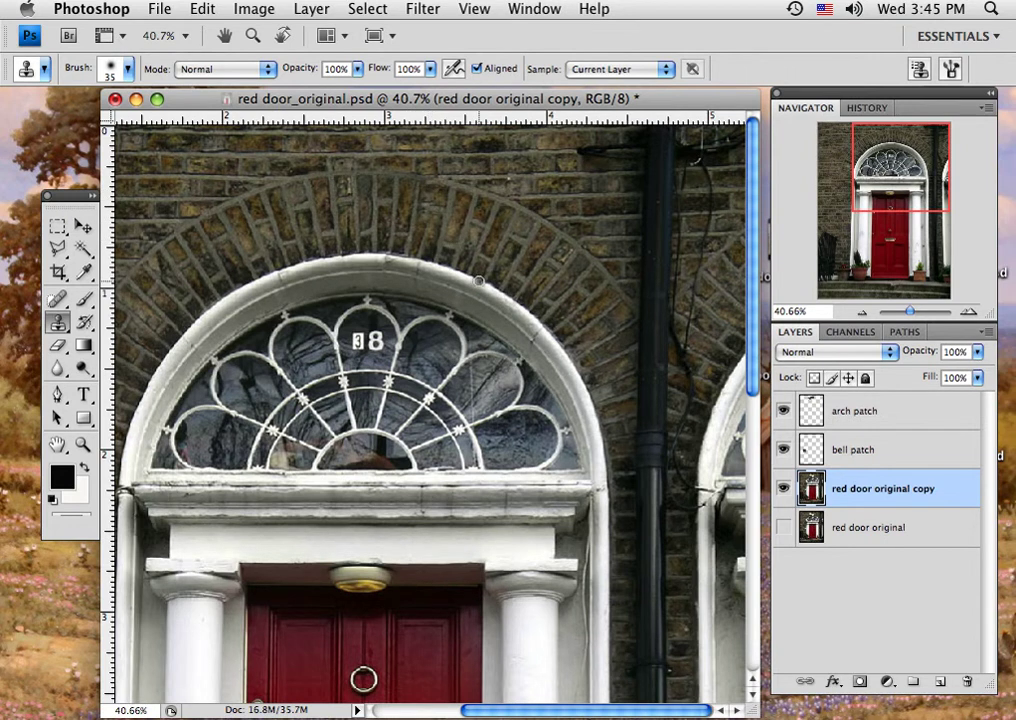
{"action": "left_click_drag", "start_coordinate": [366, 218], "coordinate": [345, 185]}
{"action": "left_click", "coordinate": [784, 412]}
{"action": "left_click", "coordinate": [784, 412]}
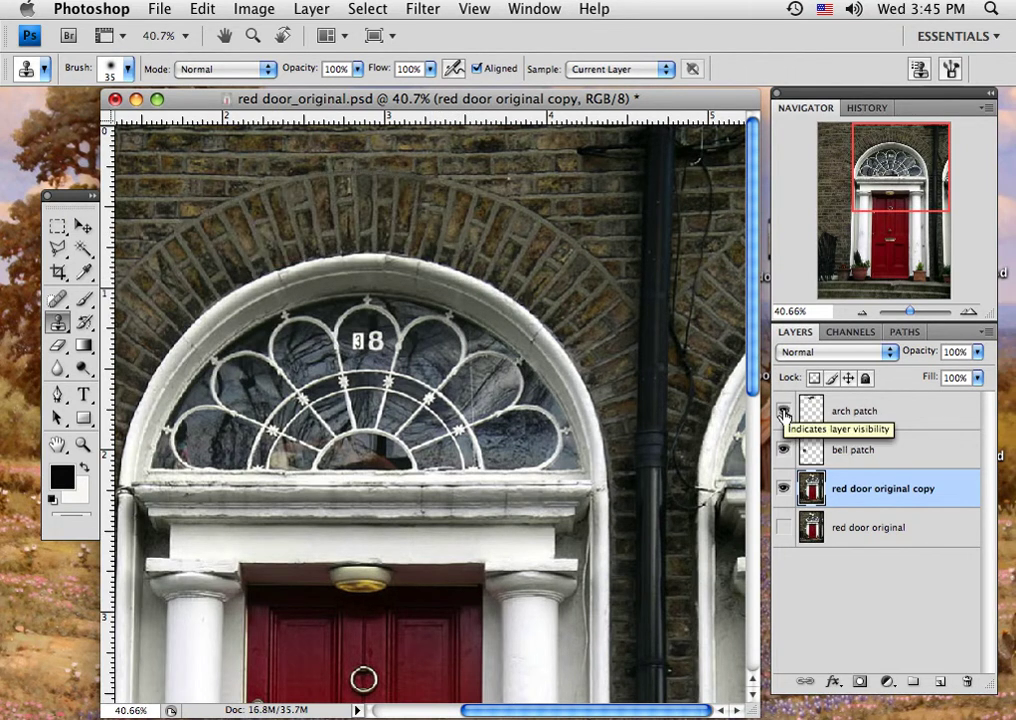
{"action": "left_click", "coordinate": [784, 412]}
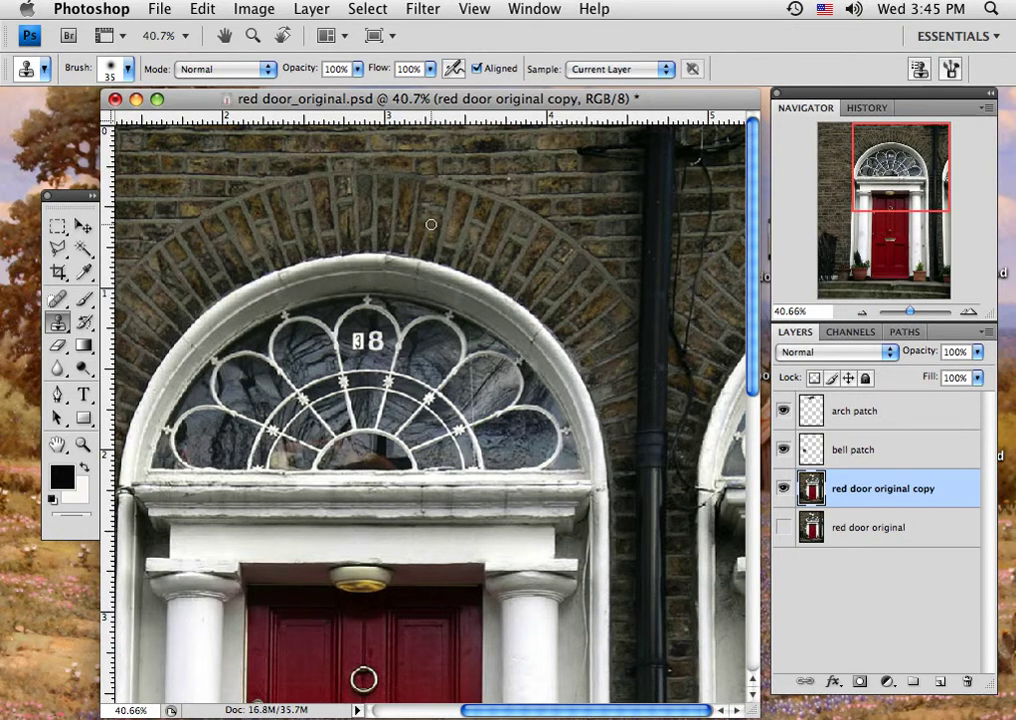
{"action": "mouse_move", "coordinate": [428, 226]}
{"action": "left_mouse_down"}
{"action": "mouse_move", "coordinate": [425, 261]}
{"action": "mouse_move", "coordinate": [437, 189]}
{"action": "mouse_move", "coordinate": [458, 212]}
{"action": "mouse_move", "coordinate": [439, 205]}
{"action": "mouse_move", "coordinate": [435, 239]}
{"action": "mouse_move", "coordinate": [370, 232]}
{"action": "mouse_move", "coordinate": [401, 249]}
{"action": "mouse_move", "coordinate": [434, 247]}
{"action": "mouse_move", "coordinate": [446, 233]}
{"action": "mouse_move", "coordinate": [432, 224]}
{"action": "mouse_move", "coordinate": [445, 227]}
{"action": "mouse_move", "coordinate": [426, 246]}
{"action": "mouse_move", "coordinate": [458, 212]}
{"action": "mouse_move", "coordinate": [457, 223]}
{"action": "mouse_move", "coordinate": [499, 248]}
{"action": "mouse_move", "coordinate": [526, 294]}
{"action": "mouse_move", "coordinate": [550, 294]}
{"action": "mouse_move", "coordinate": [496, 261]}
{"action": "mouse_move", "coordinate": [467, 208]}
{"action": "mouse_move", "coordinate": [471, 233]}
{"action": "mouse_move", "coordinate": [272, 261]}
{"action": "mouse_move", "coordinate": [284, 240]}
{"action": "mouse_move", "coordinate": [332, 214]}
{"action": "mouse_move", "coordinate": [436, 240]}
{"action": "mouse_move", "coordinate": [348, 263]}
{"action": "left_mouse_up"}
{"action": "left_click", "coordinate": [59, 347]}
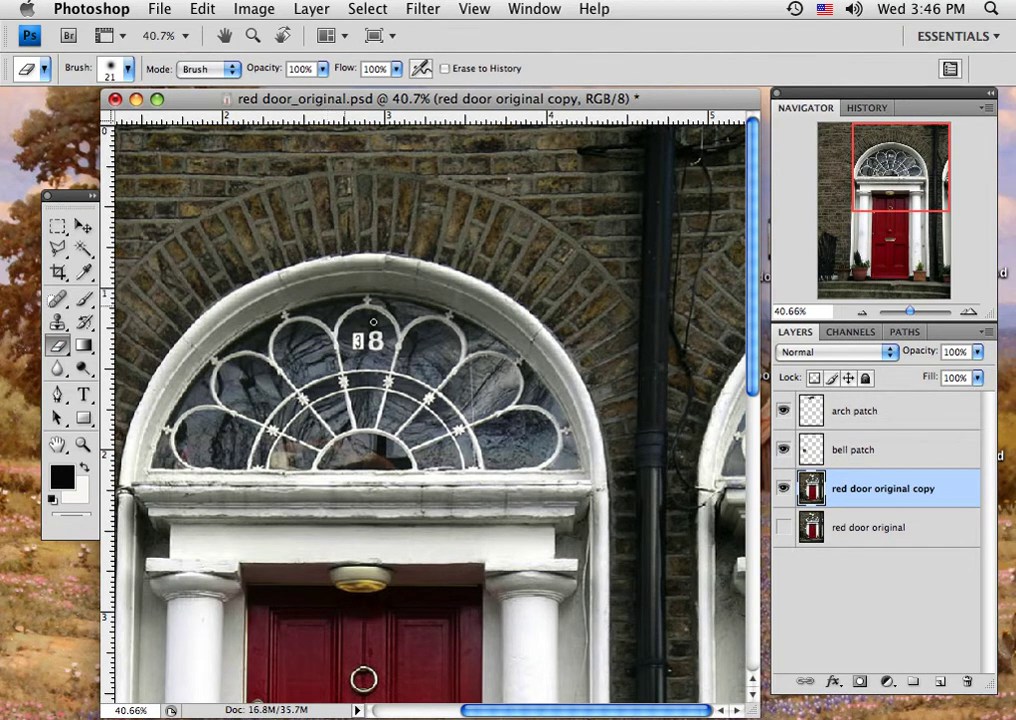
{"action": "left_click", "coordinate": [858, 411]}
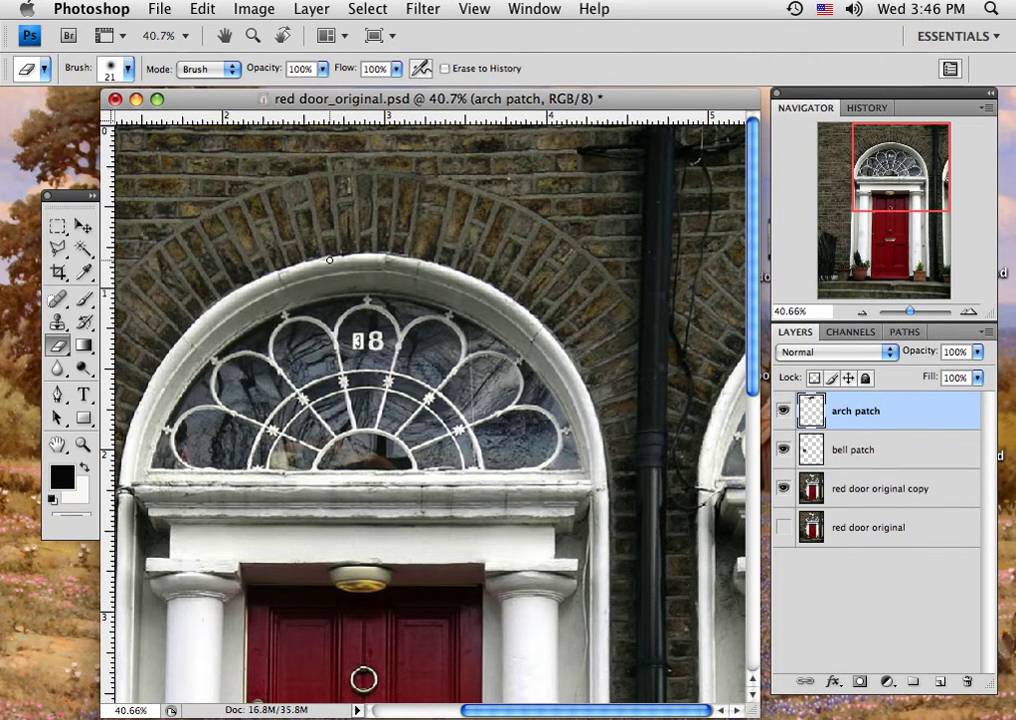
{"action": "left_click", "coordinate": [784, 412]}
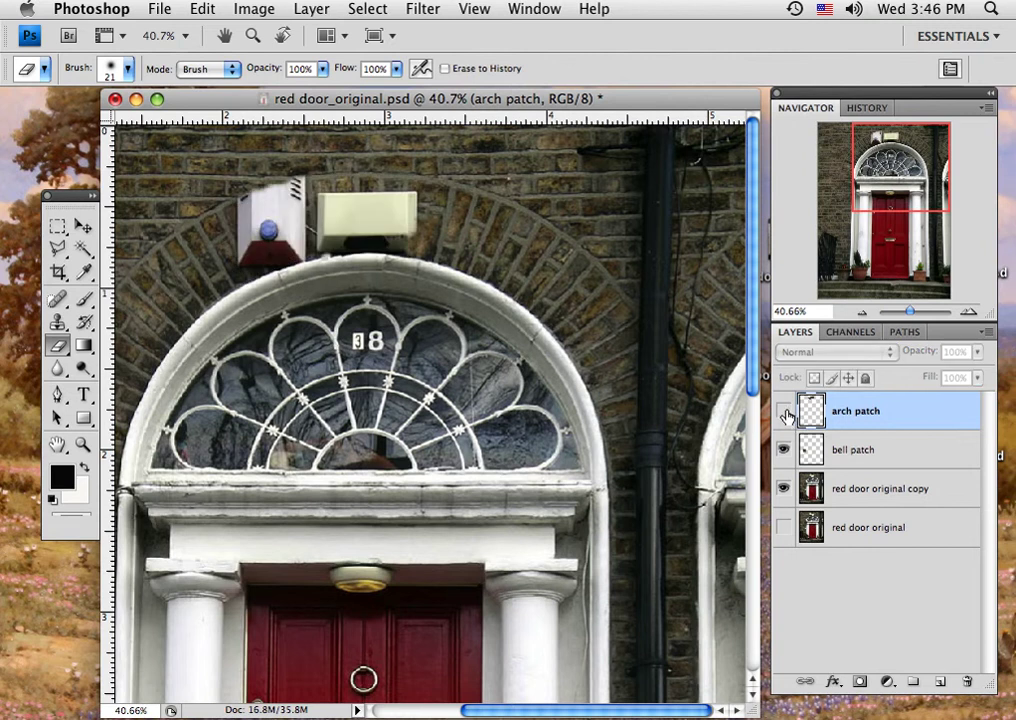
{"action": "left_click", "coordinate": [786, 413]}
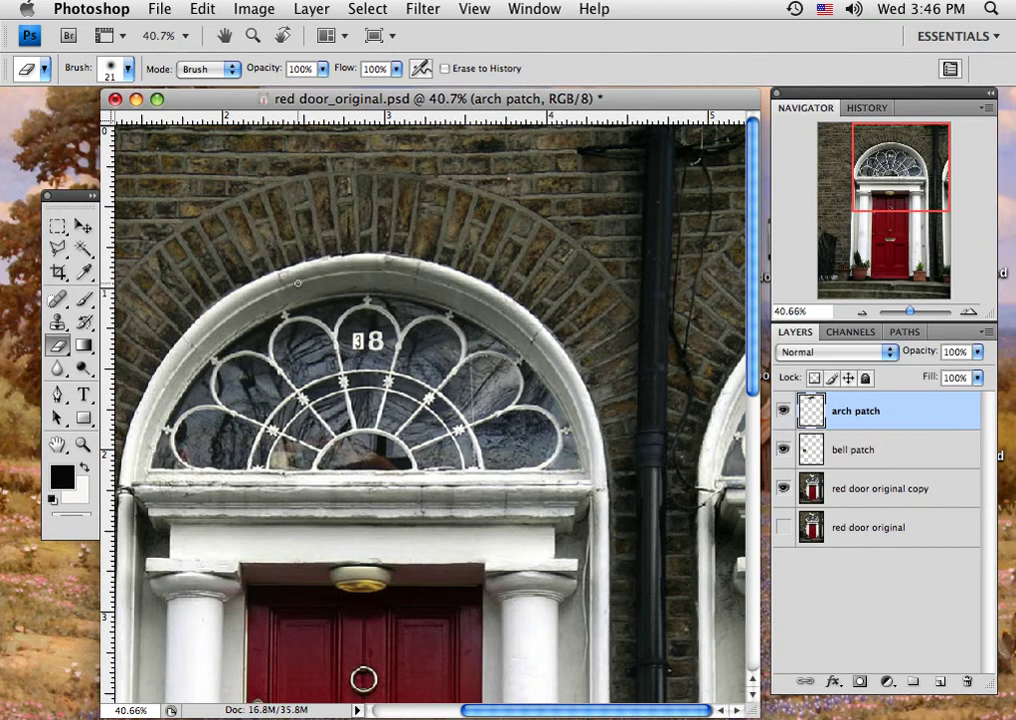
{"action": "left_click_drag", "start_coordinate": [908, 312], "coordinate": [908, 314]}
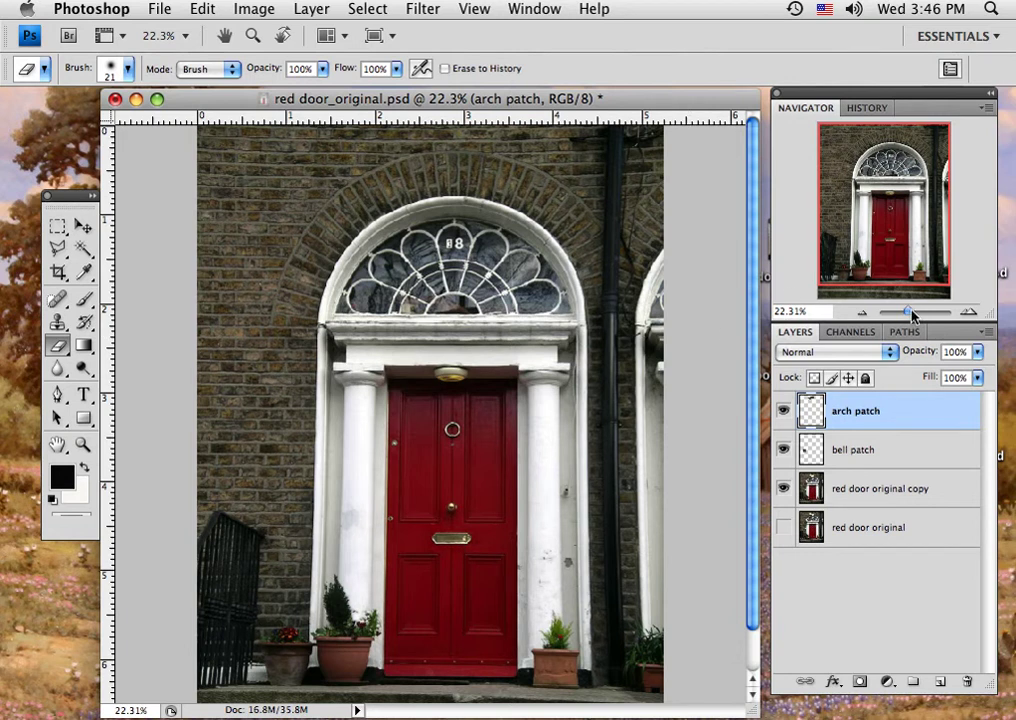
{"action": "left_click_drag", "start_coordinate": [910, 313], "coordinate": [907, 312]}
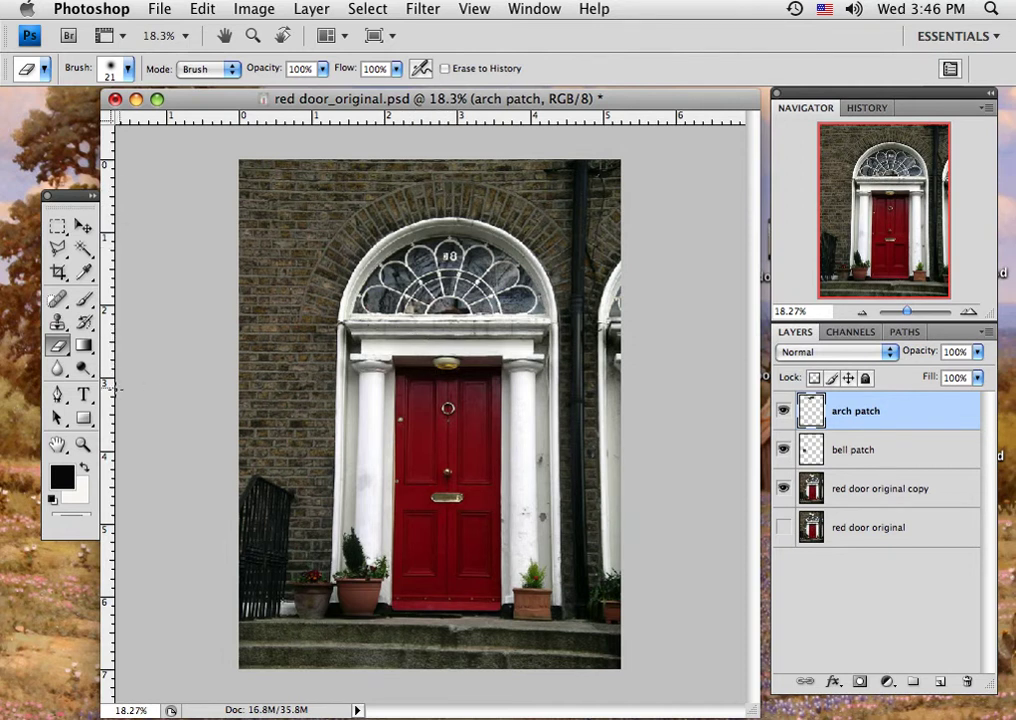
- Clone the lintel's lower edge over the left half of the light fixture on the red door original copy layer, using a soft 35 px Clone Stamp
{"action": "left_click", "coordinate": [83, 444]}
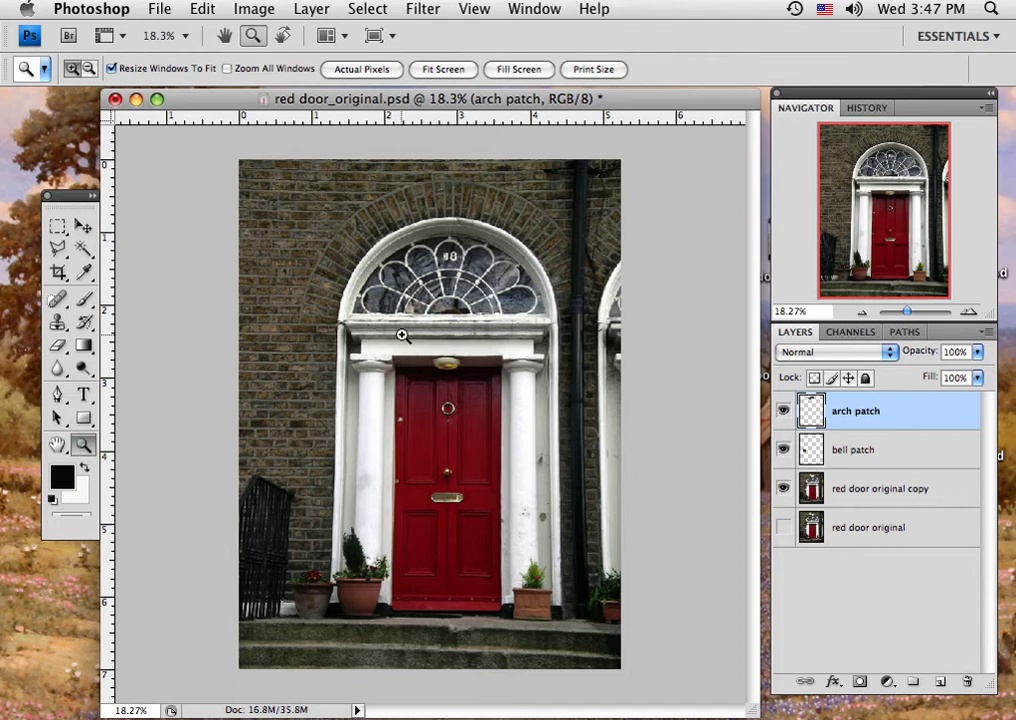
{"action": "left_click_drag", "start_coordinate": [404, 334], "coordinate": [483, 389]}
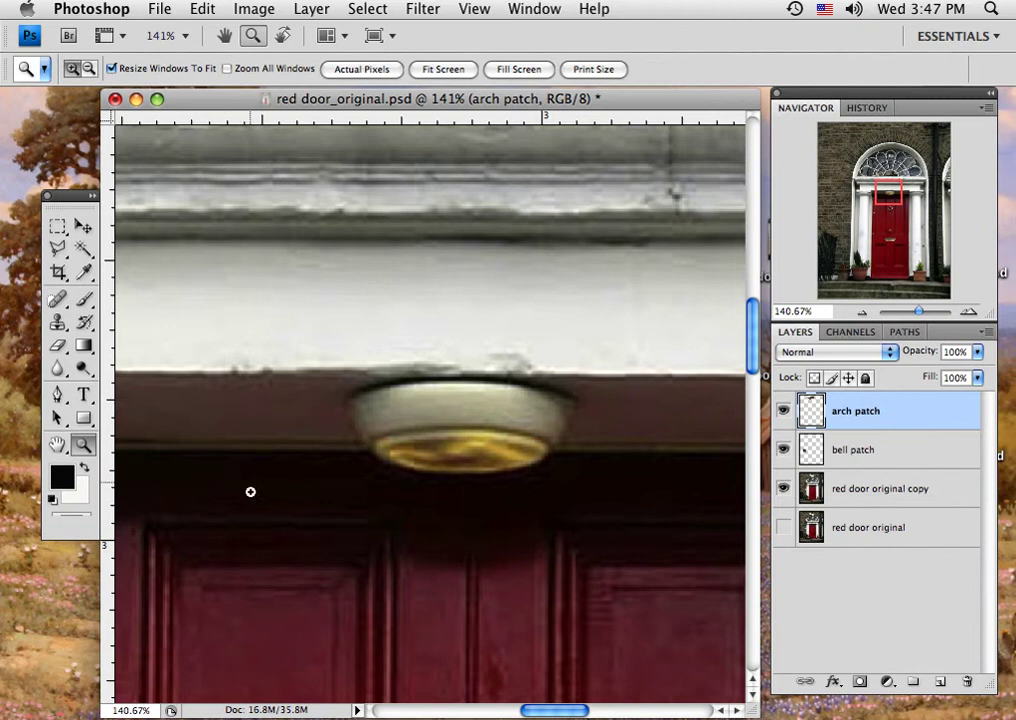
{"action": "left_click", "coordinate": [916, 310]}
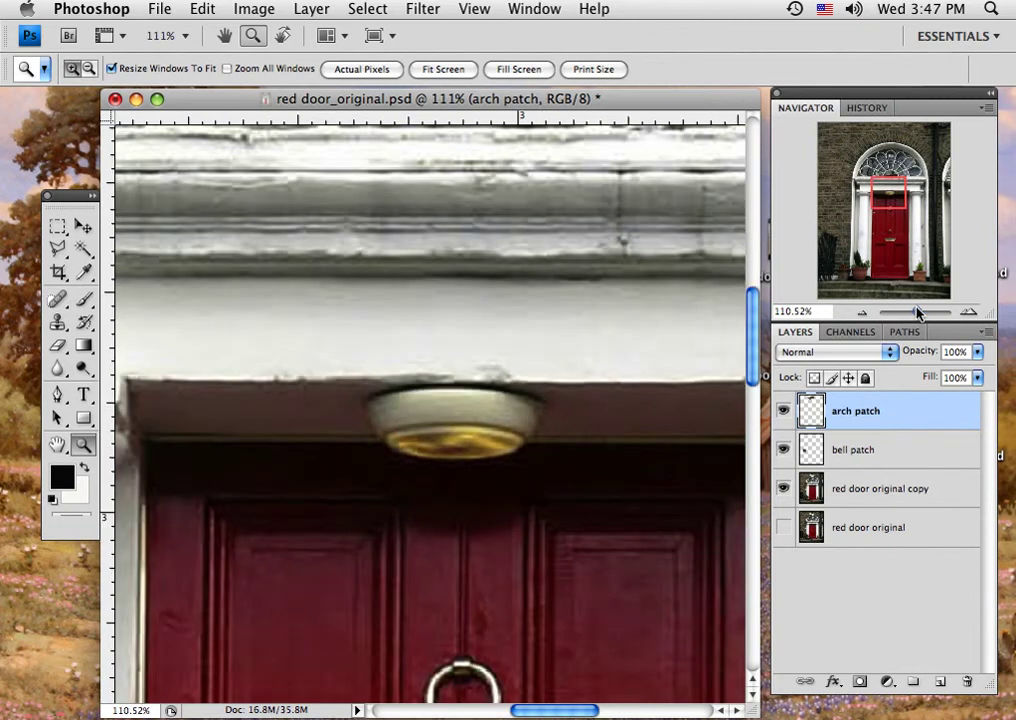
{"action": "left_click", "coordinate": [58, 323]}
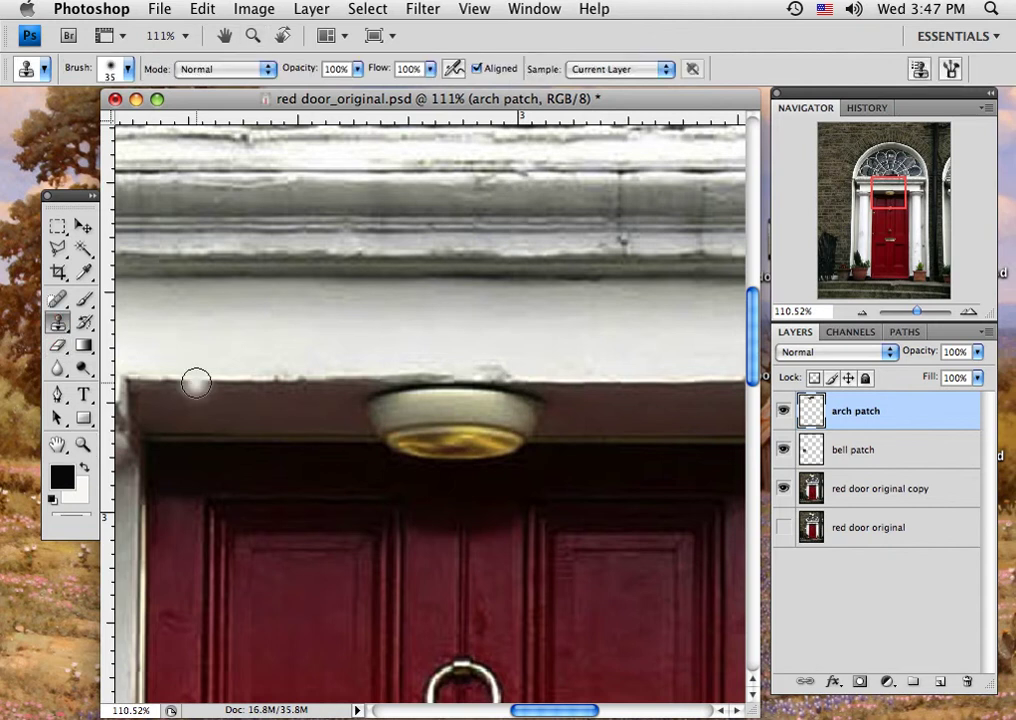
{"action": "left_click", "coordinate": [200, 386], "text": "alt"}
{"action": "left_click", "coordinate": [810, 490]}
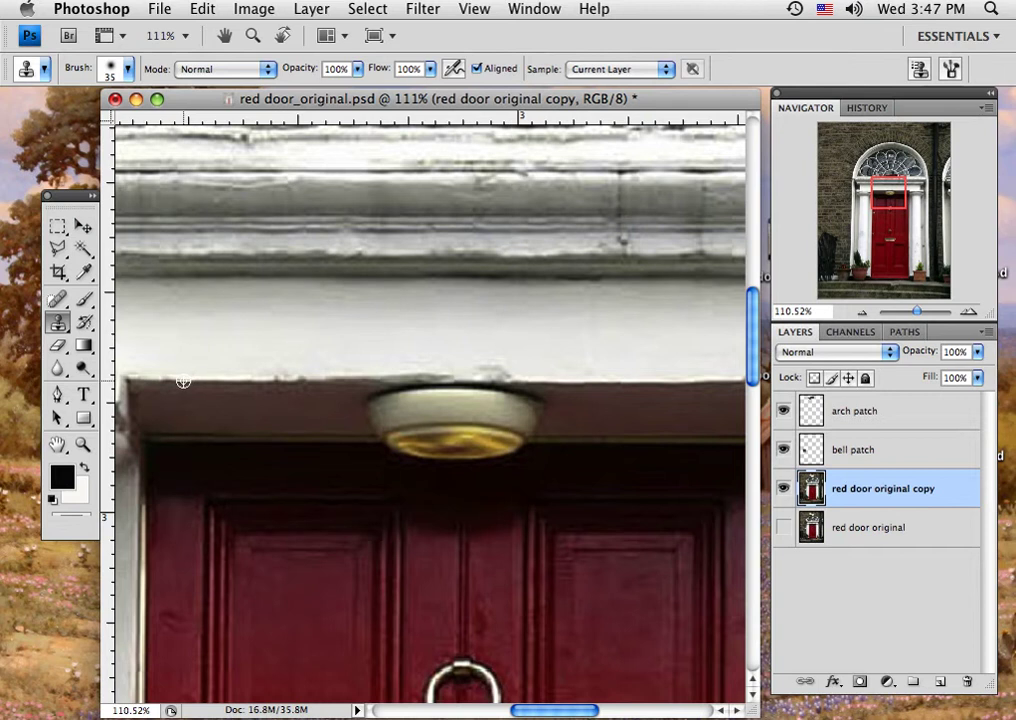
{"action": "left_click_drag", "start_coordinate": [231, 378], "coordinate": [302, 379]}
{"action": "left_click", "coordinate": [317, 381], "text": "alt"}
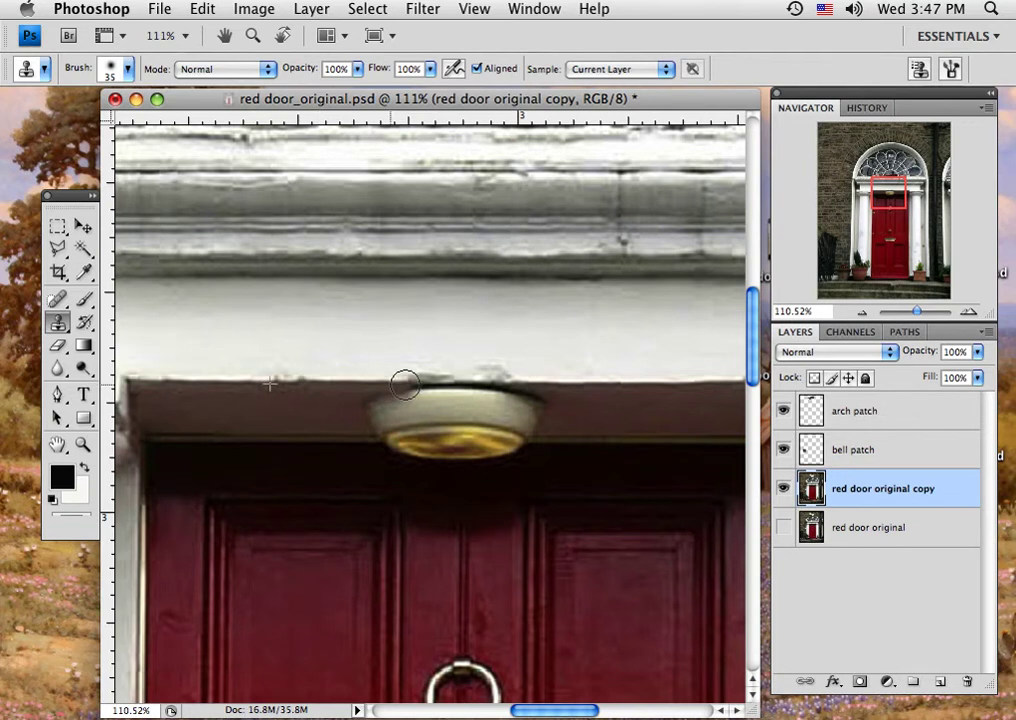
{"action": "mouse_move", "coordinate": [453, 382]}
{"action": "left_mouse_down"}
{"action": "mouse_move", "coordinate": [363, 404]}
{"action": "mouse_move", "coordinate": [379, 405]}
{"action": "mouse_move", "coordinate": [367, 413]}
{"action": "mouse_move", "coordinate": [484, 409]}
{"action": "mouse_move", "coordinate": [454, 398]}
{"action": "mouse_move", "coordinate": [480, 395]}
{"action": "mouse_move", "coordinate": [413, 401]}
{"action": "mouse_move", "coordinate": [466, 411]}
{"action": "mouse_move", "coordinate": [409, 419]}
{"action": "mouse_move", "coordinate": [463, 420]}
{"action": "left_mouse_up"}
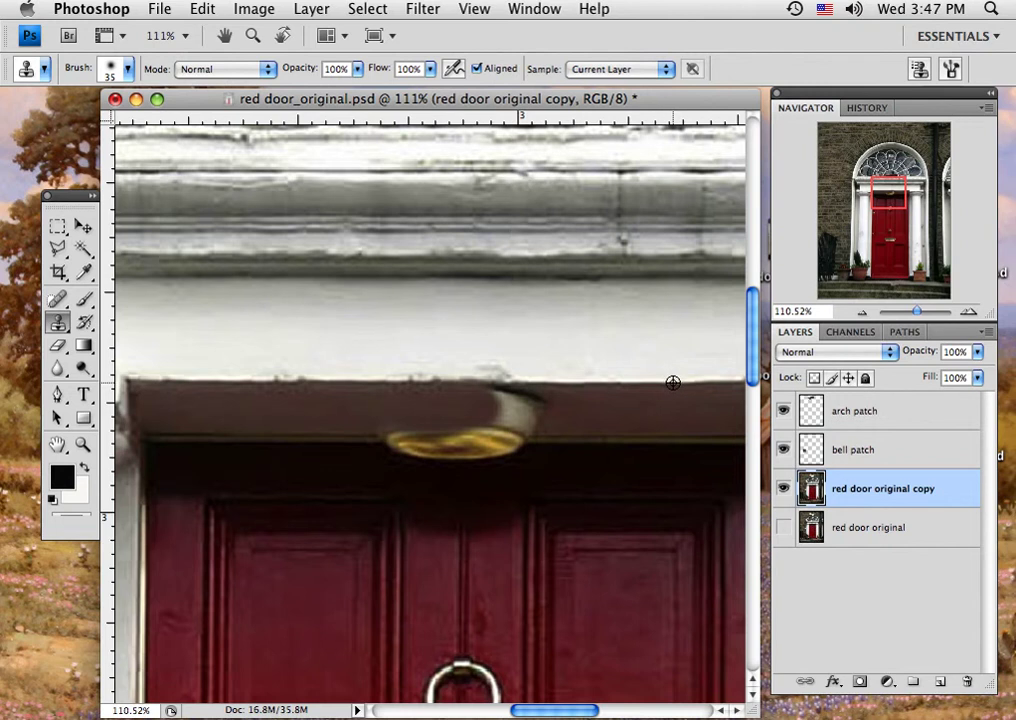
- Clone the lintel's underside and the door frame's top edge over the light fixture's remaining right half and yellow glass
{"action": "left_click", "coordinate": [538, 381], "text": "alt"}
{"action": "mouse_move", "coordinate": [538, 381]}
{"action": "left_mouse_down"}
{"action": "mouse_move", "coordinate": [459, 385]}
{"action": "mouse_move", "coordinate": [465, 398]}
{"action": "mouse_move", "coordinate": [503, 408]}
{"action": "mouse_move", "coordinate": [535, 404]}
{"action": "mouse_move", "coordinate": [518, 416]}
{"action": "mouse_move", "coordinate": [537, 418]}
{"action": "mouse_move", "coordinate": [452, 411]}
{"action": "left_mouse_up"}
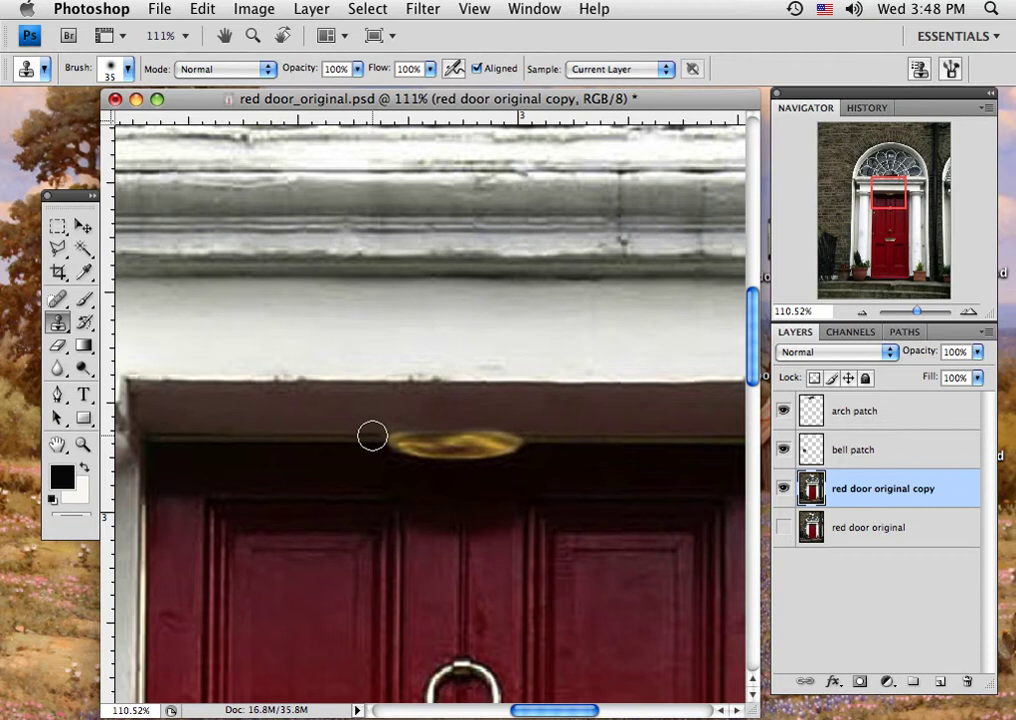
{"action": "mouse_move", "coordinate": [372, 435]}
{"action": "left_mouse_down"}
{"action": "mouse_move", "coordinate": [481, 442]}
{"action": "mouse_move", "coordinate": [464, 448]}
{"action": "mouse_move", "coordinate": [440, 446]}
{"action": "mouse_move", "coordinate": [491, 441]}
{"action": "left_mouse_up"}
{"action": "left_click_drag", "start_coordinate": [482, 441], "coordinate": [501, 440]}
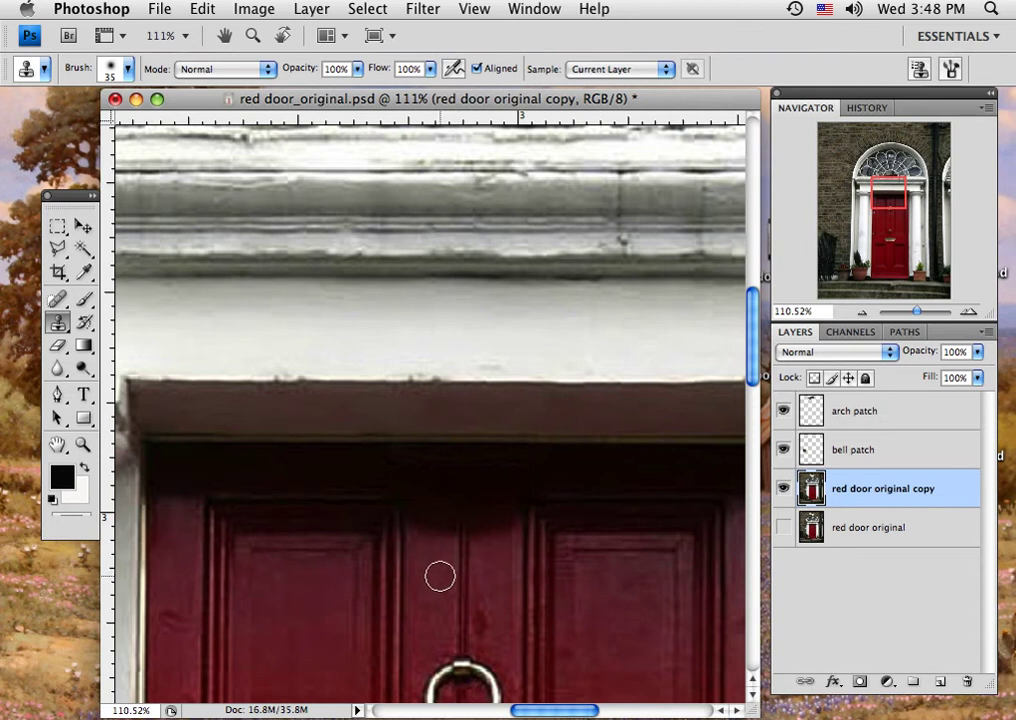
- Clone clean door molding over the dark smudge beneath the removed light fixture, and clone out the white glint in the fanlight glass
{"action": "left_click", "coordinate": [282, 511]}
{"action": "key", "text": "ctrl+z"}
{"action": "mouse_move", "coordinate": [464, 534]}
{"action": "left_mouse_down"}
{"action": "mouse_move", "coordinate": [416, 537]}
{"action": "mouse_move", "coordinate": [510, 539]}
{"action": "mouse_move", "coordinate": [488, 535]}
{"action": "left_mouse_up"}
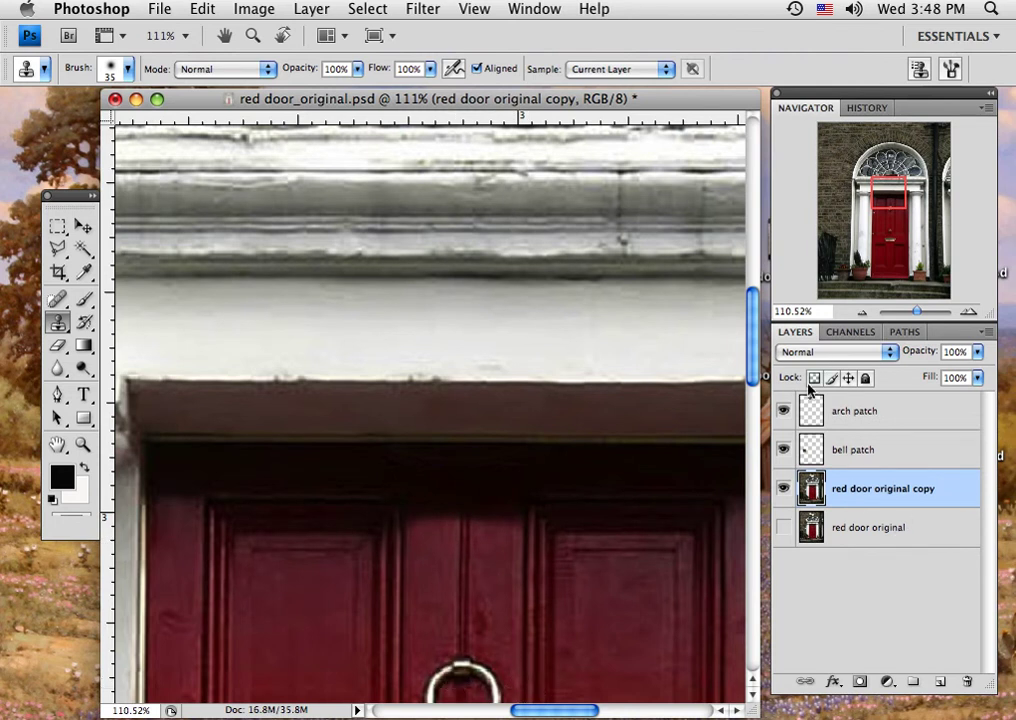
{"action": "mouse_move", "coordinate": [893, 202]}
{"action": "left_mouse_down"}
{"action": "mouse_move", "coordinate": [885, 222]}
{"action": "mouse_move", "coordinate": [899, 167]}
{"action": "left_mouse_up"}
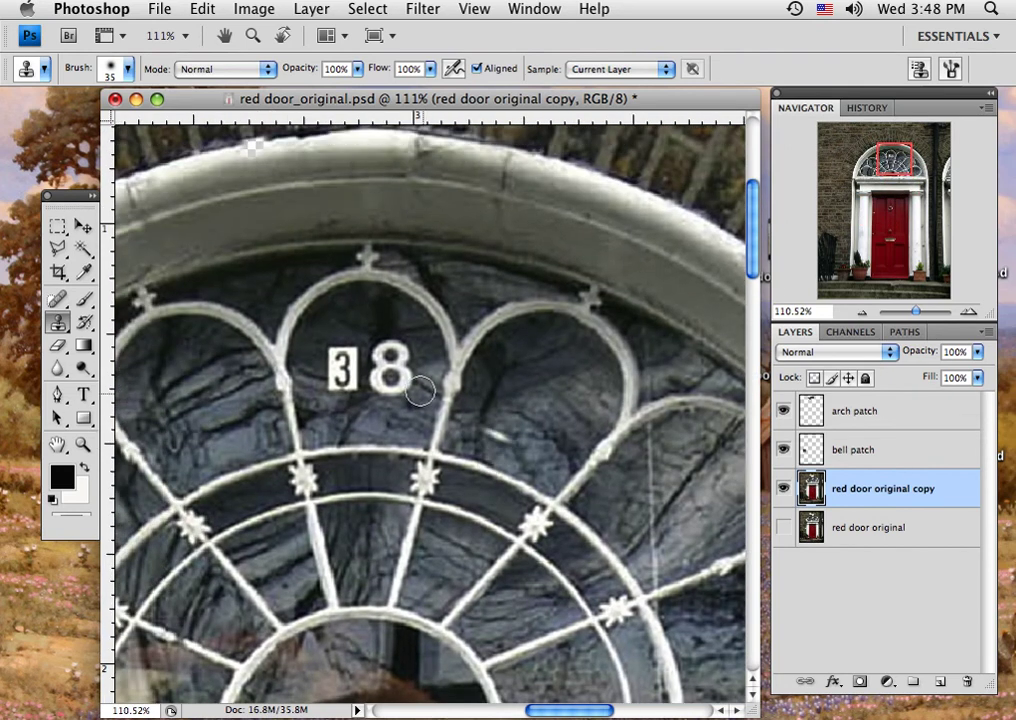
{"action": "left_click", "coordinate": [83, 227]}
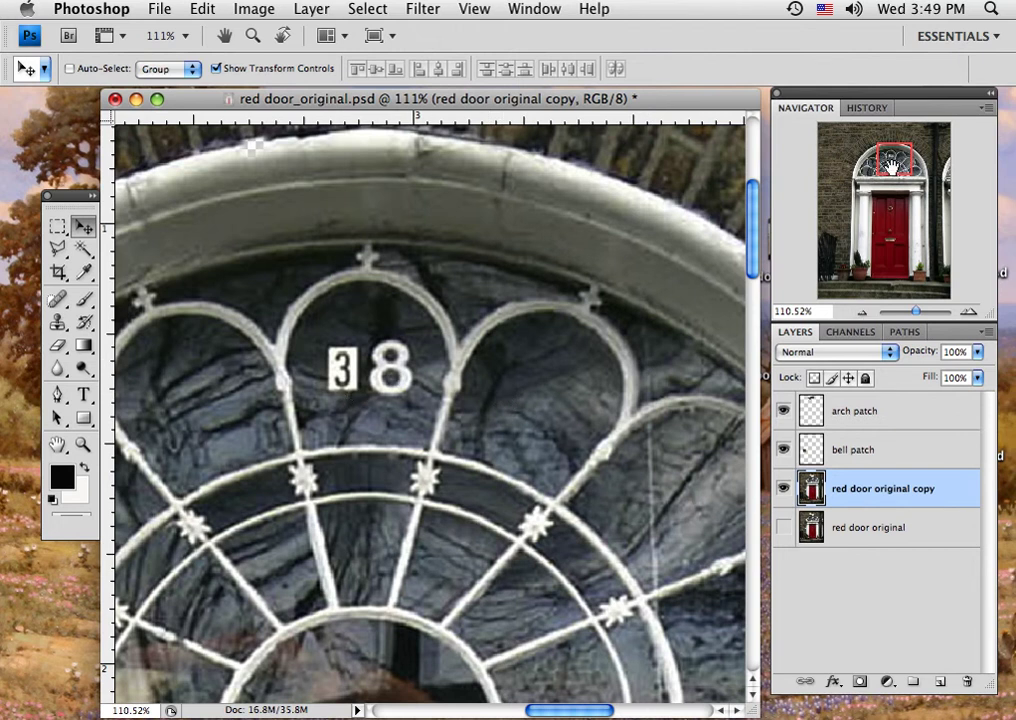
- Add a new layer above the arch patch layer and name it bush
{"action": "left_click_drag", "start_coordinate": [895, 160], "coordinate": [856, 260]}
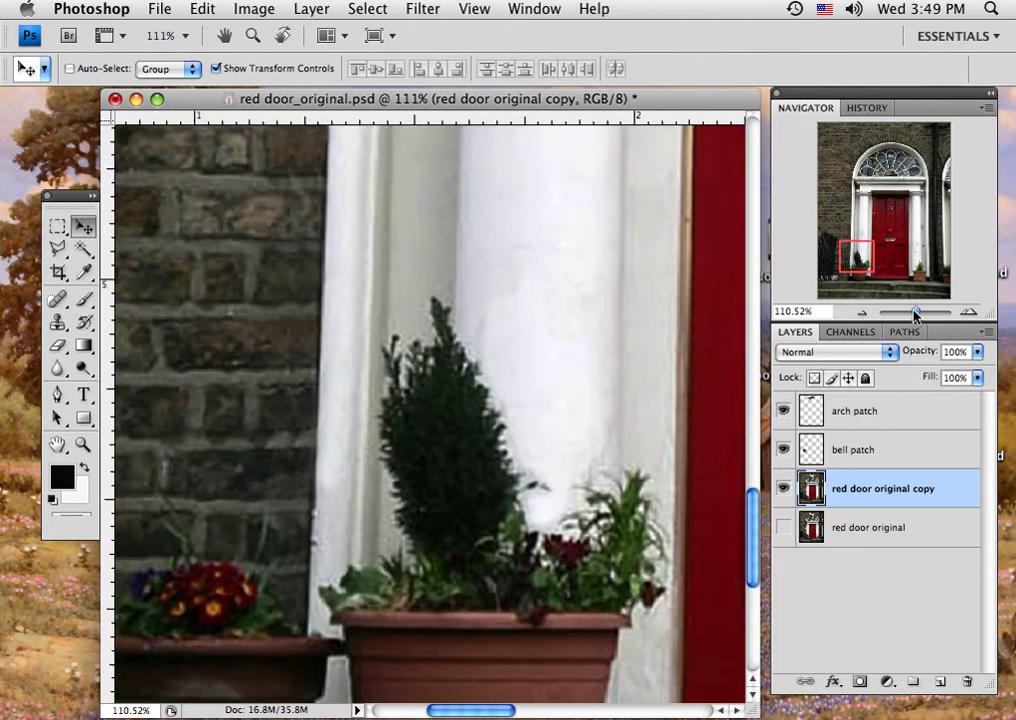
{"action": "left_click_drag", "start_coordinate": [916, 313], "coordinate": [912, 314]}
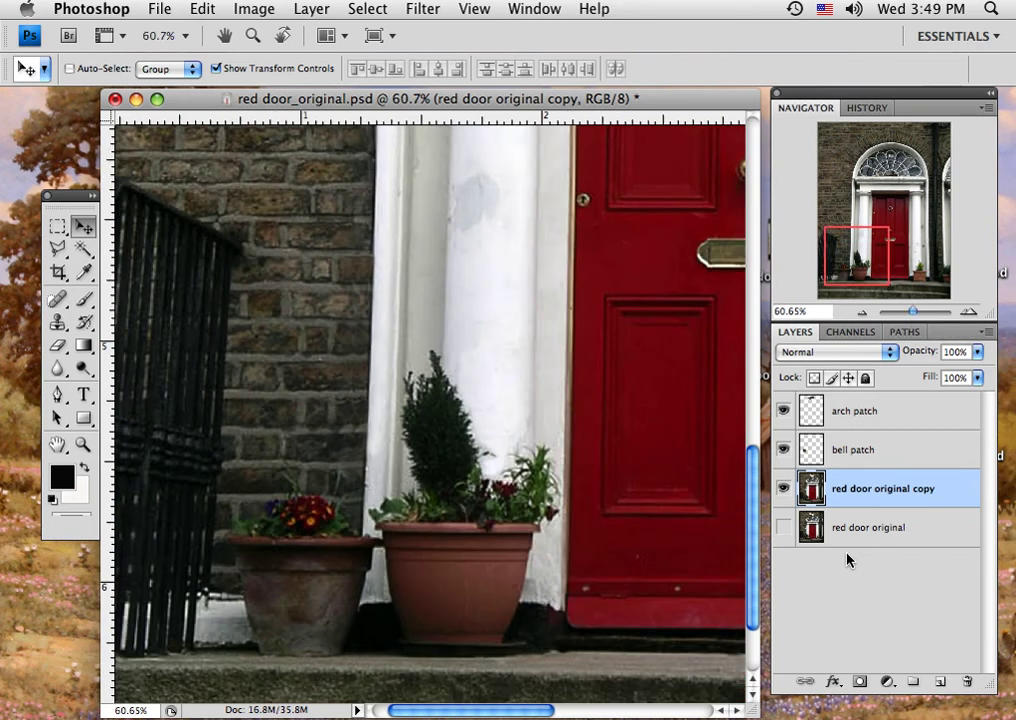
{"action": "left_click", "coordinate": [899, 416]}
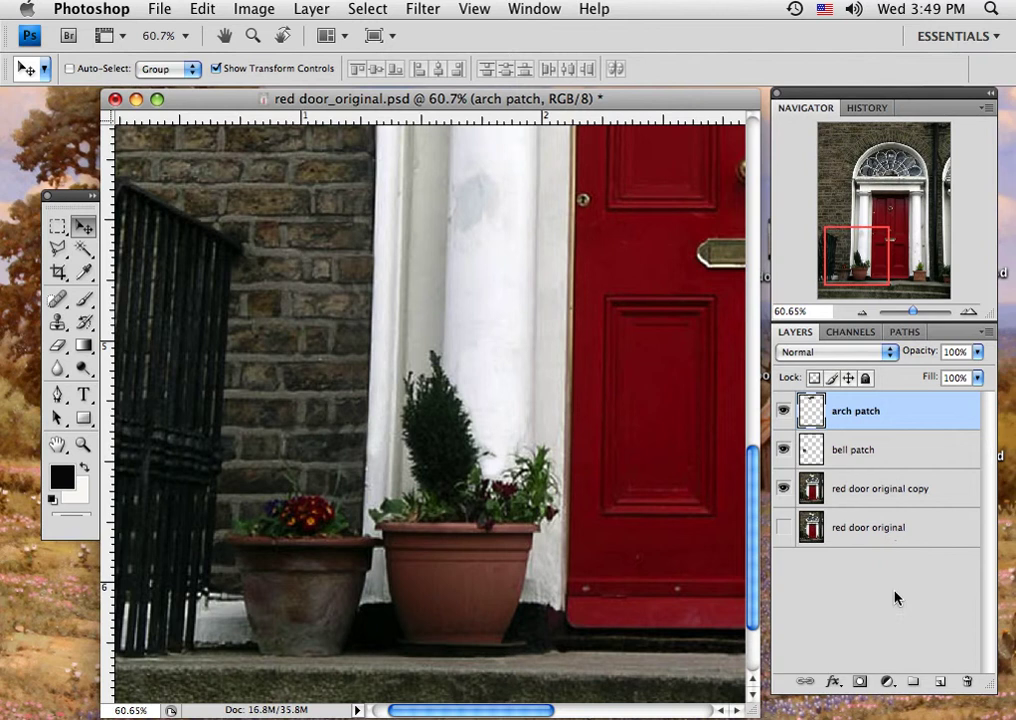
{"action": "left_click", "coordinate": [939, 682]}
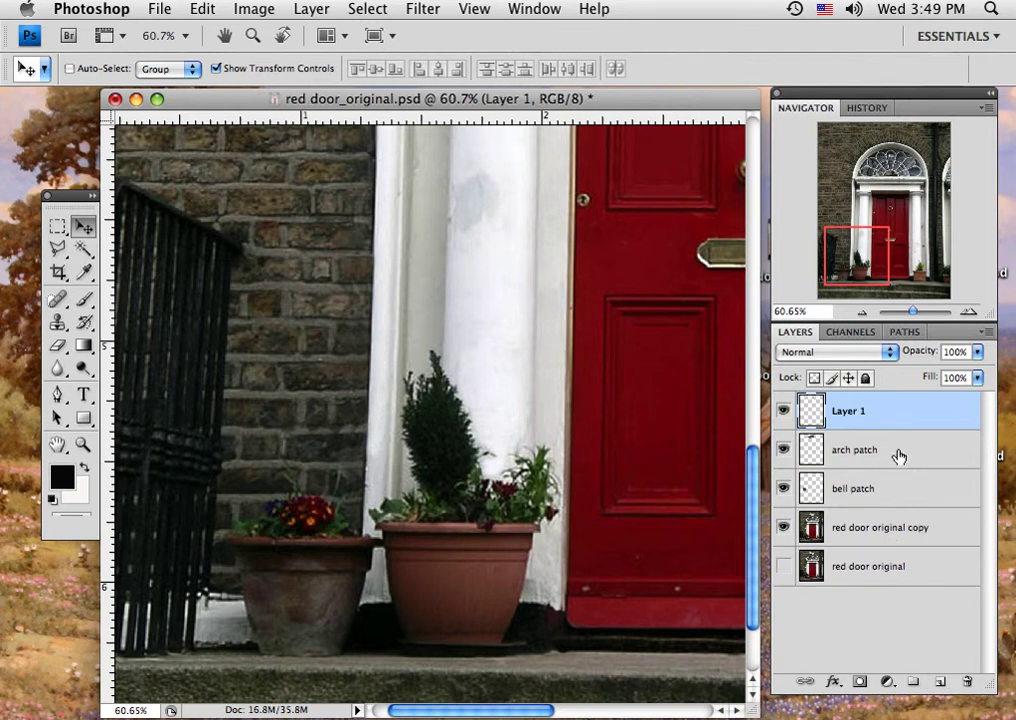
{"action": "double_click", "coordinate": [847, 412]}
{"action": "type", "text": "bush"}
{"action": "key", "text": "Return"}
- Outline the tall bush in the large planter on the red door original copy layer with the Polygonal Lasso, feathered 1 px
{"action": "left_click", "coordinate": [855, 530]}
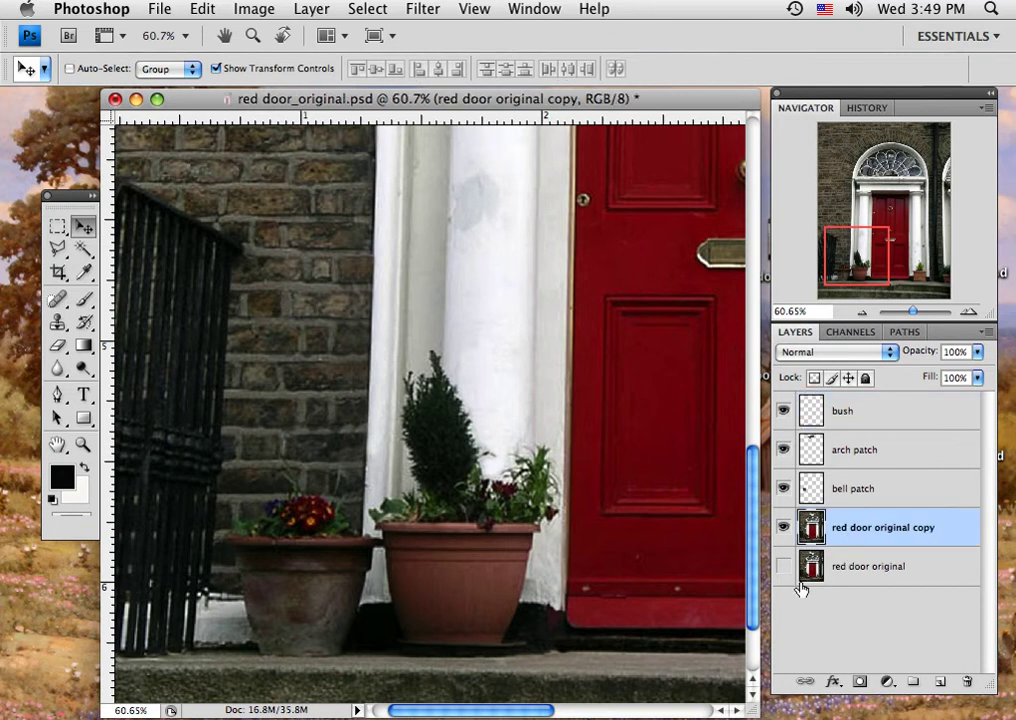
{"action": "left_click", "coordinate": [58, 249]}
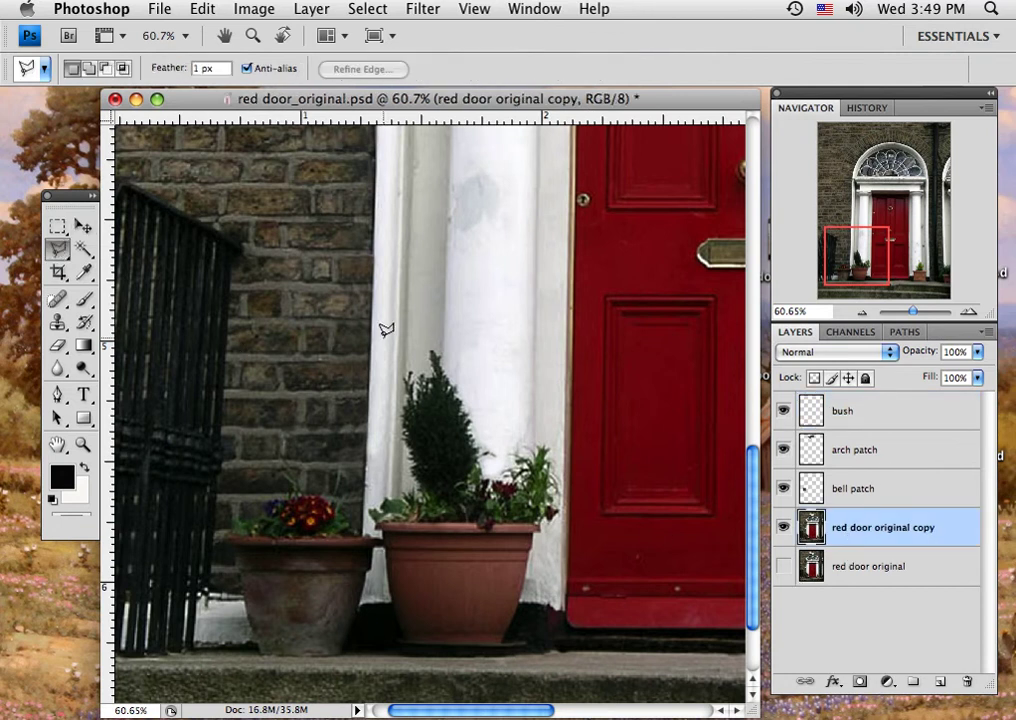
{"action": "left_click", "coordinate": [481, 353]}
{"action": "left_click", "coordinate": [476, 518]}
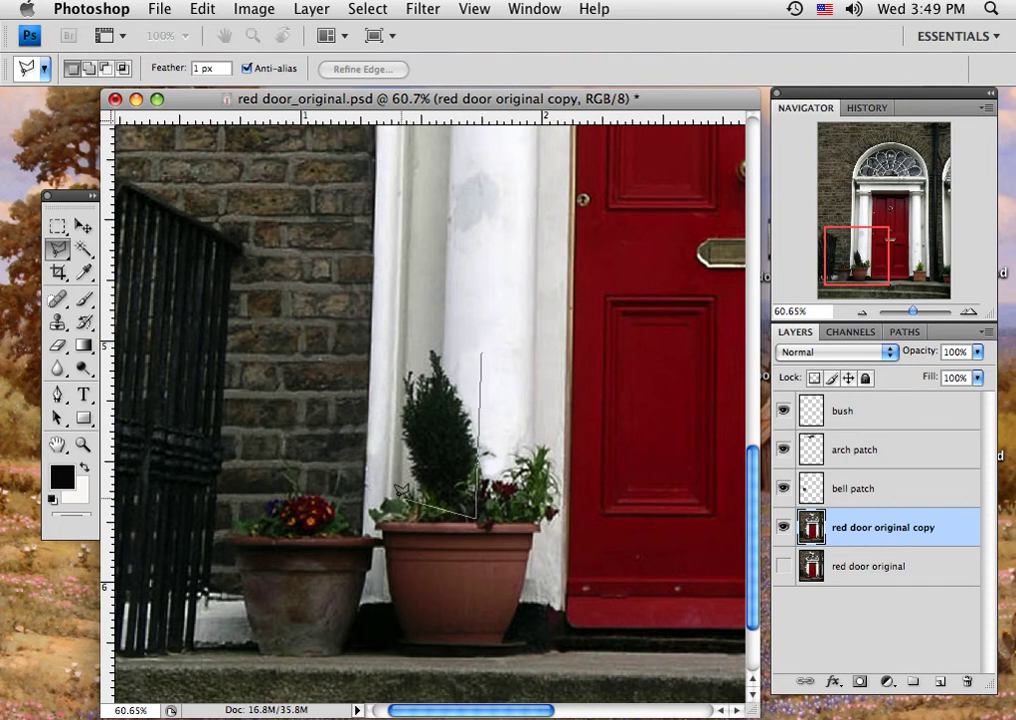
{"action": "left_click", "coordinate": [388, 502]}
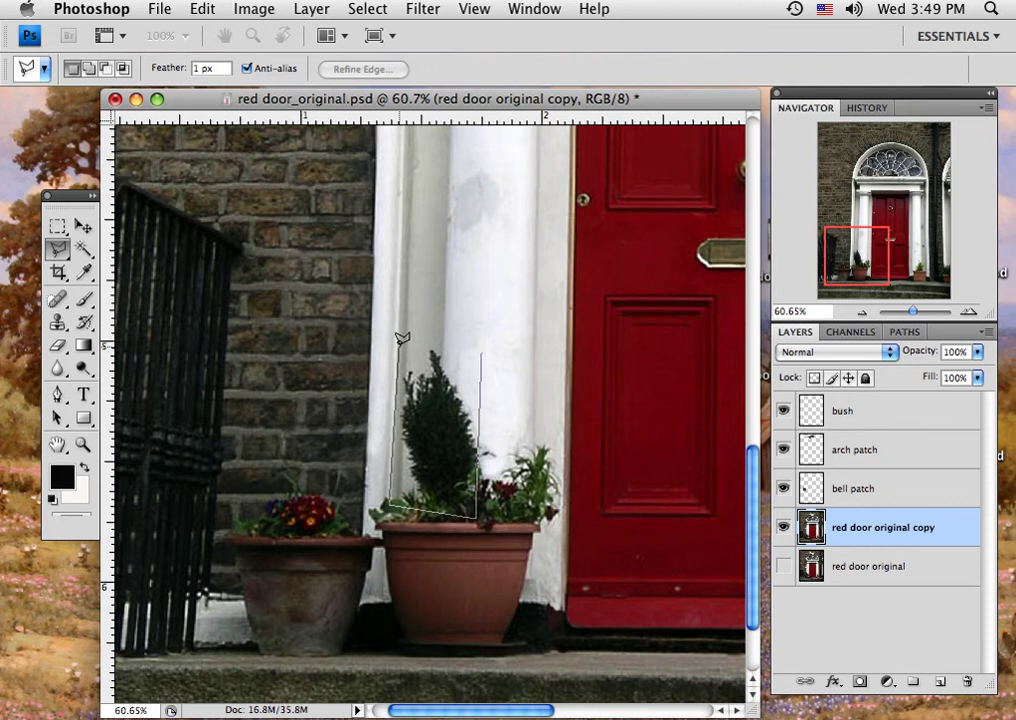
{"action": "left_click", "coordinate": [400, 344]}
{"action": "left_click", "coordinate": [417, 337]}
{"action": "left_click", "coordinate": [481, 353]}
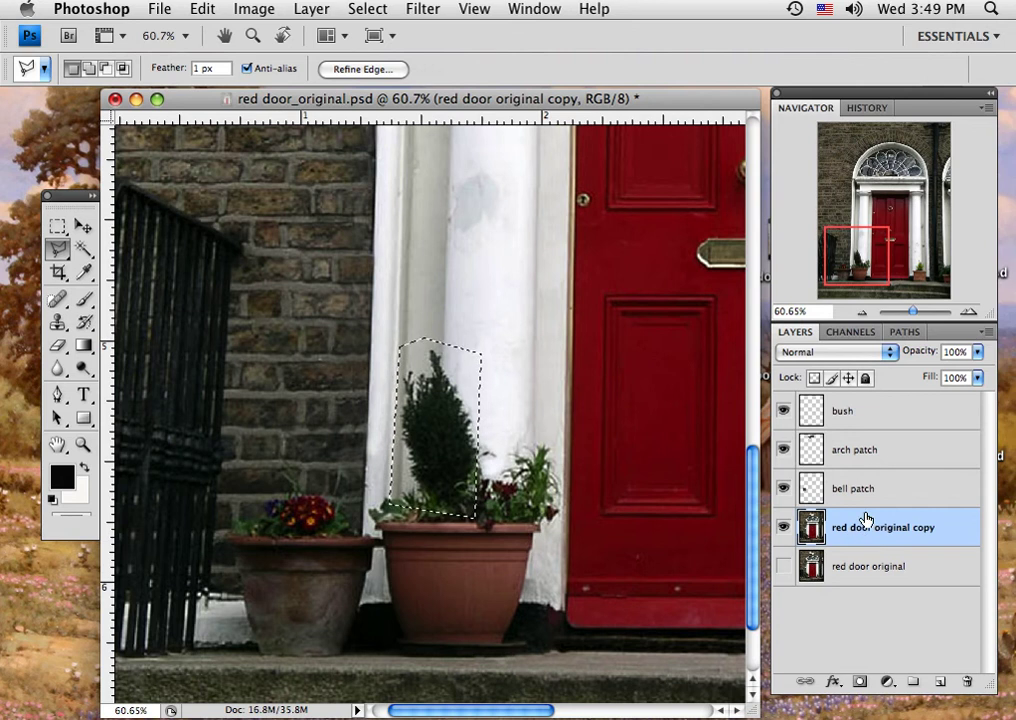
- Paste a copy of the selected bush onto the bush layer, checking it with the red door original copy layer briefly hidden
{"action": "left_click", "coordinate": [858, 421]}
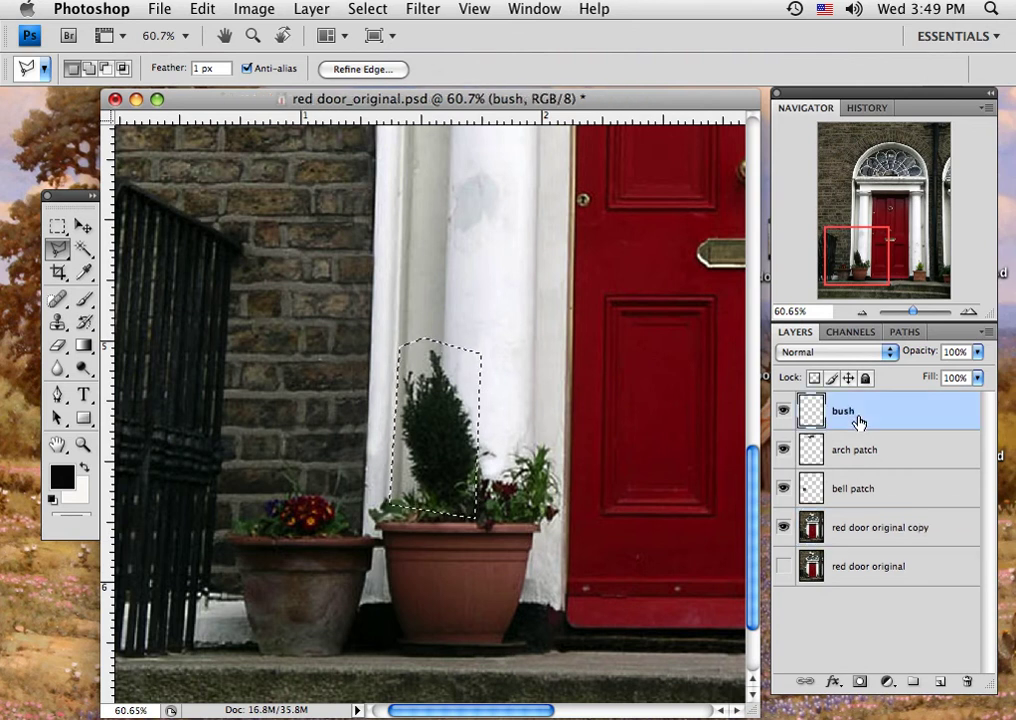
{"action": "key", "text": "ctrl+d"}
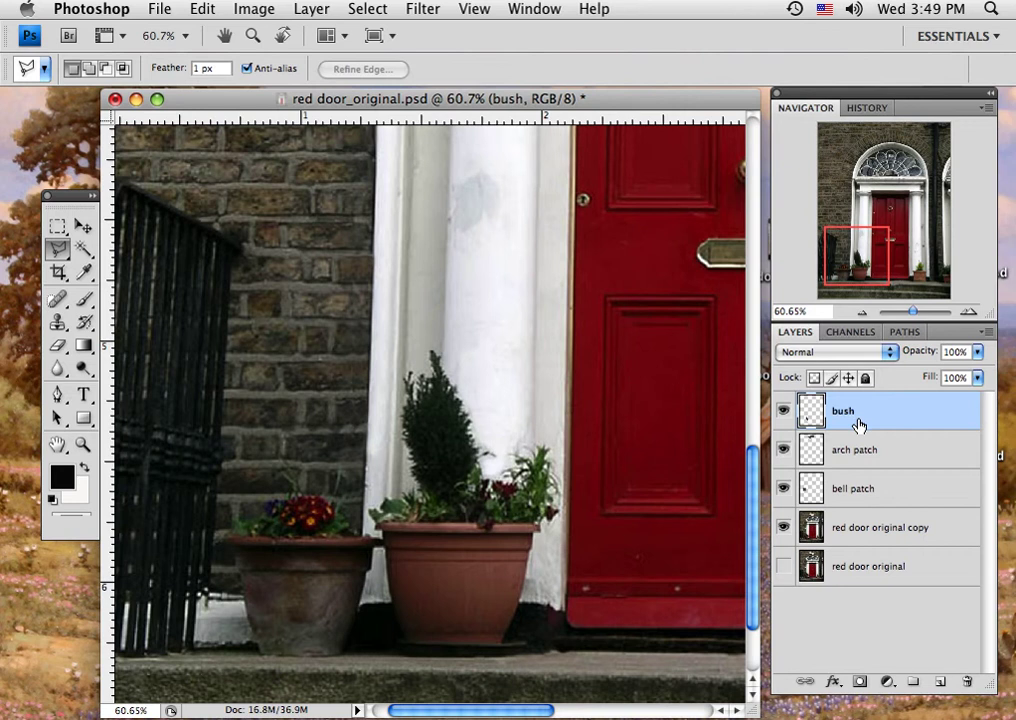
{"action": "left_click", "coordinate": [83, 226]}
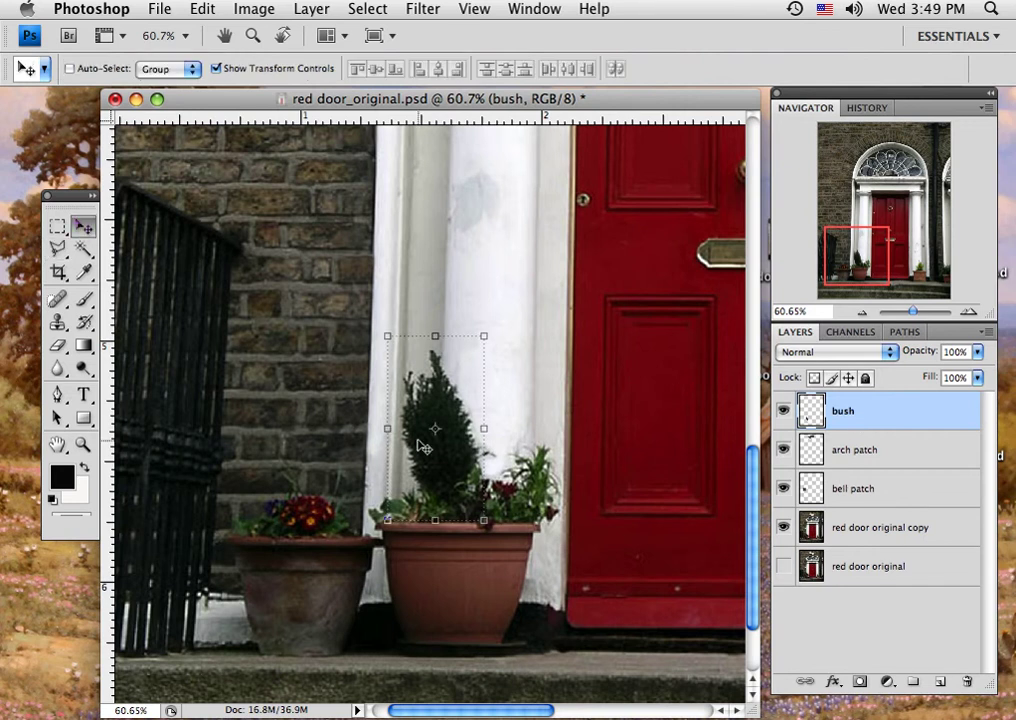
{"action": "left_click", "coordinate": [784, 527]}
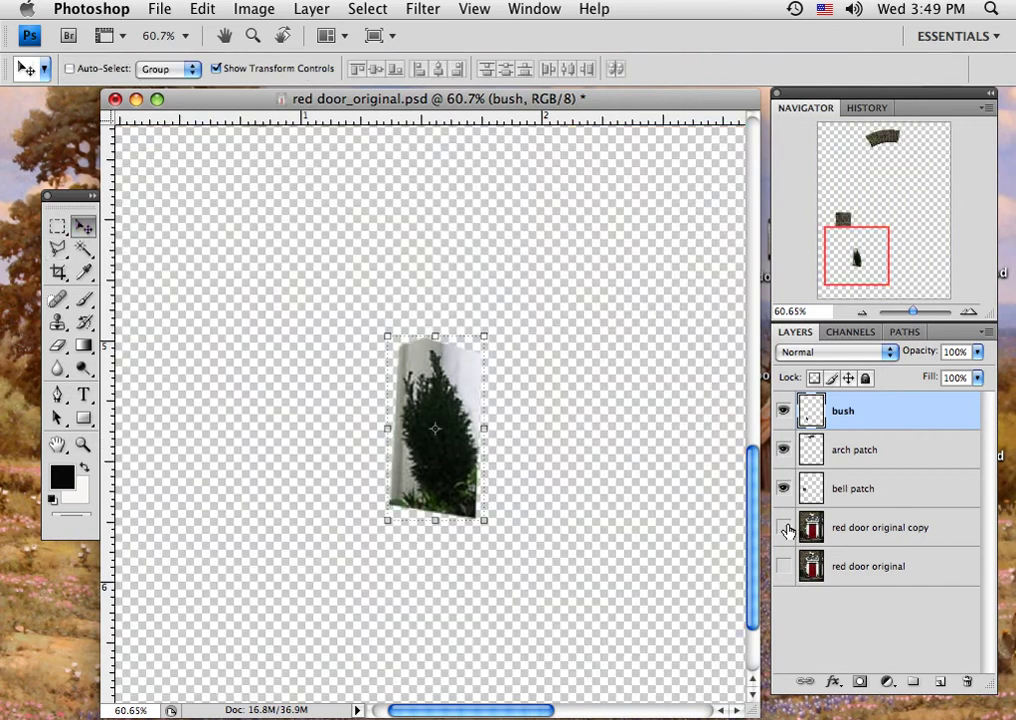
{"action": "left_click", "coordinate": [784, 527]}
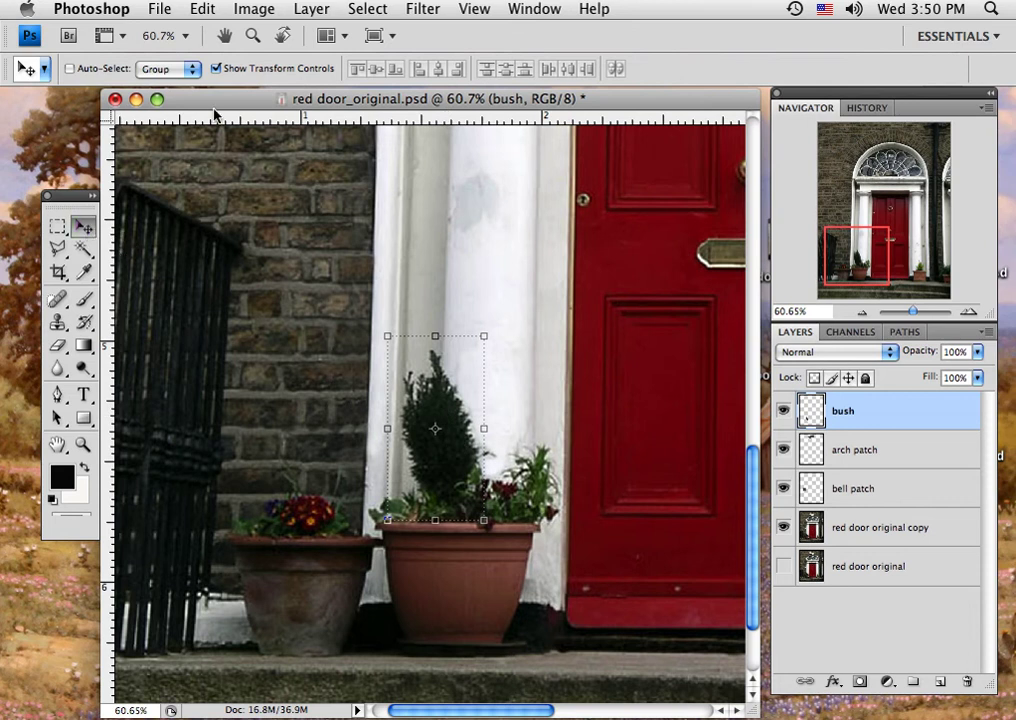
- Flip the copied bush horizontally
{"action": "left_click", "coordinate": [204, 10]}
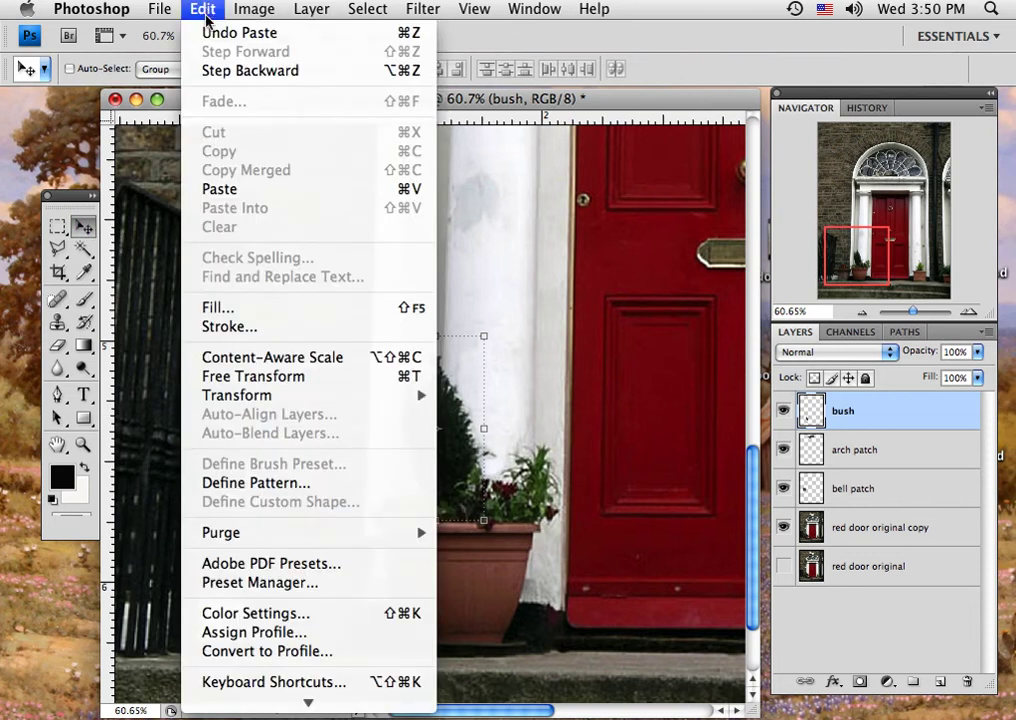
{"action": "mouse_move", "coordinate": [219, 401]}
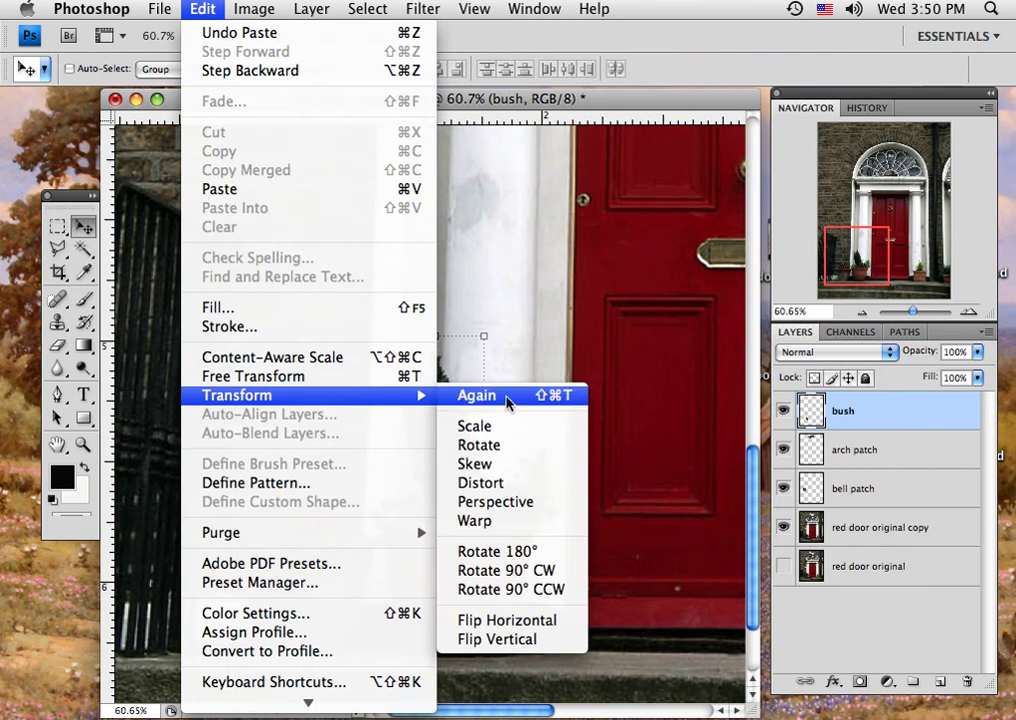
{"action": "left_click", "coordinate": [524, 622]}
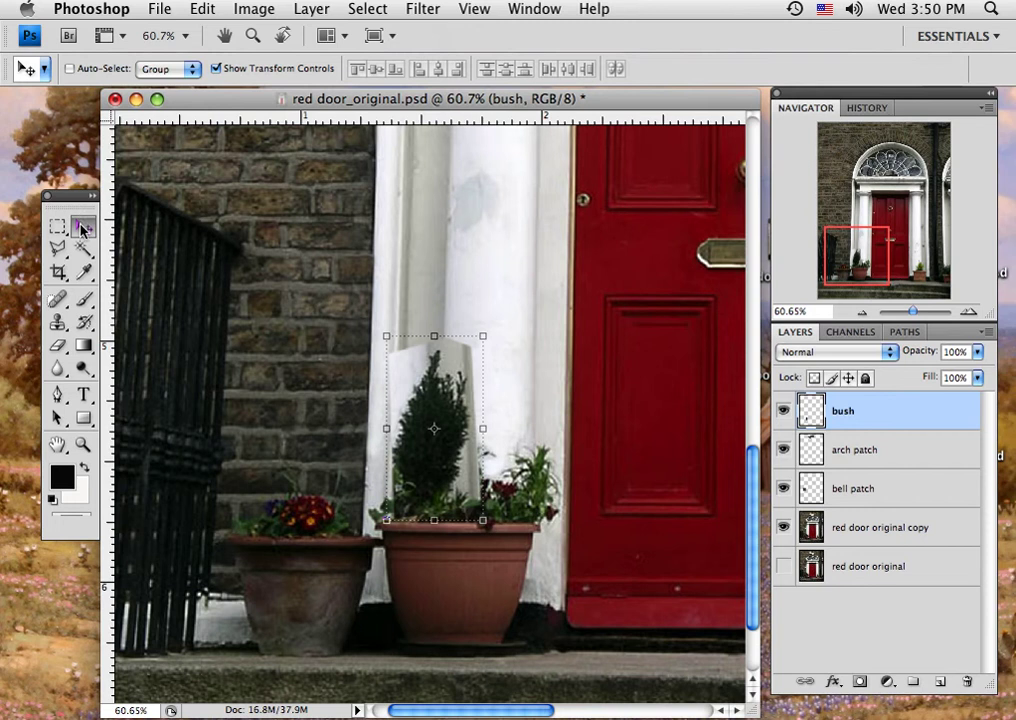
- Move the flipped bush to the right so it overlaps the original bush, nudging it back slightly left, with the transform box temporarily hidden
{"action": "key", "text": "ctrl+h"}
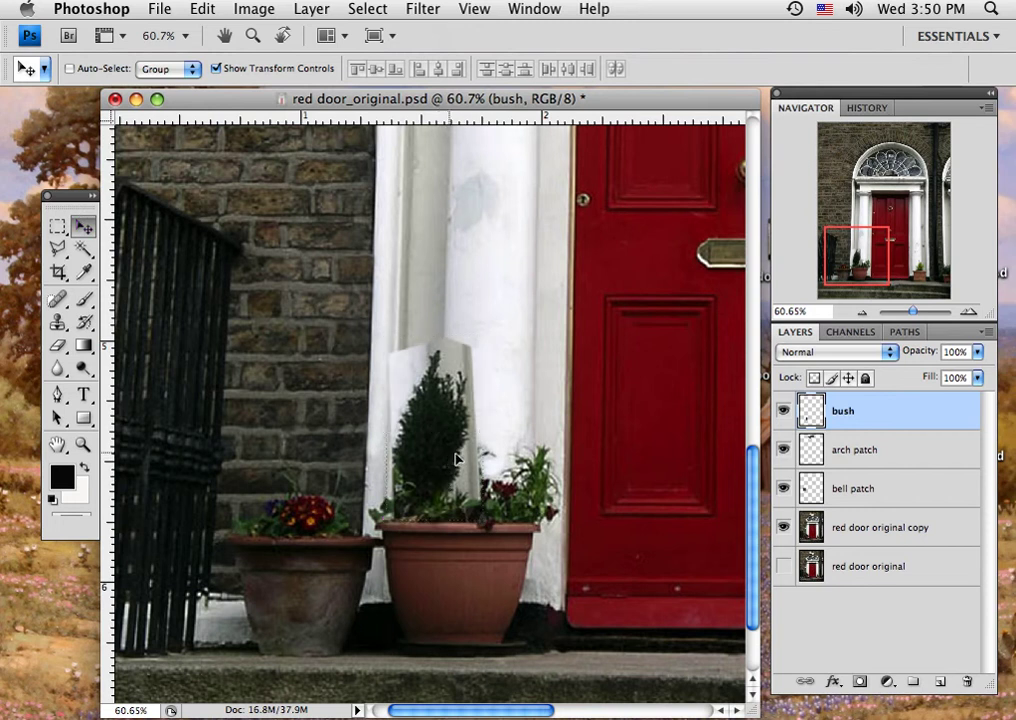
{"action": "left_click_drag", "start_coordinate": [455, 459], "coordinate": [484, 460]}
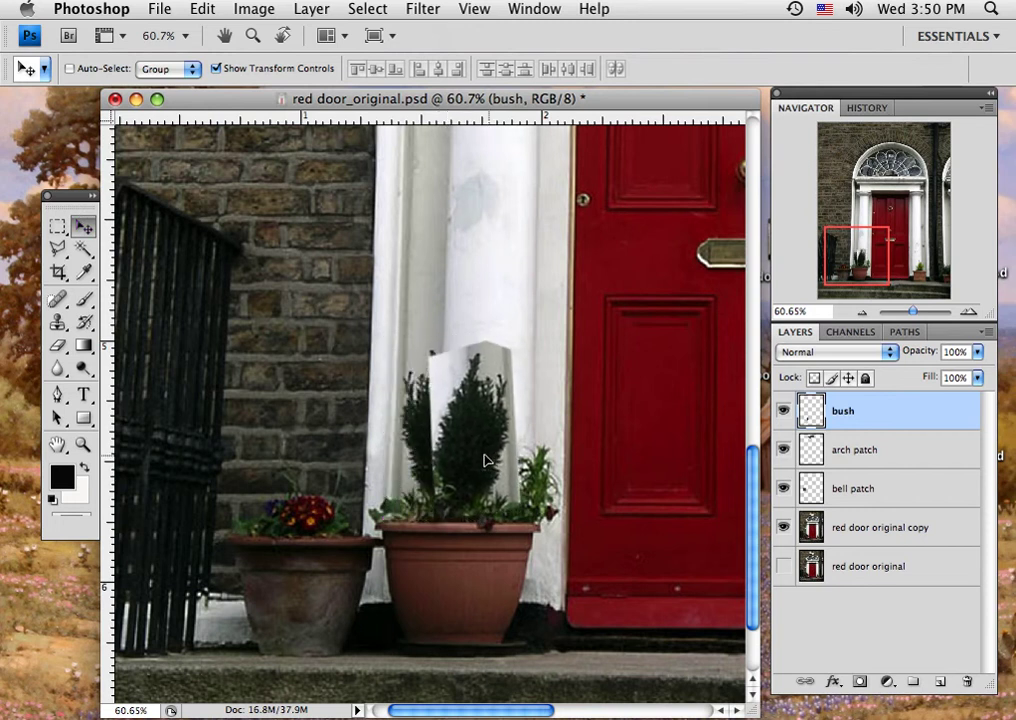
{"action": "key", "text": "Left"}
{"action": "key", "text": "Left"}
{"action": "key", "text": "Left"}
{"action": "key", "text": "Left"}
{"action": "key", "text": "Left"}
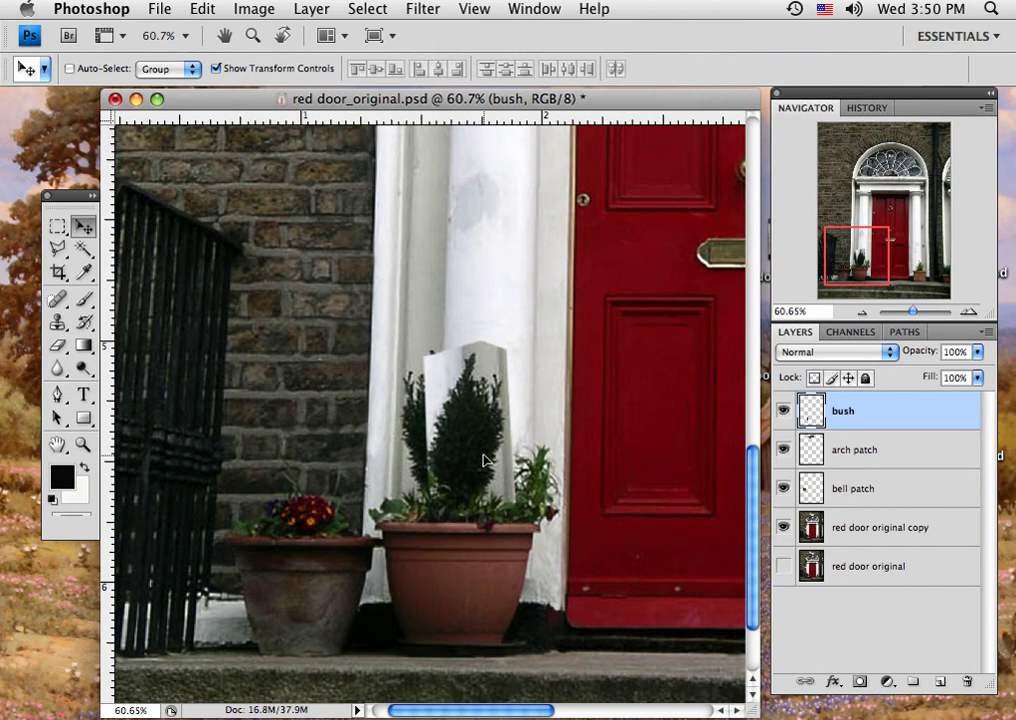
{"action": "key", "text": "ctrl+h"}
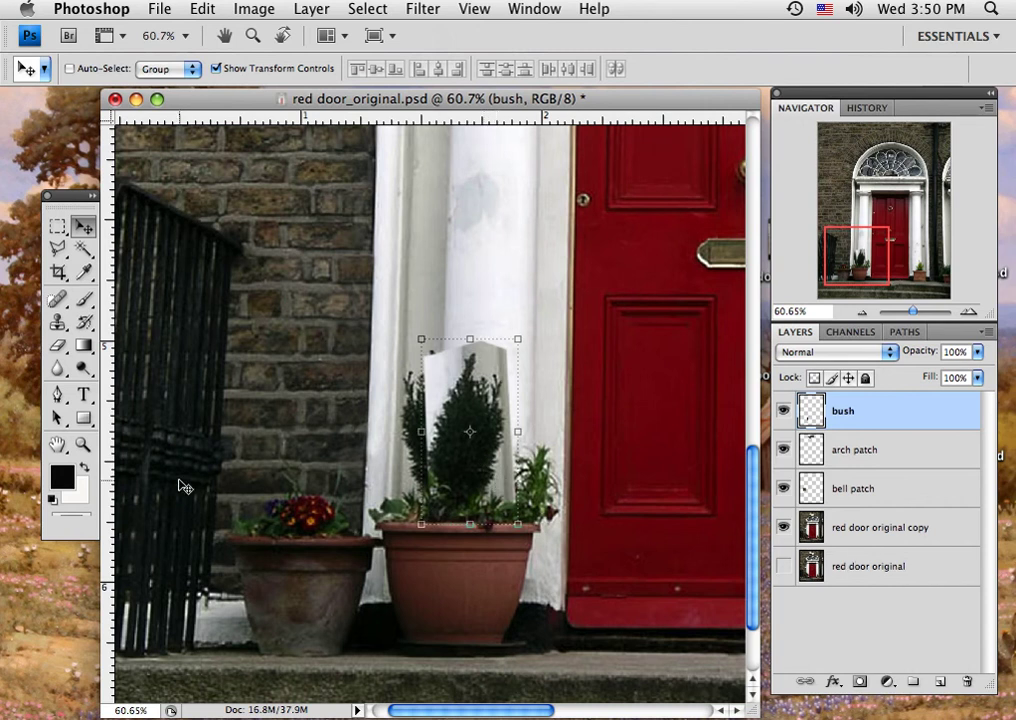
- Erase the leftover column background around the flipped bush on the bush layer with a 21 px Eraser, undoing the stroke that damages the nearby plants
{"action": "left_click", "coordinate": [57, 345]}
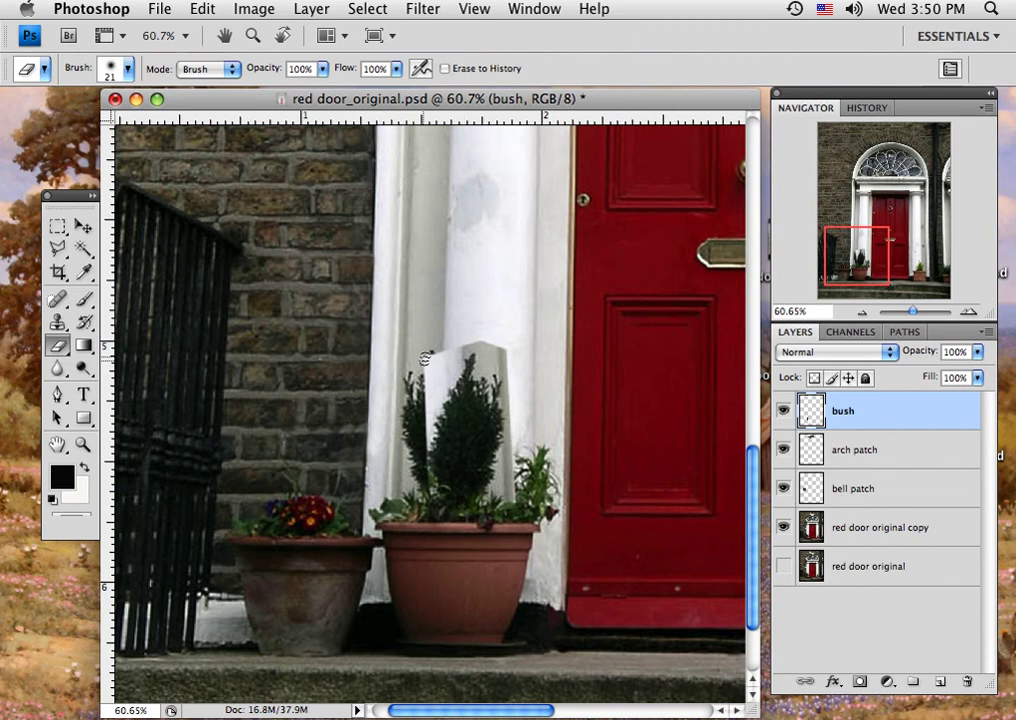
{"action": "mouse_move", "coordinate": [425, 358]}
{"action": "left_mouse_down"}
{"action": "mouse_move", "coordinate": [459, 340]}
{"action": "mouse_move", "coordinate": [457, 357]}
{"action": "mouse_move", "coordinate": [464, 350]}
{"action": "mouse_move", "coordinate": [446, 392]}
{"action": "mouse_move", "coordinate": [420, 364]}
{"action": "mouse_move", "coordinate": [431, 419]}
{"action": "mouse_move", "coordinate": [446, 423]}
{"action": "mouse_move", "coordinate": [439, 408]}
{"action": "mouse_move", "coordinate": [429, 434]}
{"action": "mouse_move", "coordinate": [428, 416]}
{"action": "mouse_move", "coordinate": [429, 472]}
{"action": "left_mouse_up"}
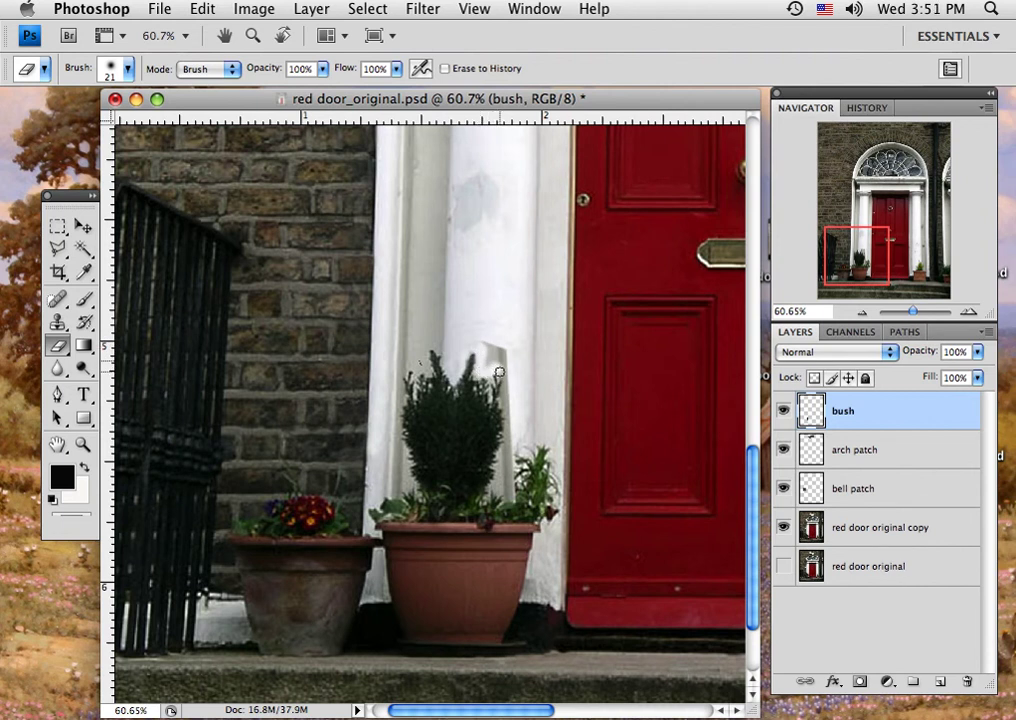
{"action": "left_click_drag", "start_coordinate": [499, 372], "coordinate": [487, 343]}
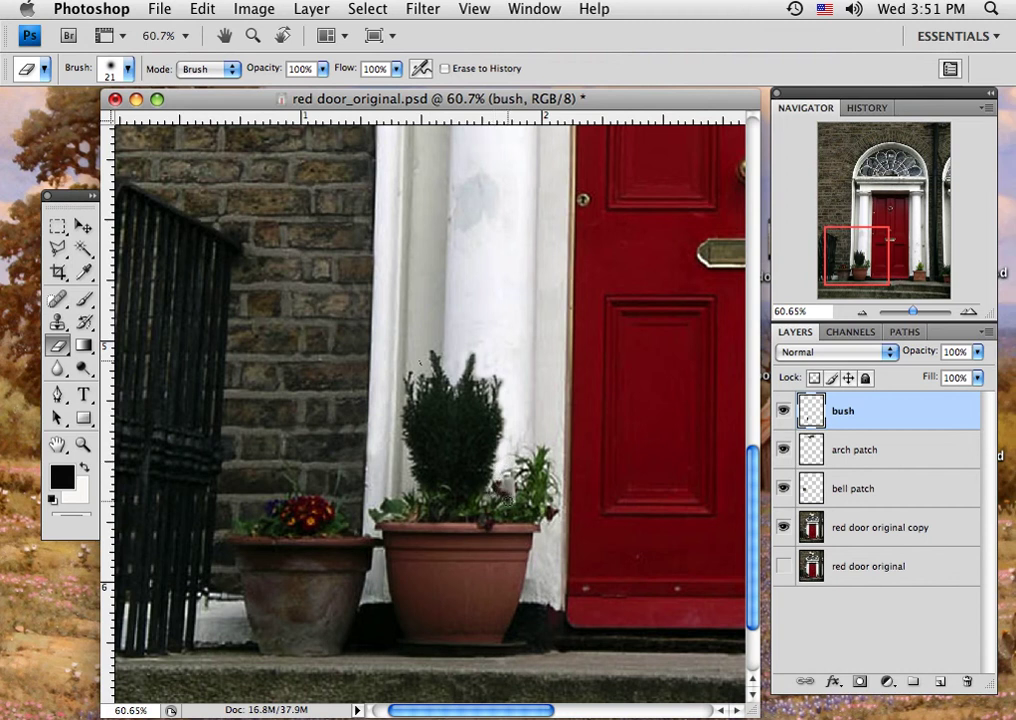
{"action": "key", "text": "super+z"}
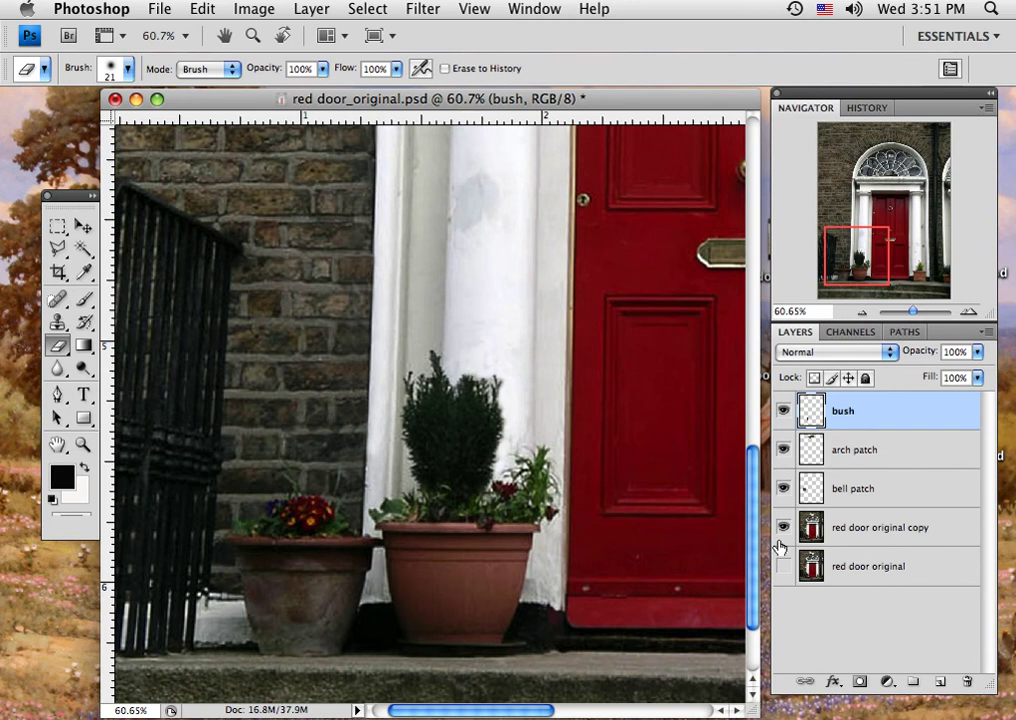
- Touch up the area around the bush's tallest tip on the red door original copy layer with a 35 px Clone Stamp
{"action": "left_click", "coordinate": [848, 537]}
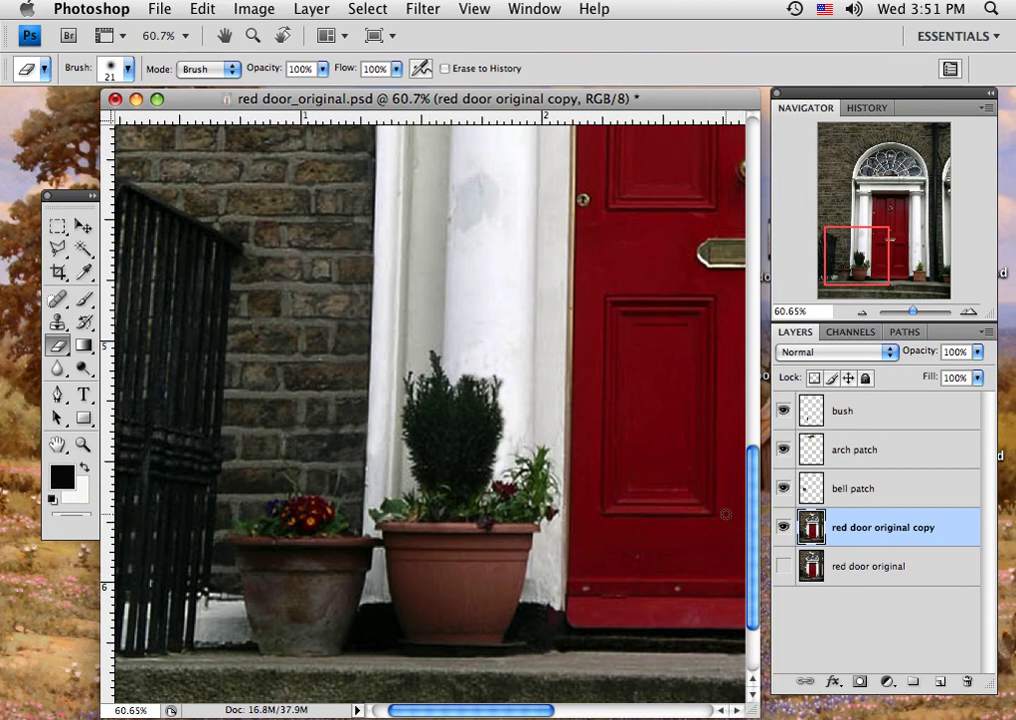
{"action": "left_click", "coordinate": [59, 323]}
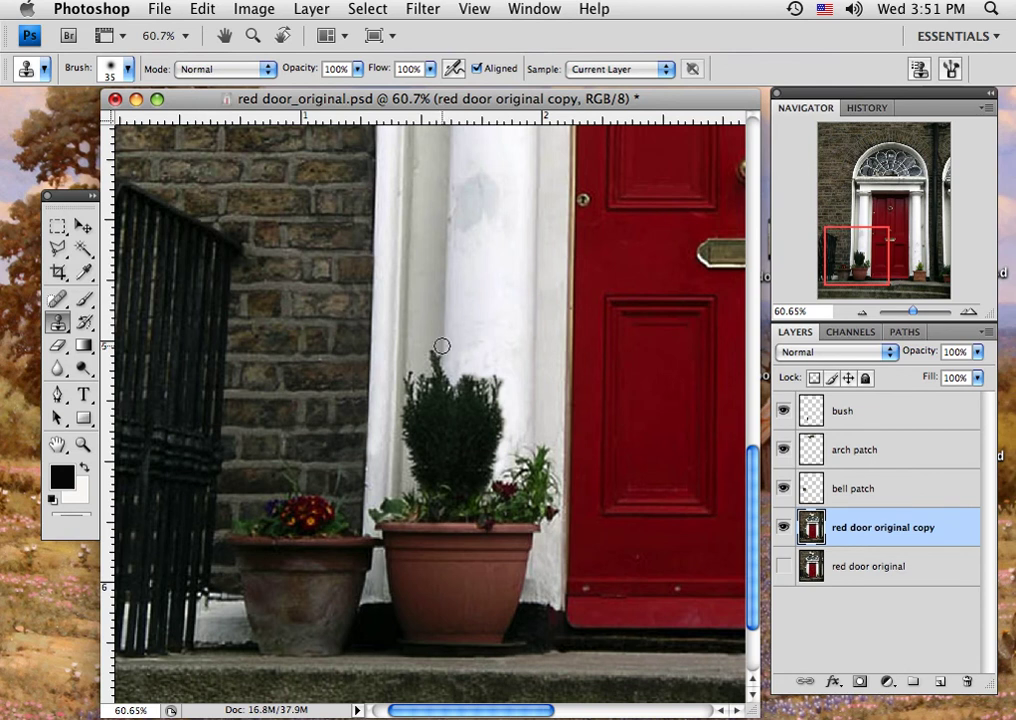
{"action": "mouse_move", "coordinate": [441, 346]}
{"action": "left_mouse_down"}
{"action": "mouse_move", "coordinate": [439, 369]}
{"action": "mouse_move", "coordinate": [431, 349]}
{"action": "mouse_move", "coordinate": [435, 364]}
{"action": "left_mouse_up"}
{"action": "left_click_drag", "start_coordinate": [912, 315], "coordinate": [904, 313]}
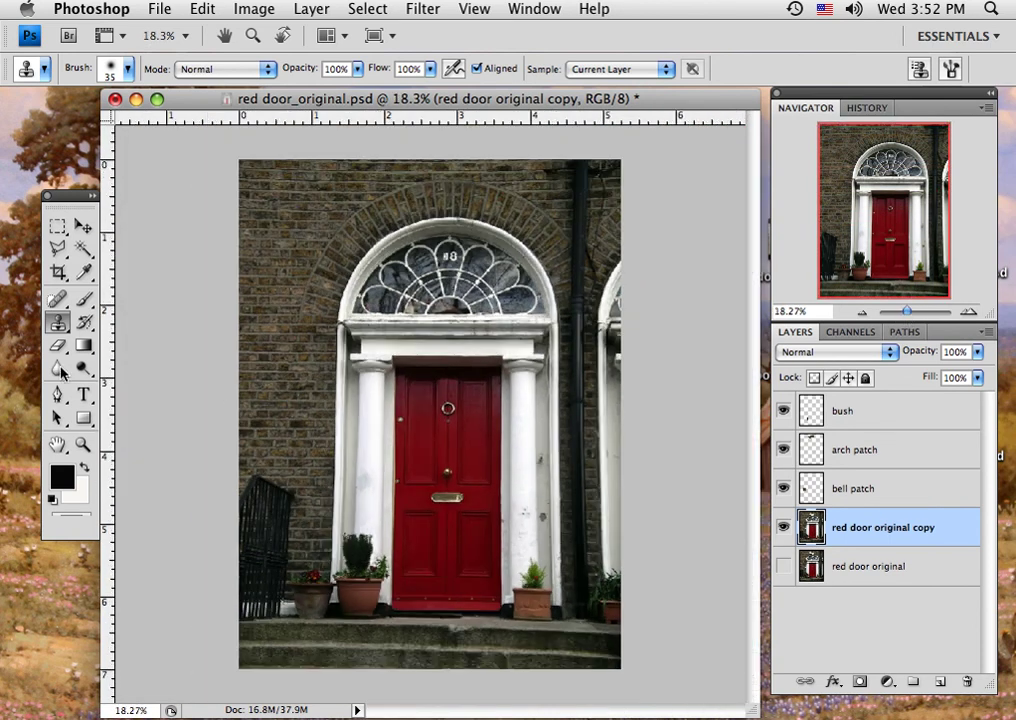
{"action": "left_click", "coordinate": [82, 226]}
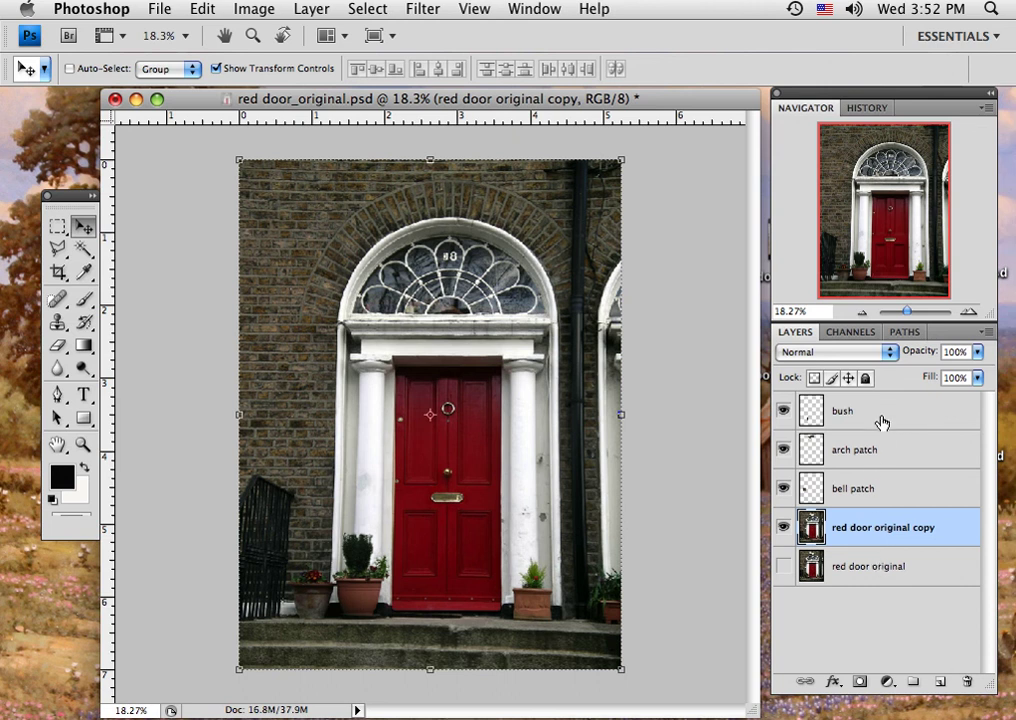
{"action": "left_click", "coordinate": [986, 336]}
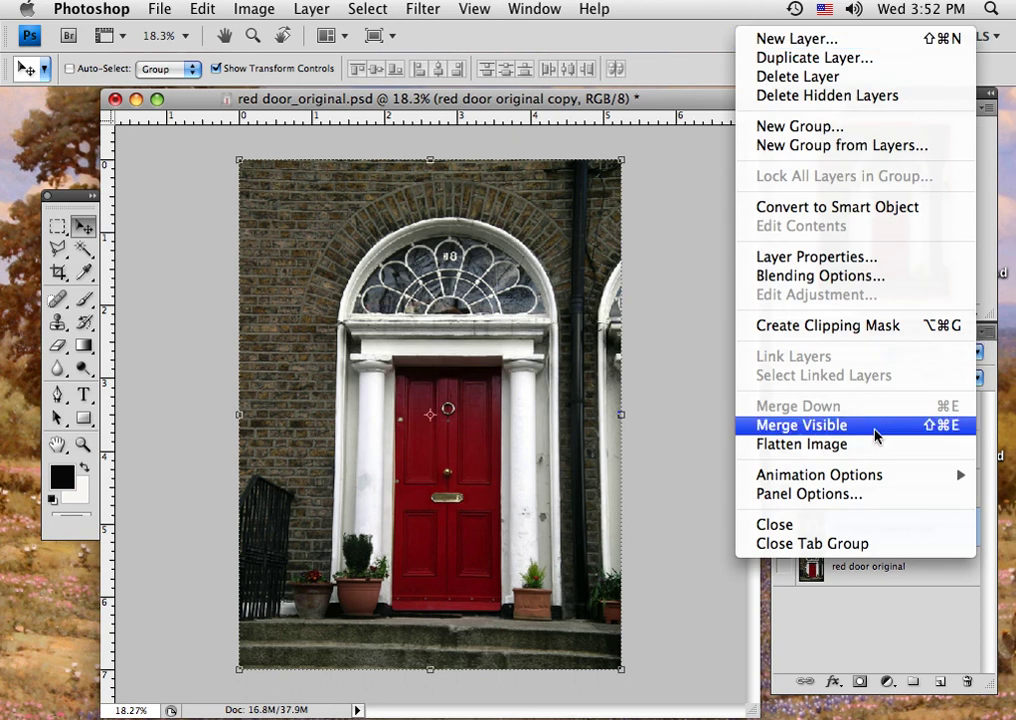
{"action": "left_click", "coordinate": [671, 472]}
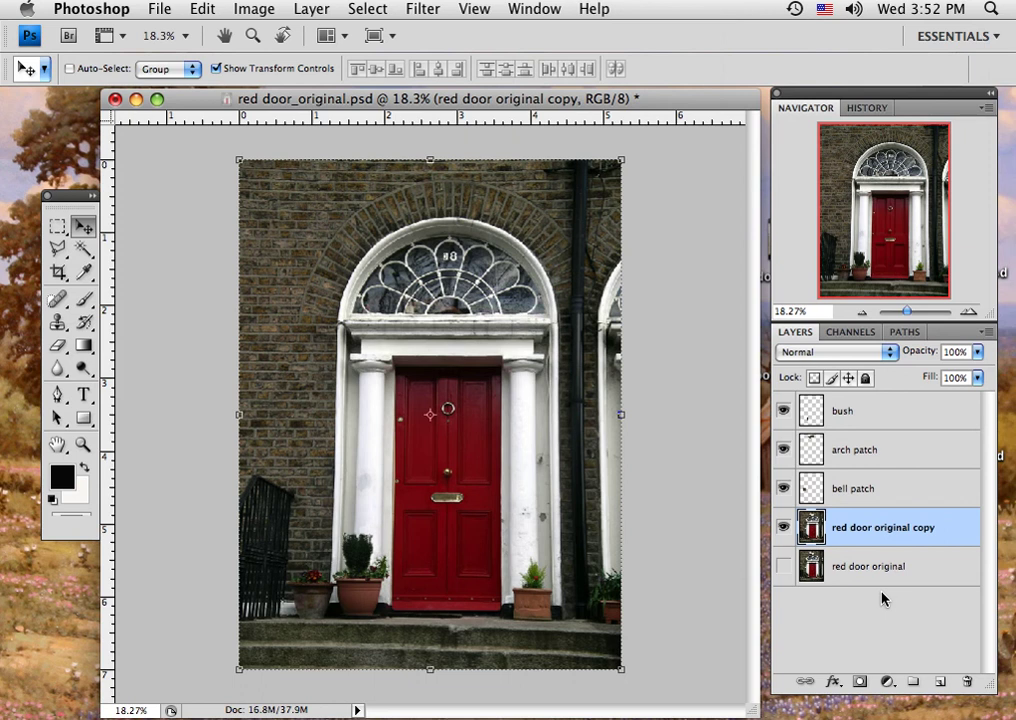